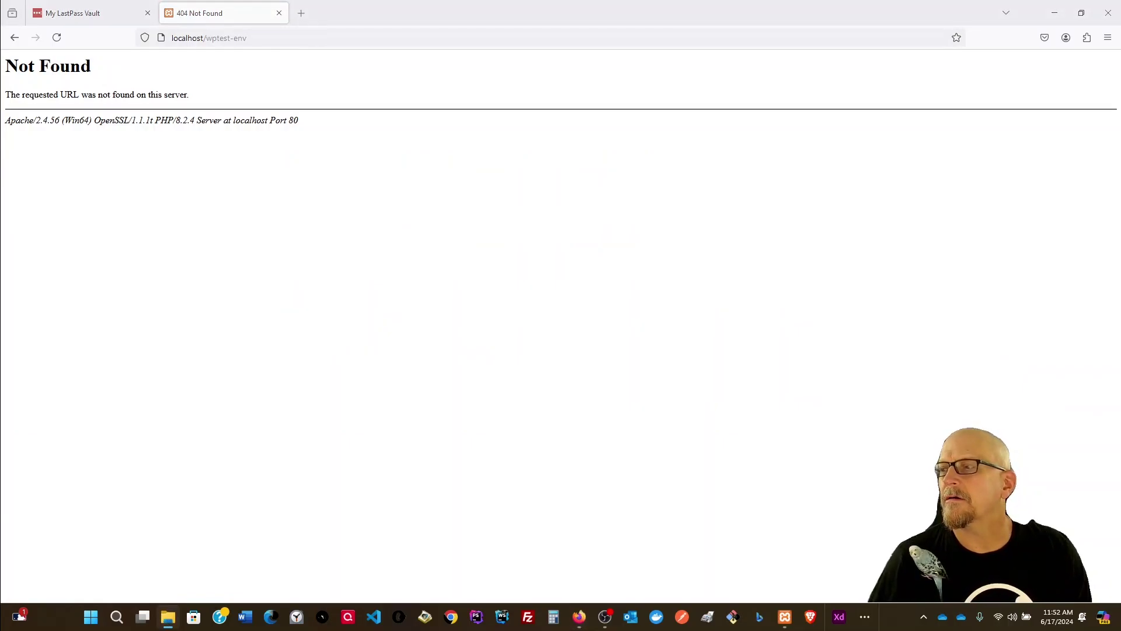
# Step: Centre File Explorer and browse Windows (C:) > xampp > htdocs to find wptestenv
pyautogui.moveTo(1120, 195); pyautogui.dragTo(660, 171)
pyautogui.scroll(-5, 433, 316)
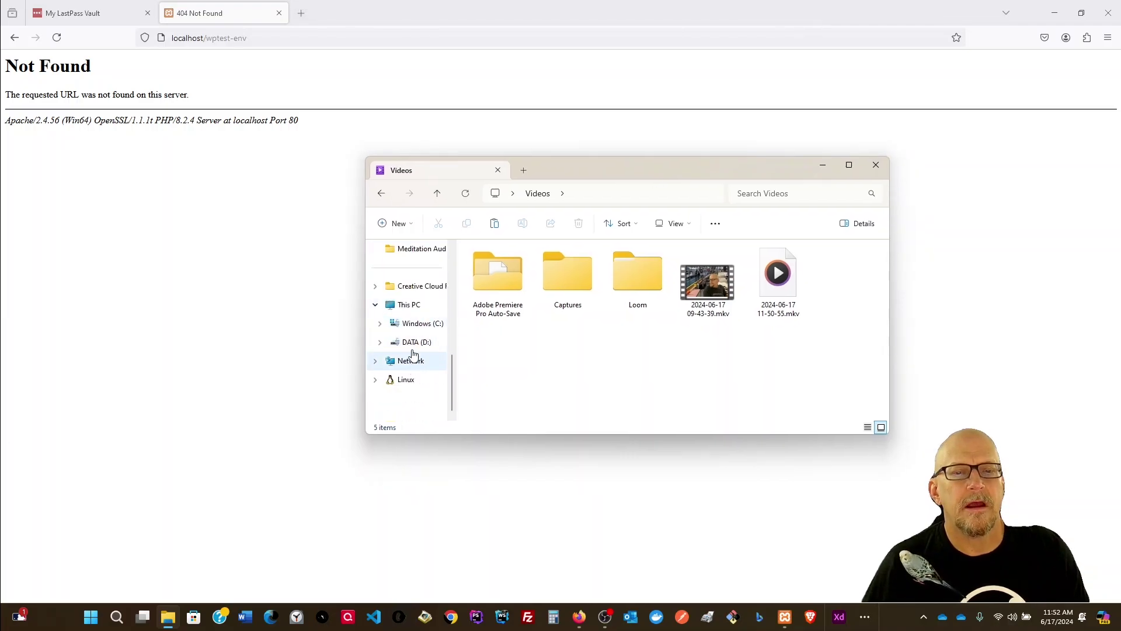
pyautogui.click(419, 326)
pyautogui.scroll(-4, 593, 327)
pyautogui.scroll(-3, 595, 349)
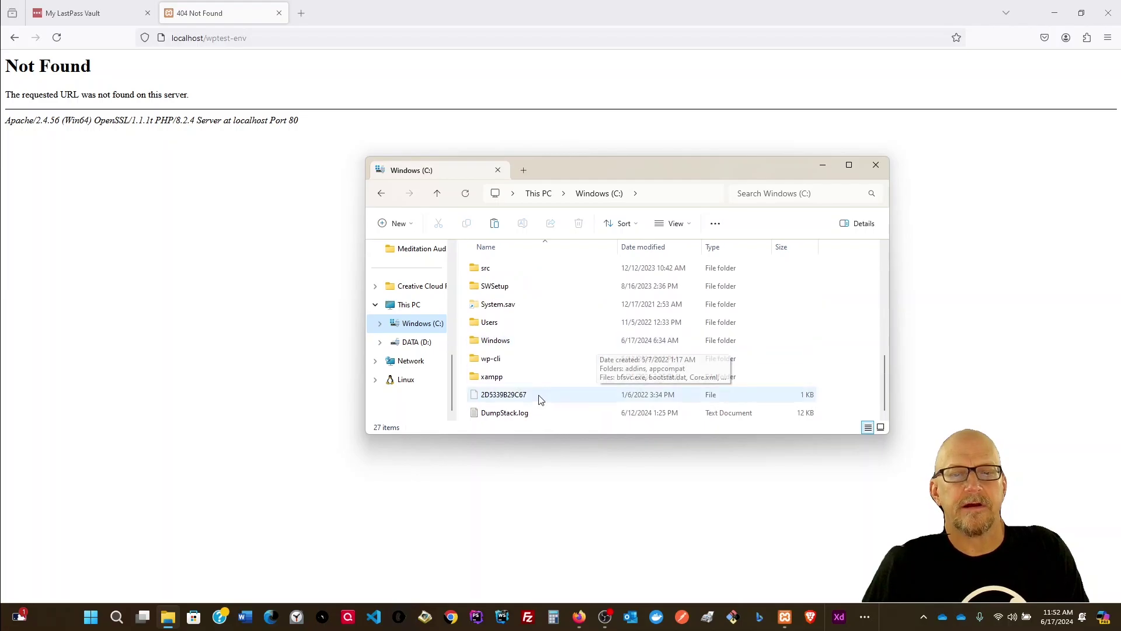
pyautogui.doubleClick(488, 377)
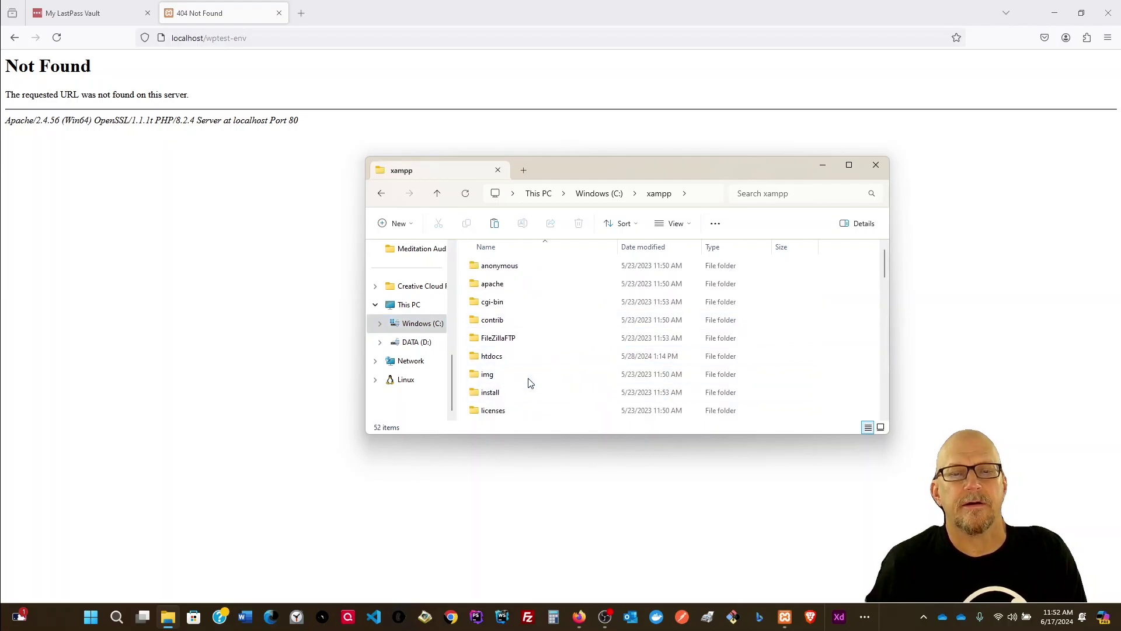
pyautogui.doubleClick(475, 359)
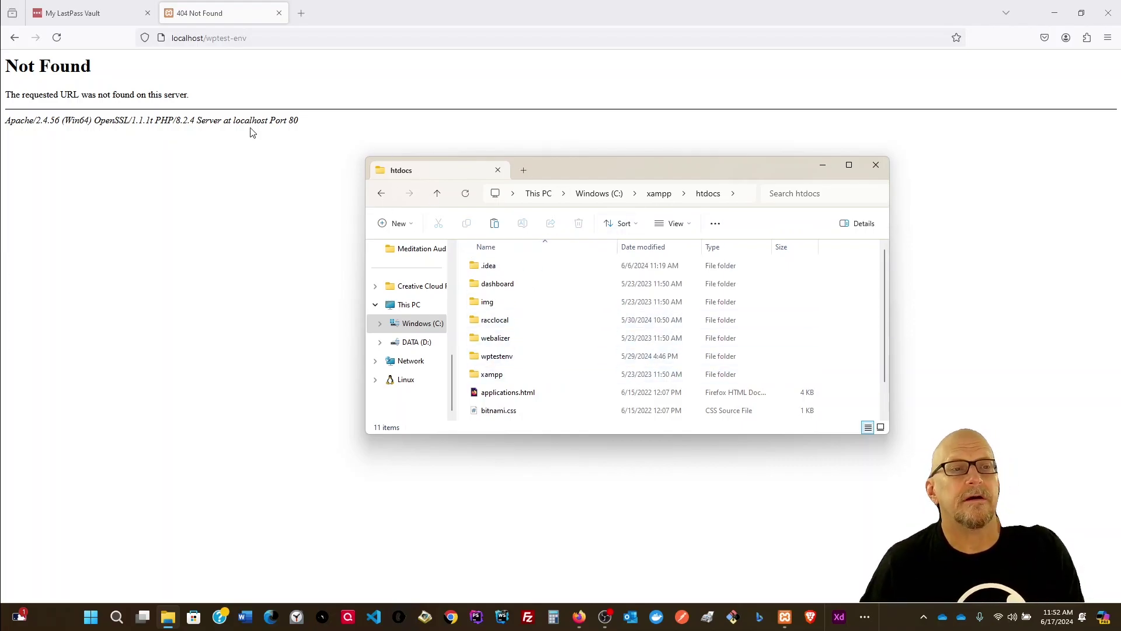
# Step: Correct the address to localhost/wptestenv and go to its /wp-admin login page
pyautogui.click(258, 37)
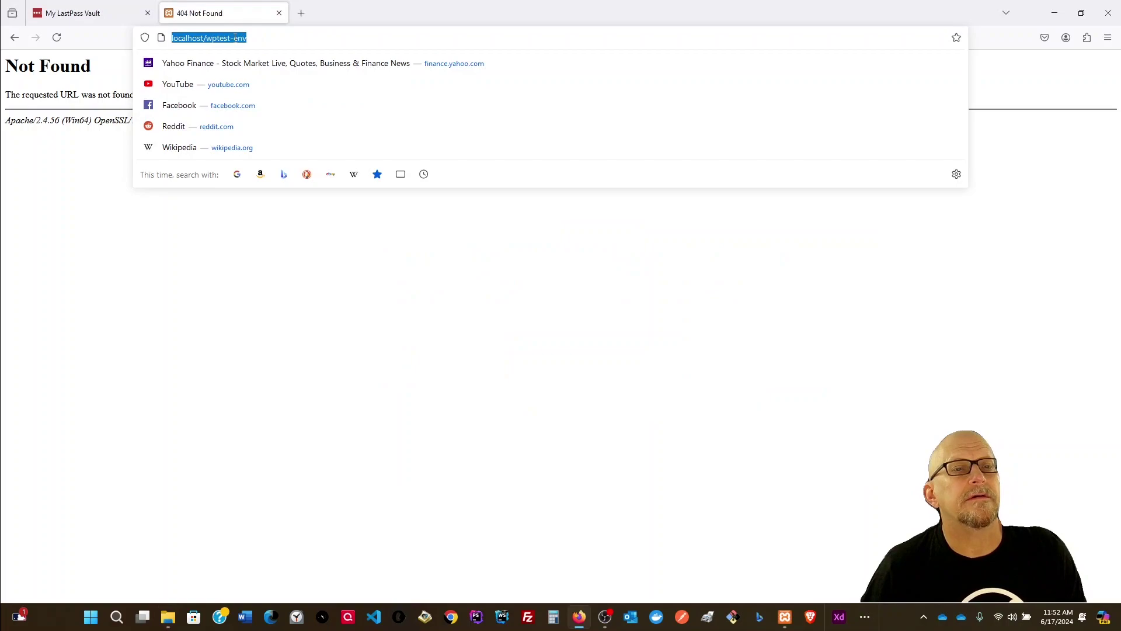
pyautogui.click(235, 38)
pyautogui.press('BackSpace')
pyautogui.press('Return')
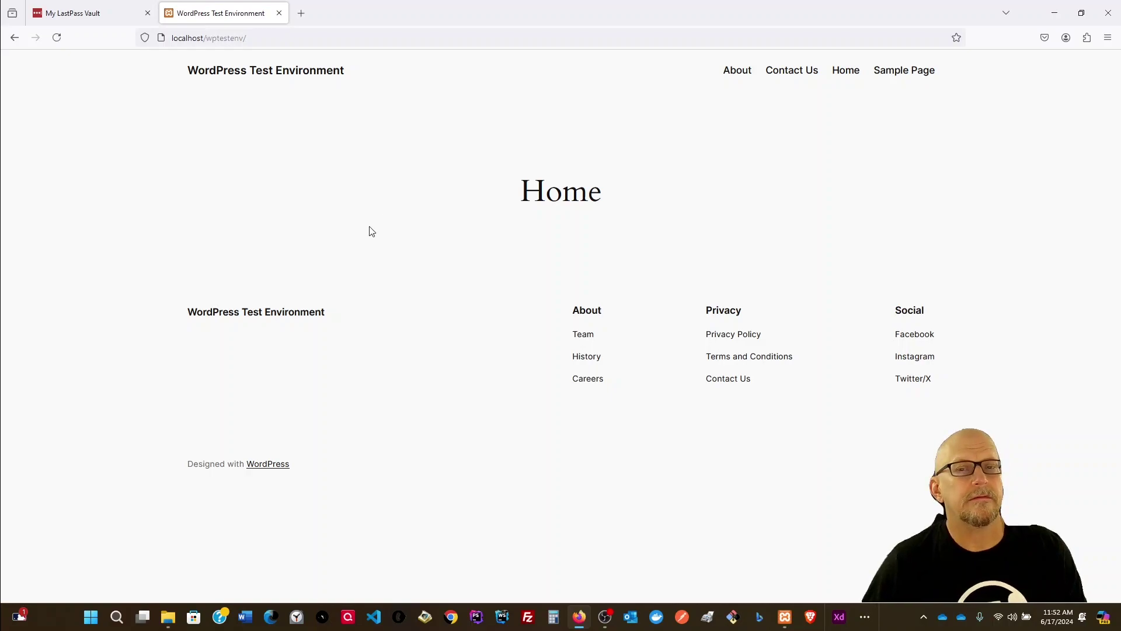
pyautogui.click(271, 35)
pyautogui.click(271, 36)
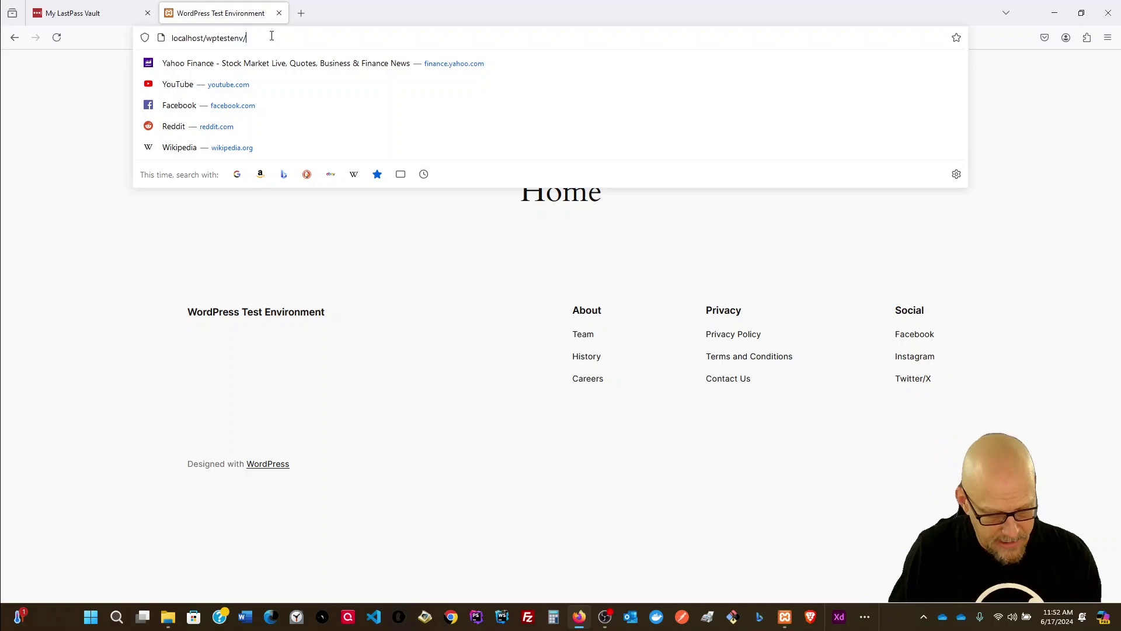
pyautogui.write('wp-')
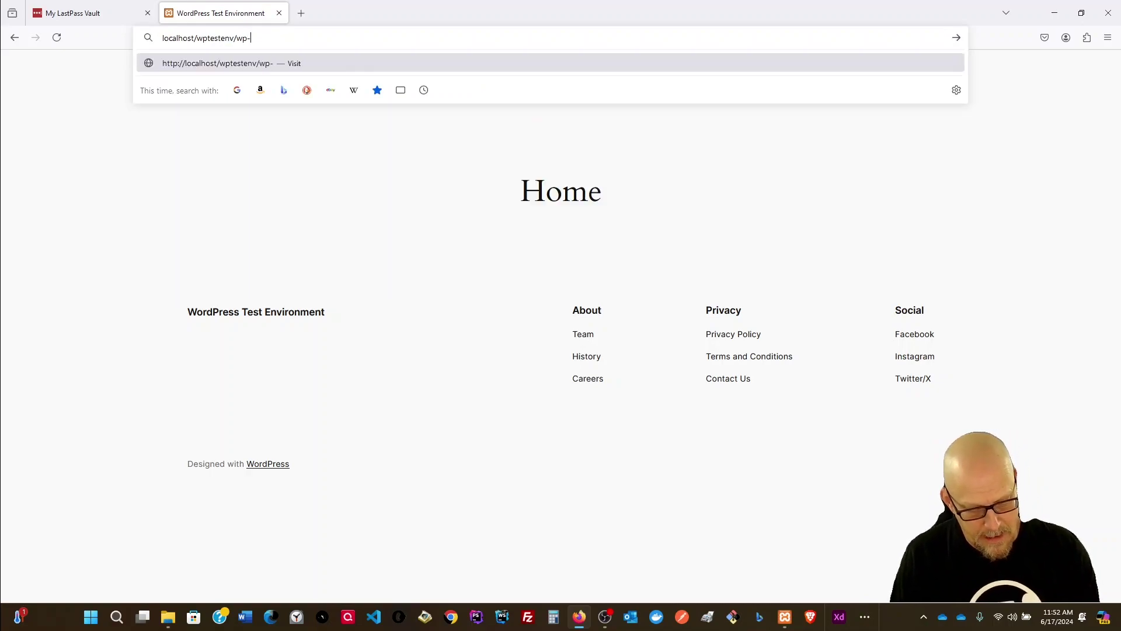
pyautogui.write('admin')
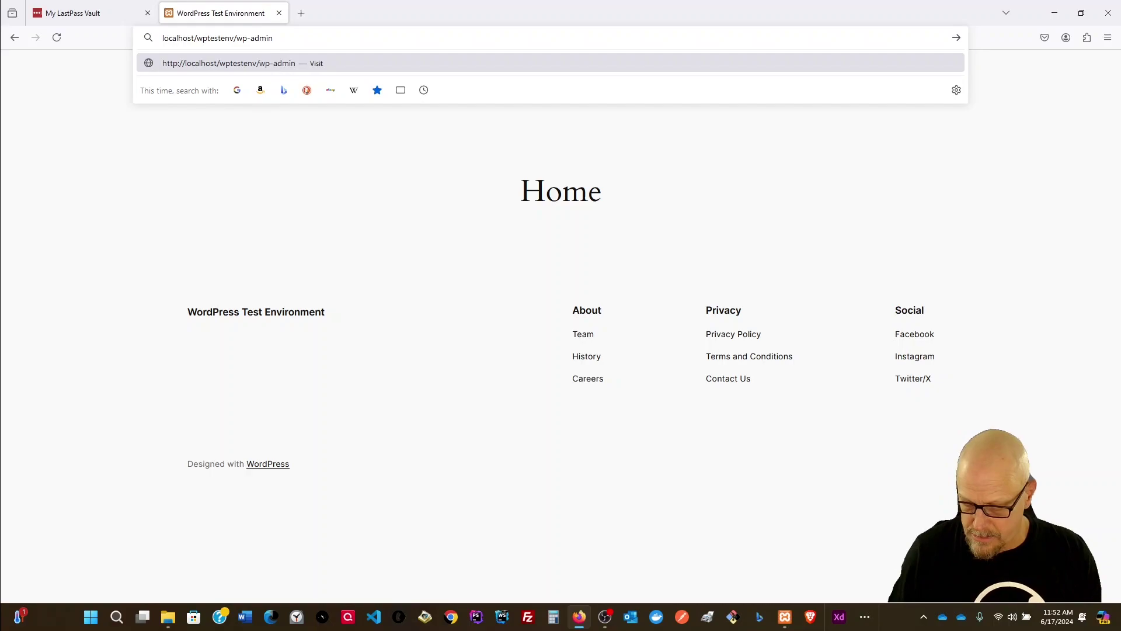
pyautogui.press('Return')
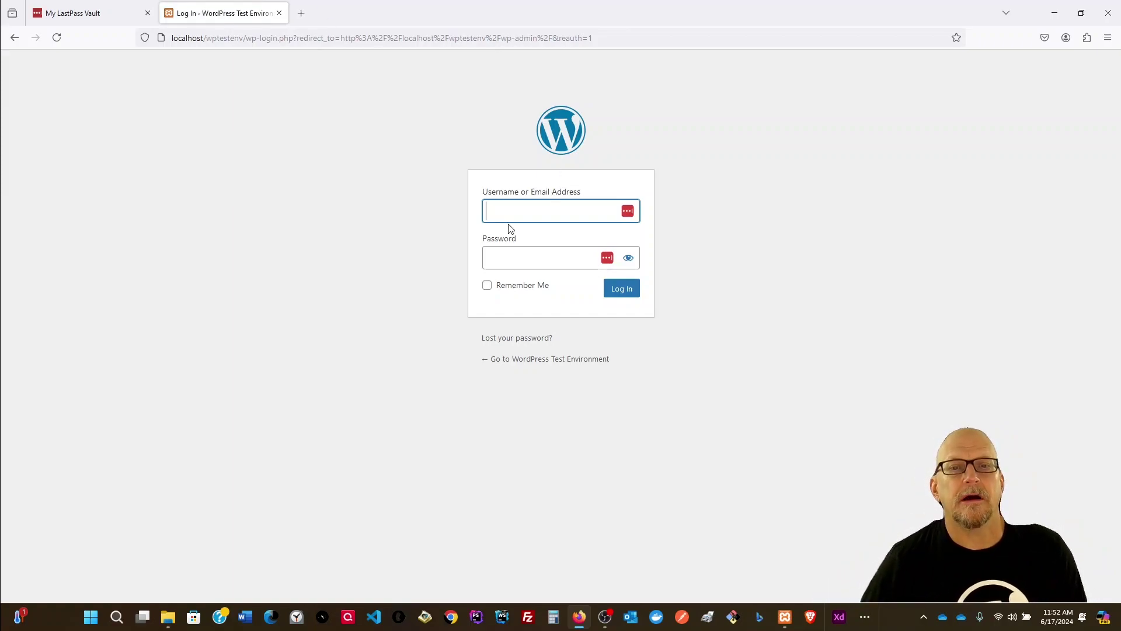
# Step: Log in to the WordPress admin with the site's username and password
pyautogui.write('admoi')
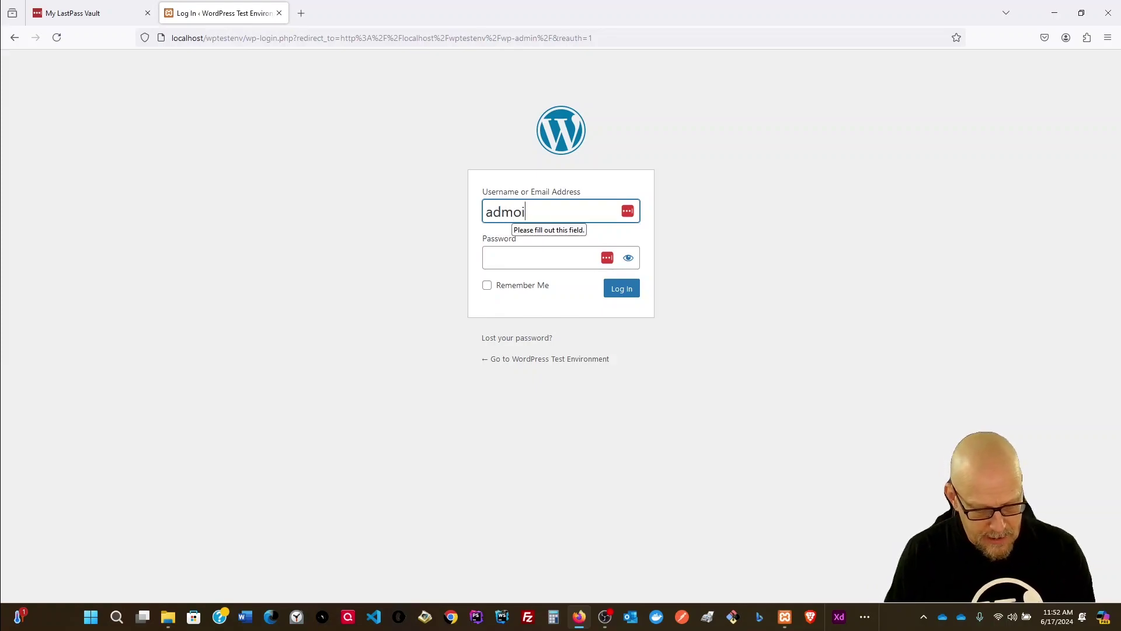
pyautogui.press('BackSpace')
pyautogui.press('BackSpace')
pyautogui.write('in')
pyautogui.press('Tab')
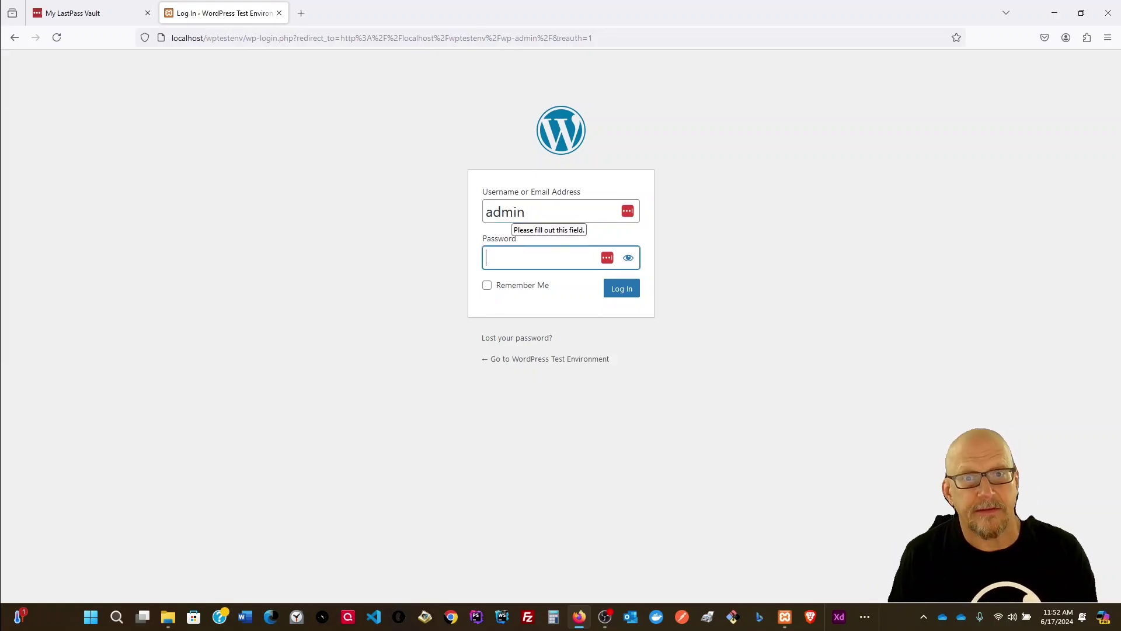
pyautogui.write('••••')
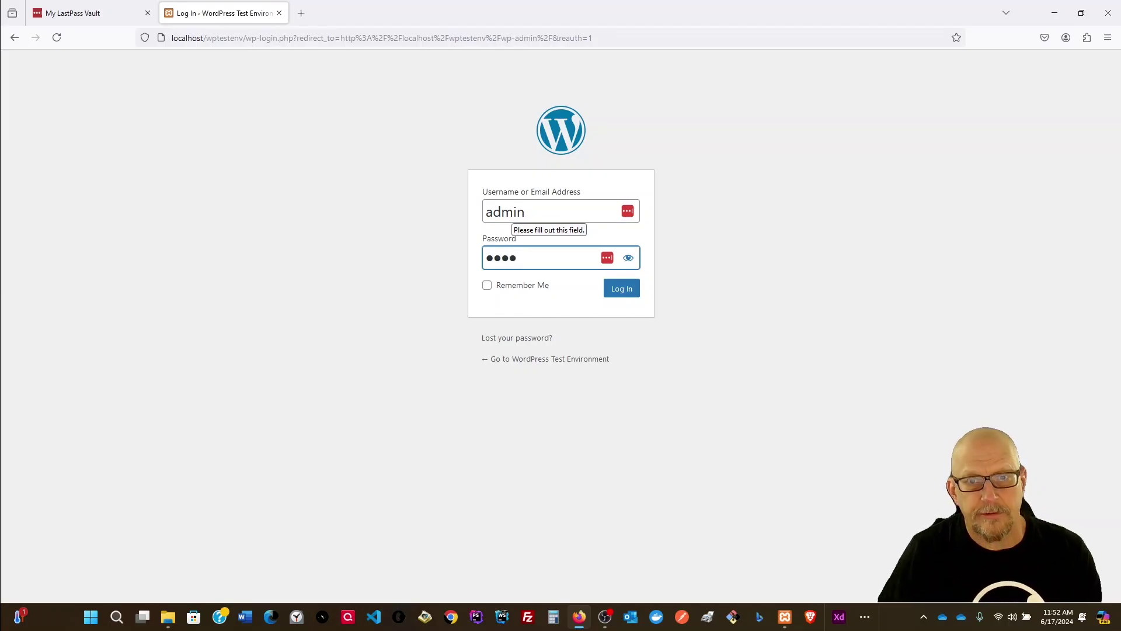
pyautogui.press('Return')
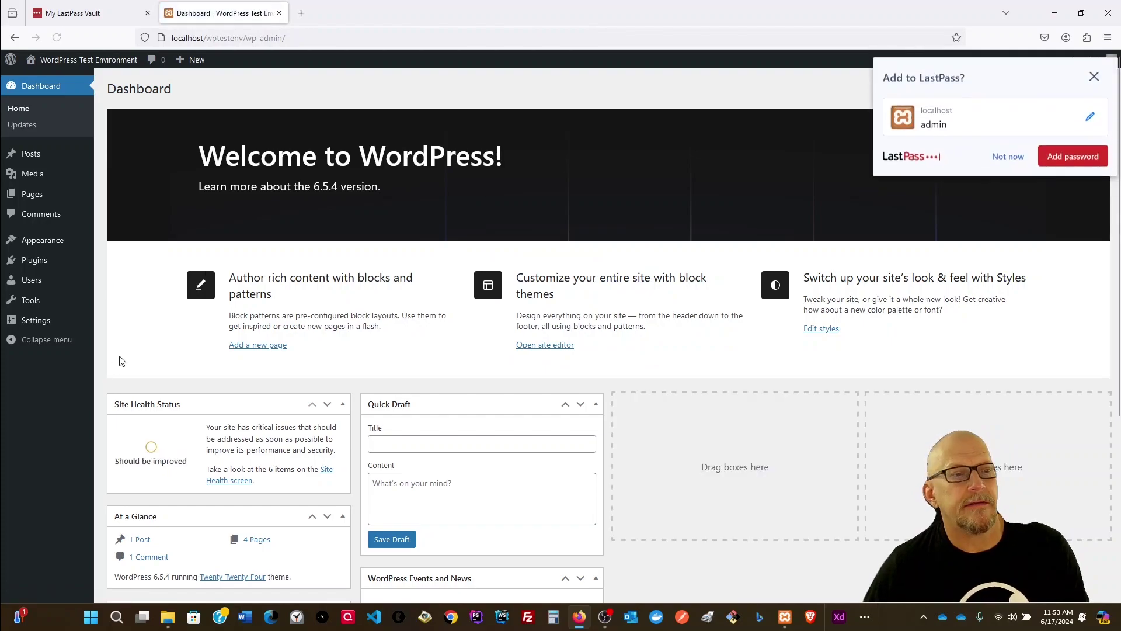
# Step: Dismiss the save-password prompt and search the plugin directory for Genesis
pyautogui.click(42, 263)
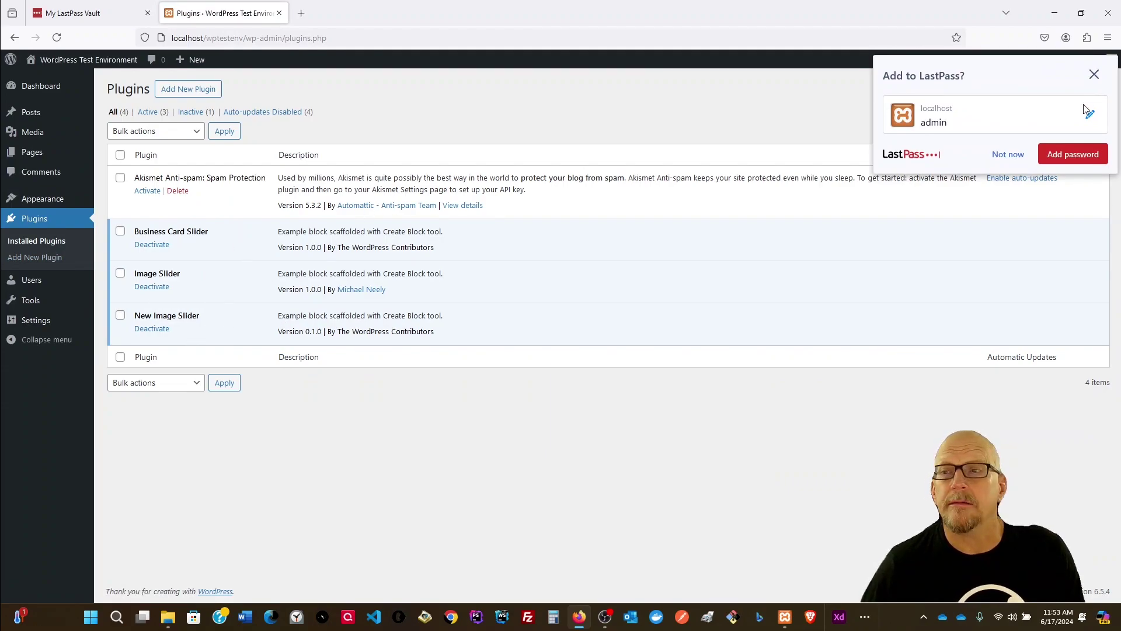
pyautogui.click(1094, 74)
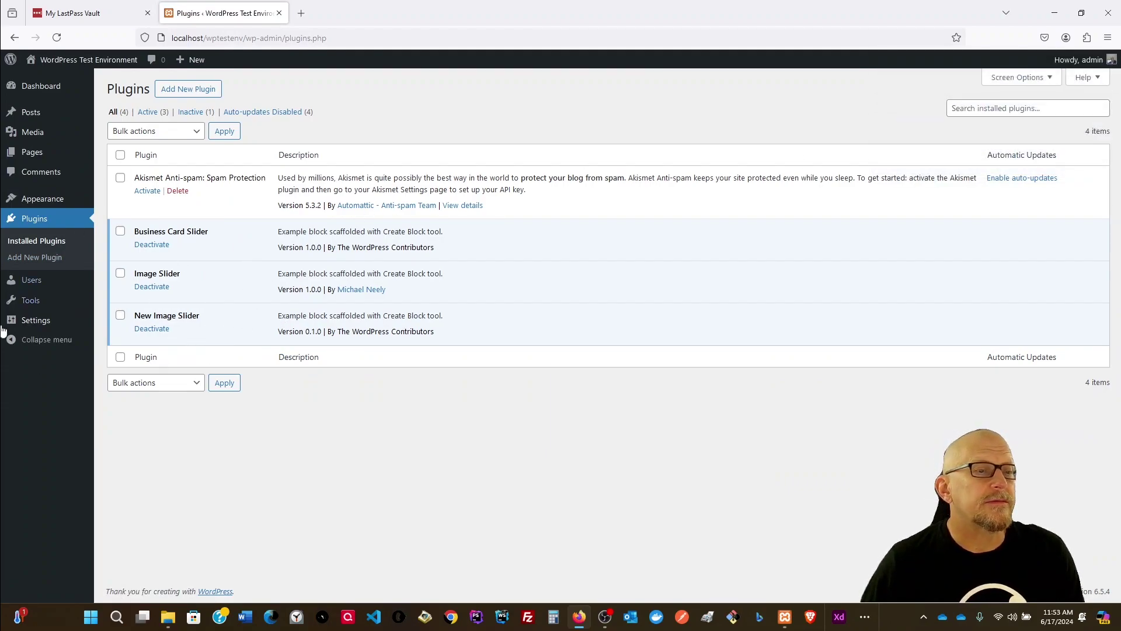
pyautogui.click(49, 244)
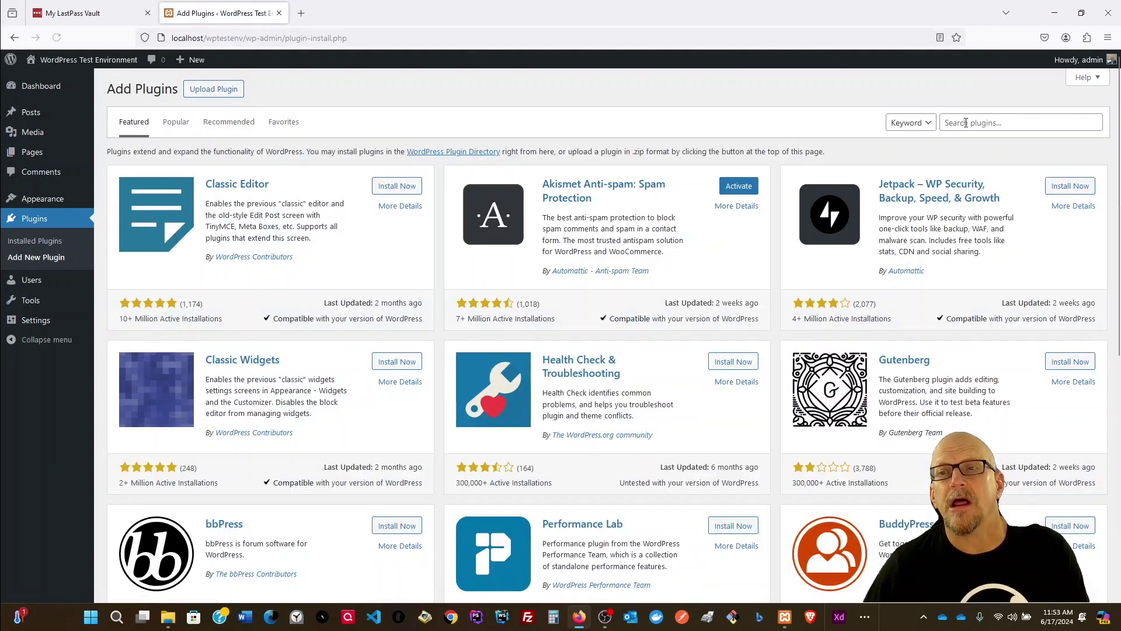
pyautogui.click(972, 123)
pyautogui.write('Genesis')
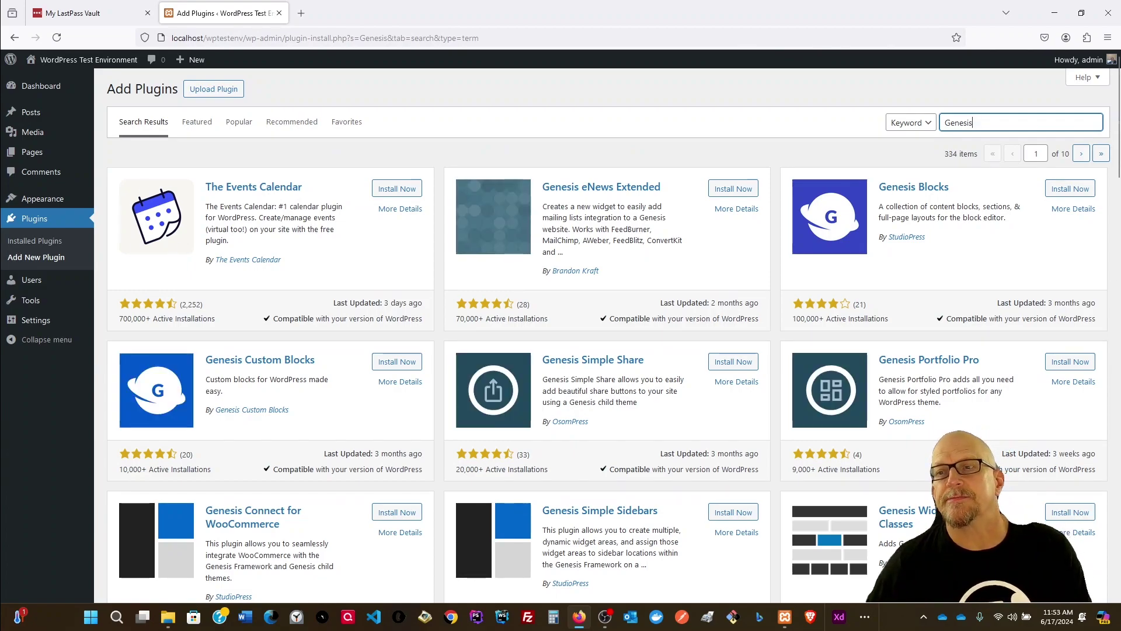
# Step: Install Genesis Blocks and Genesis Custom Blocks, then activate Genesis Blocks
pyautogui.click(1072, 188)
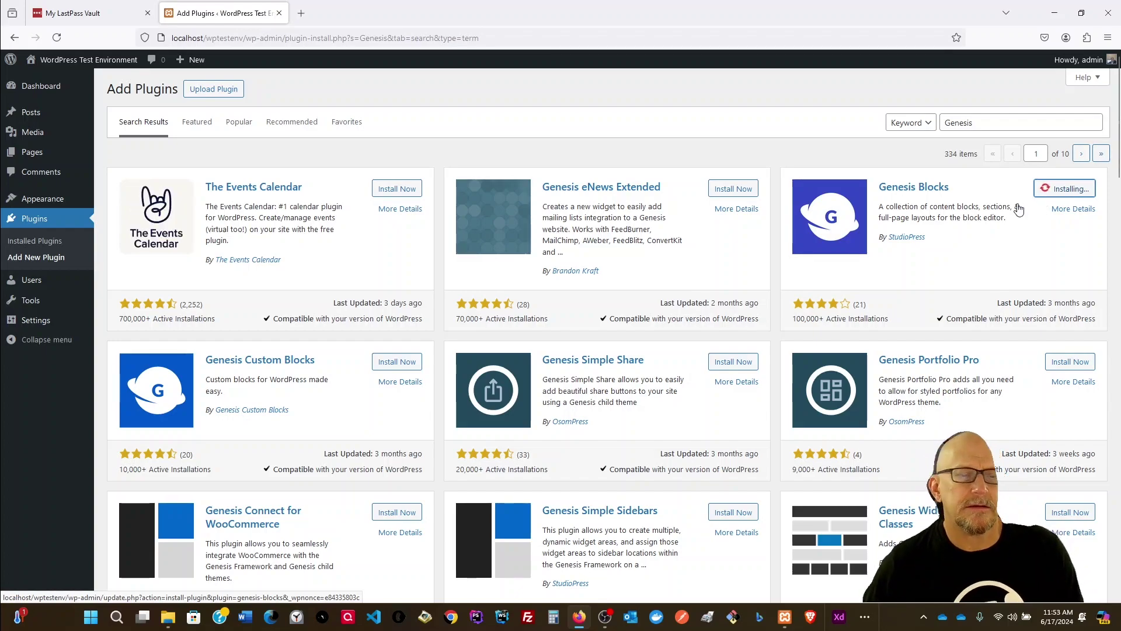
pyautogui.click(414, 364)
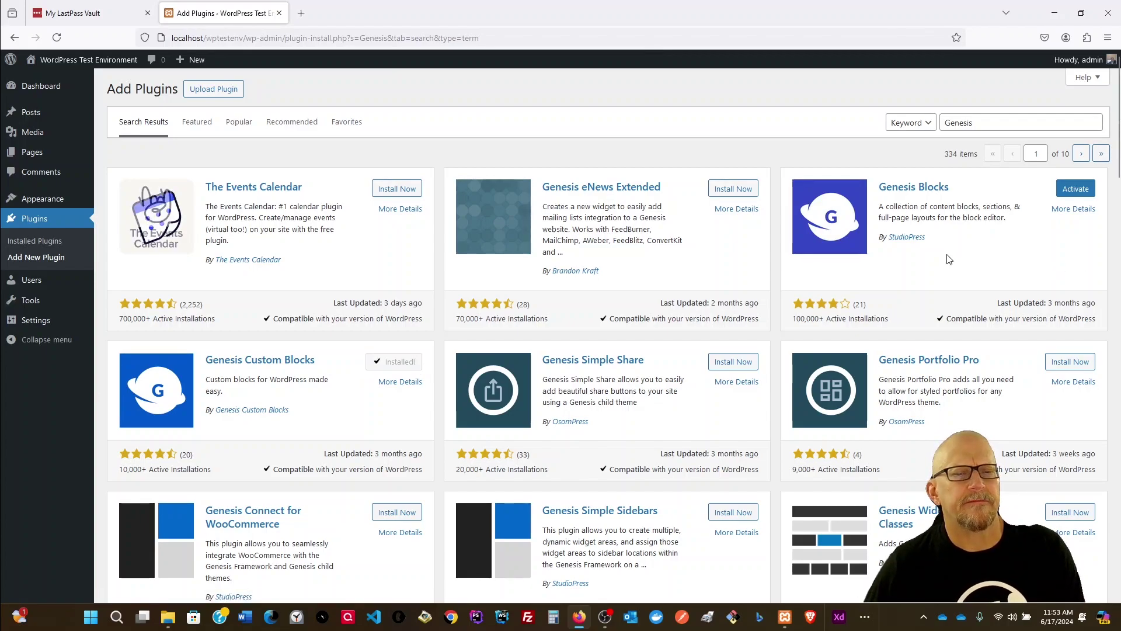
pyautogui.click(1077, 194)
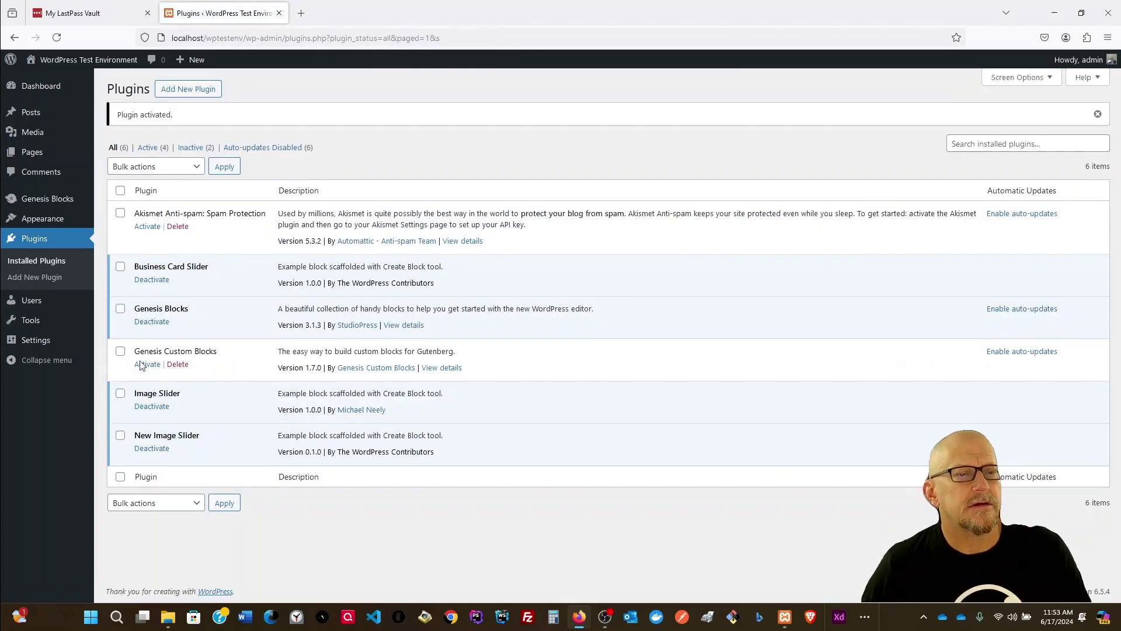
# Step: Activate Genesis Custom Blocks, check the Themes page, and return to the Plugins list
pyautogui.click(147, 364)
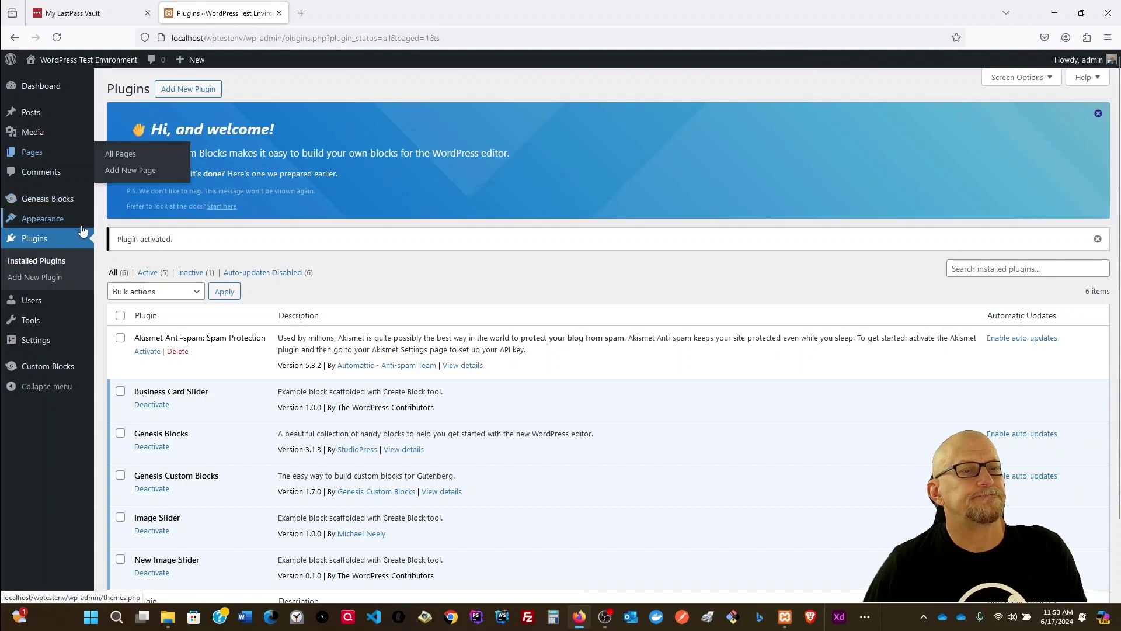
pyautogui.moveTo(50, 224)
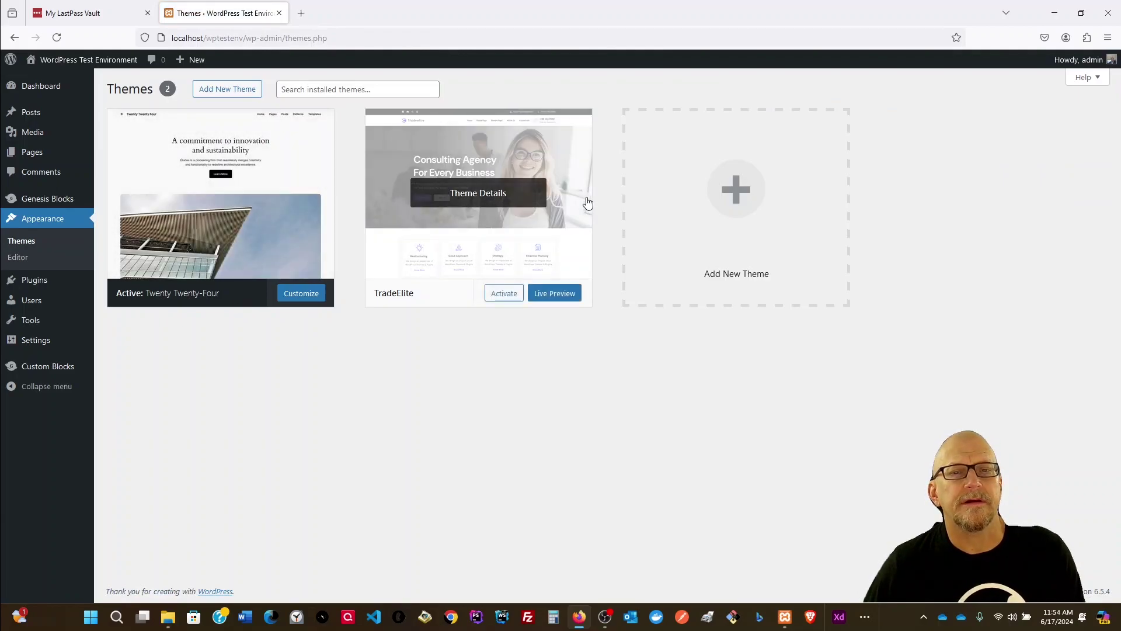
pyautogui.moveTo(45, 89)
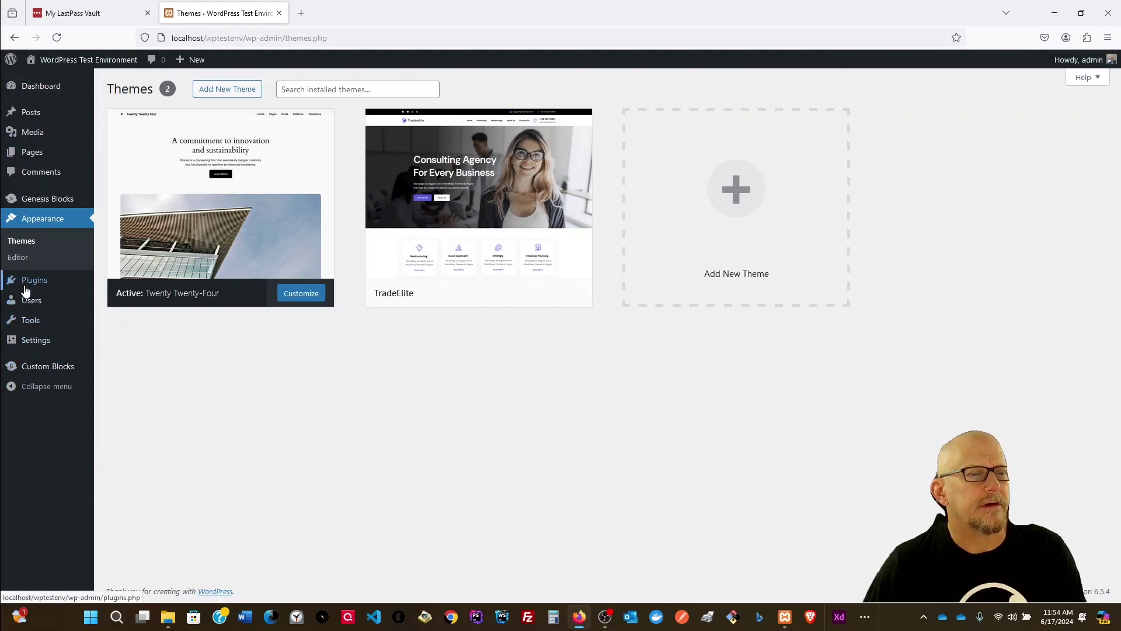
pyautogui.click(24, 244)
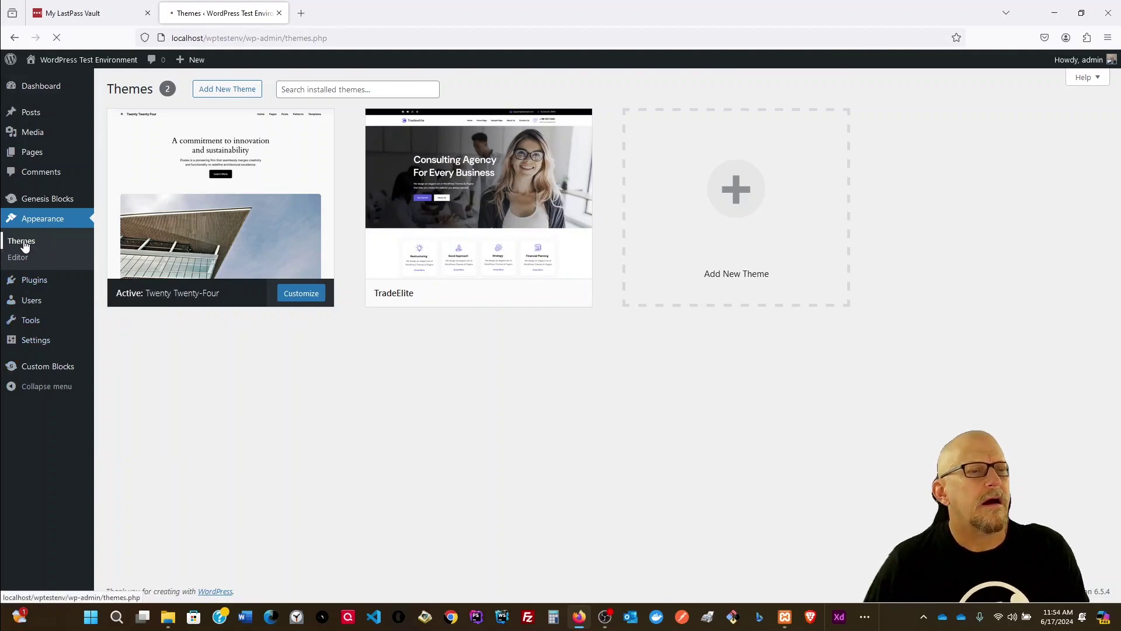
pyautogui.click(26, 289)
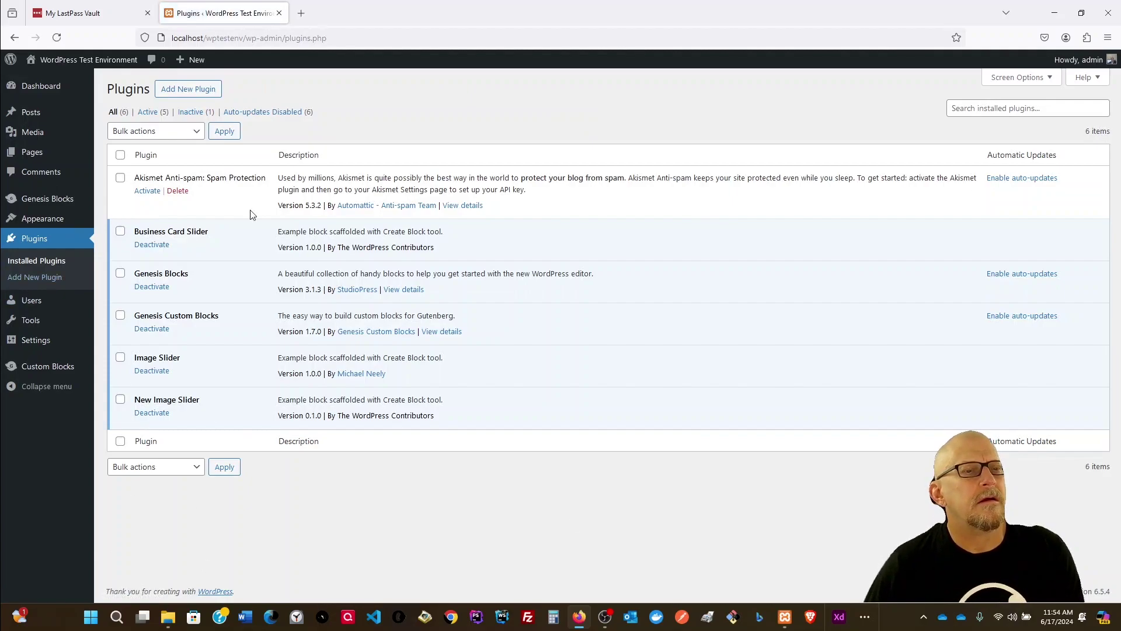
# Step: Open the Home page in the block editor, browse its insertable blocks, then exit to All Pages
pyautogui.click(35, 152)
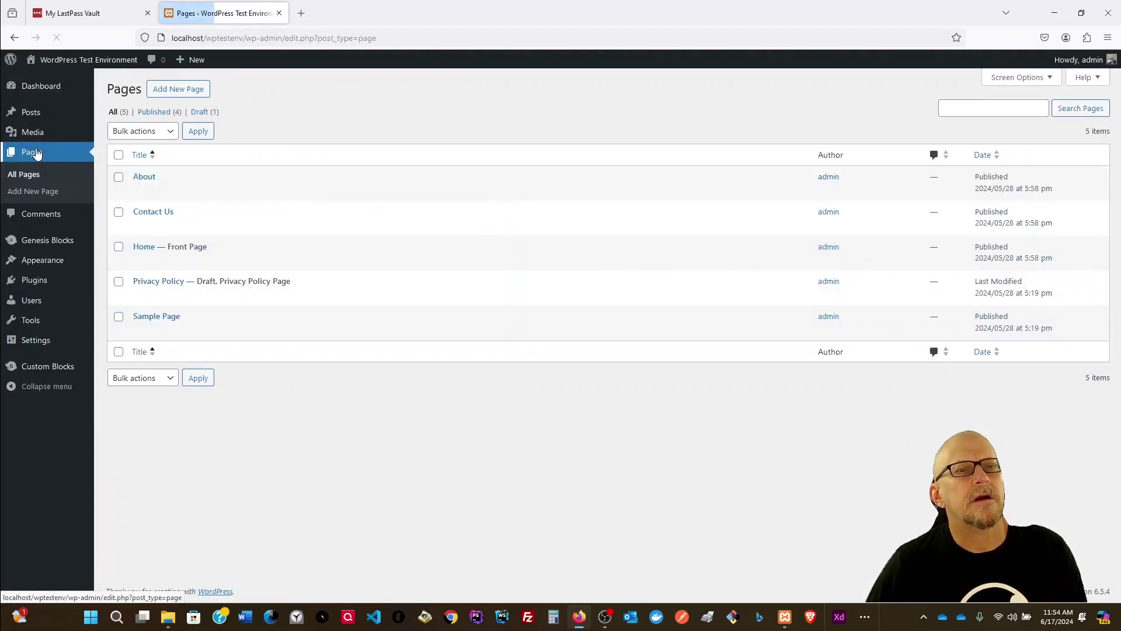
pyautogui.click(139, 262)
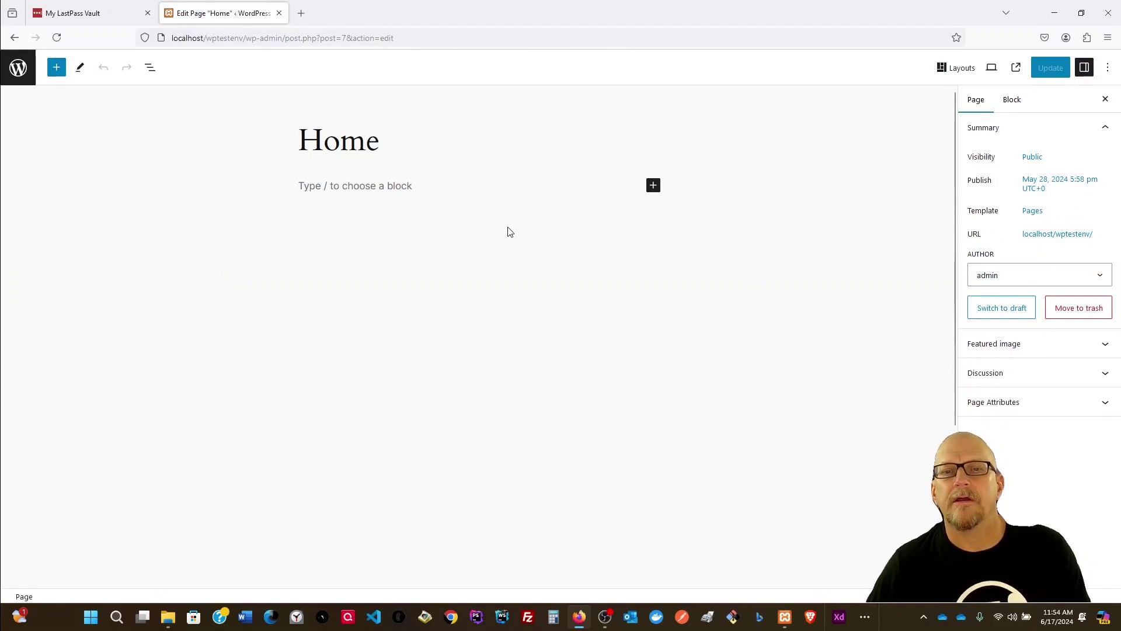
pyautogui.click(653, 191)
pyautogui.click(715, 156)
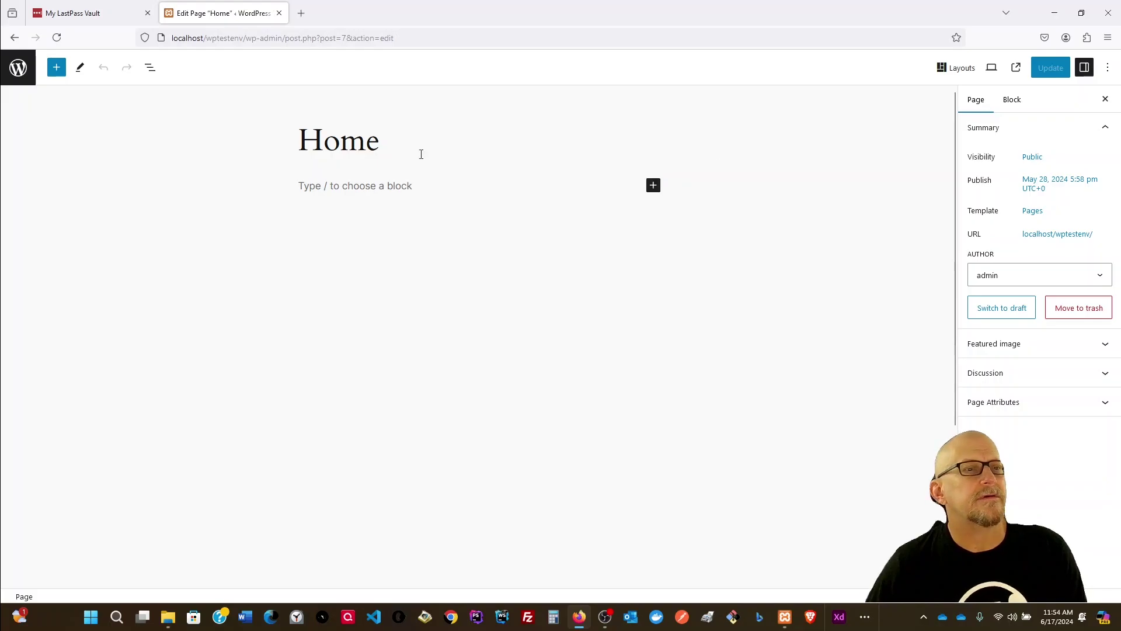
pyautogui.click(28, 74)
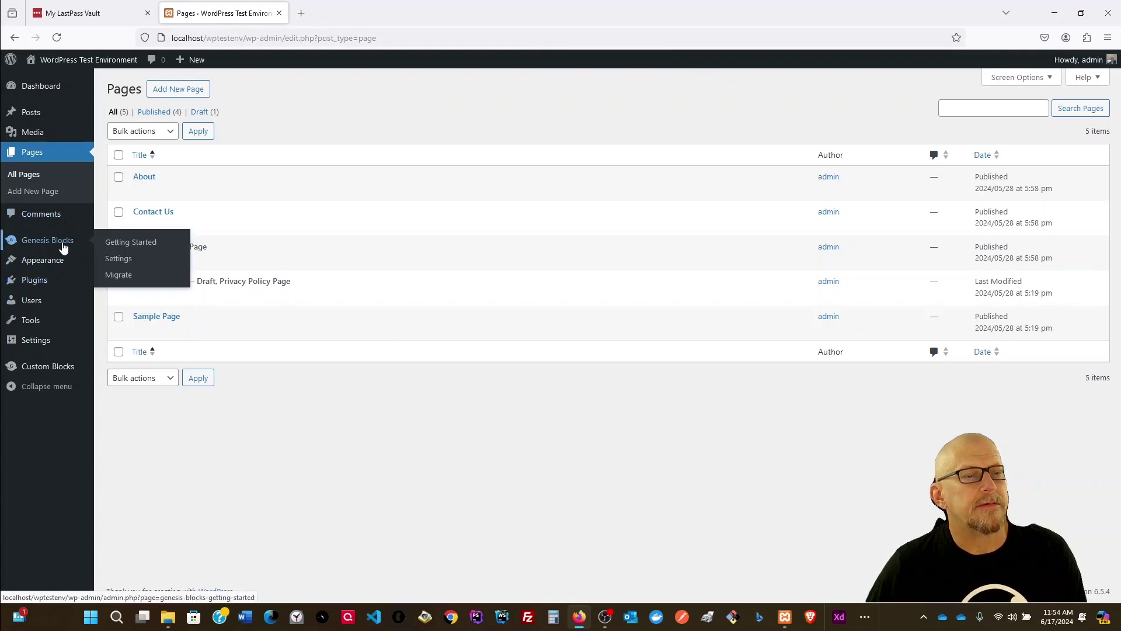
# Step: Start a new custom block and review its Markup, CSS, Editor Preview and Front-end Preview tabs
pyautogui.moveTo(63, 374)
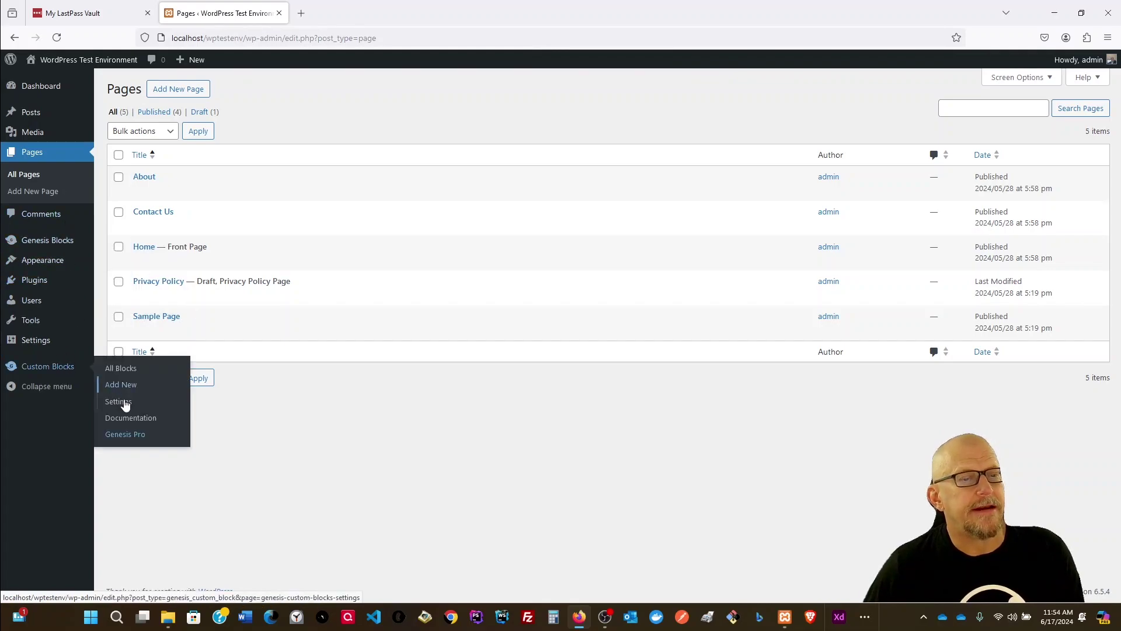
pyautogui.click(120, 387)
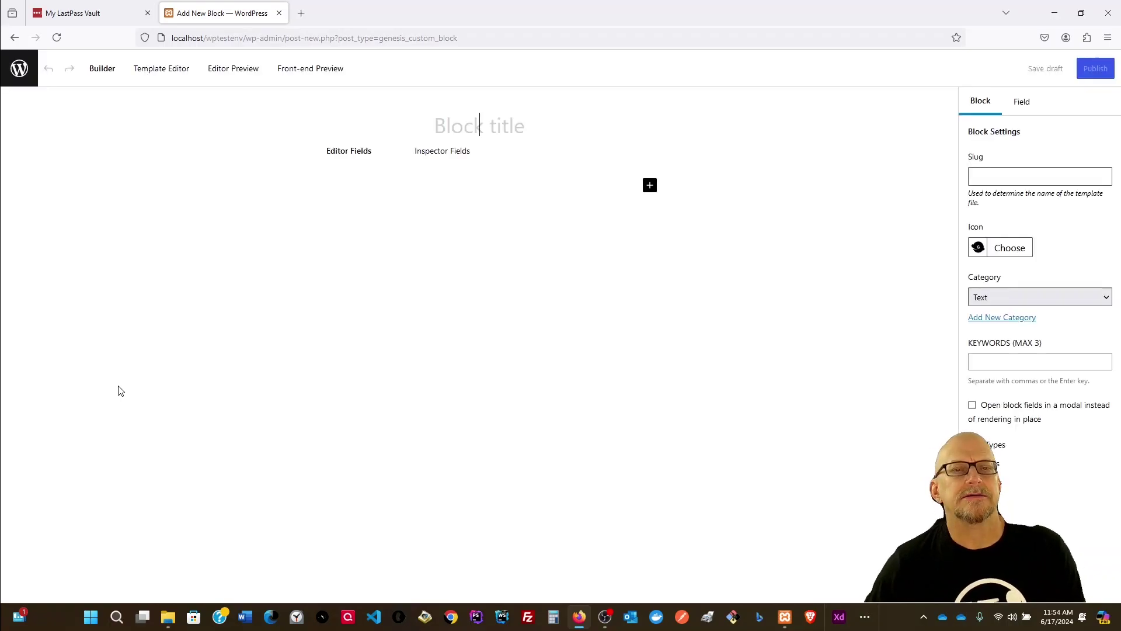
pyautogui.click(166, 72)
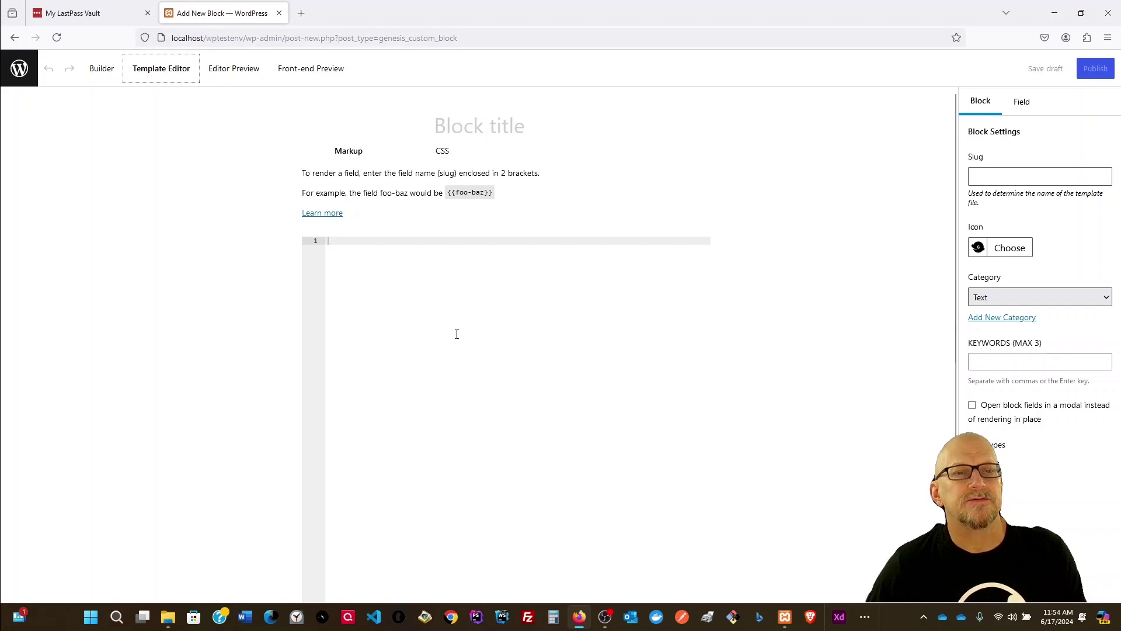
pyautogui.click(448, 156)
pyautogui.click(346, 158)
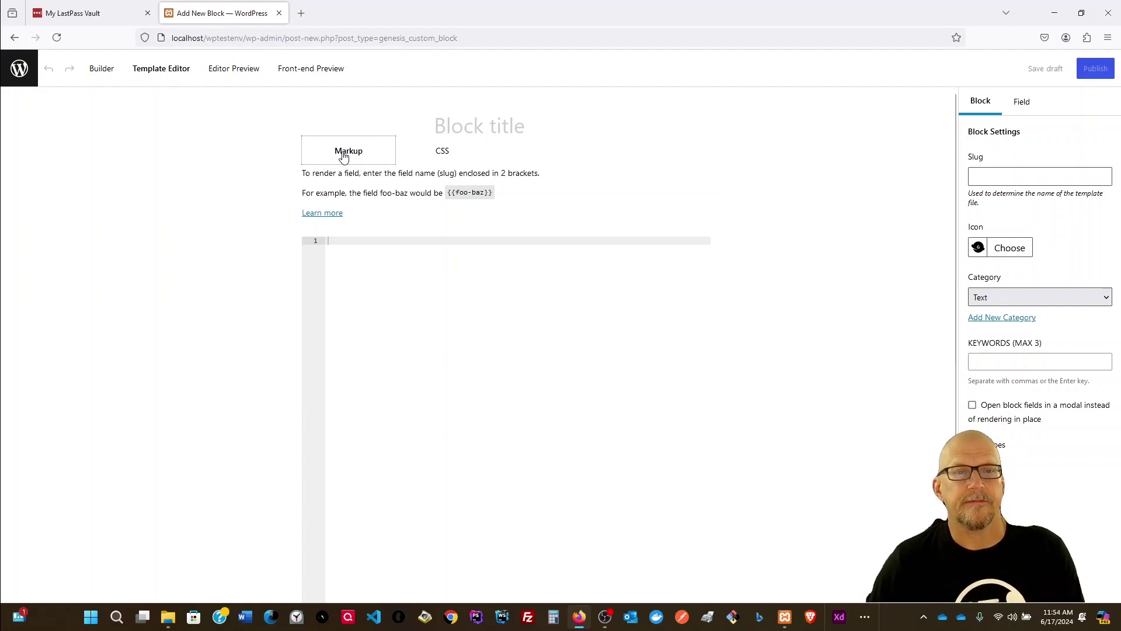
pyautogui.click(444, 152)
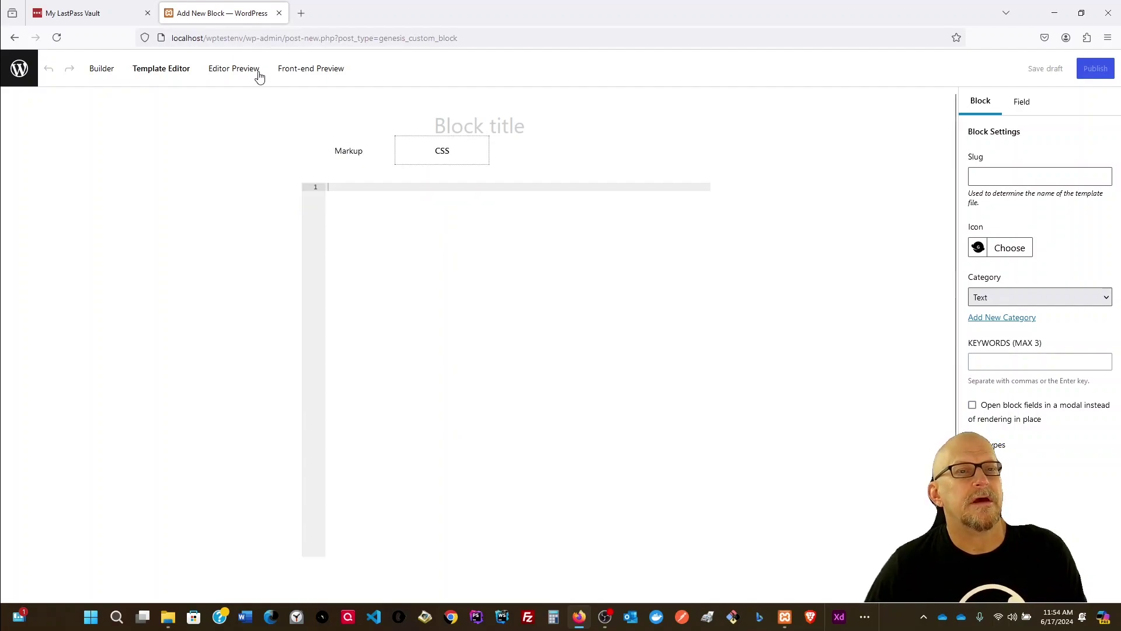
pyautogui.click(247, 71)
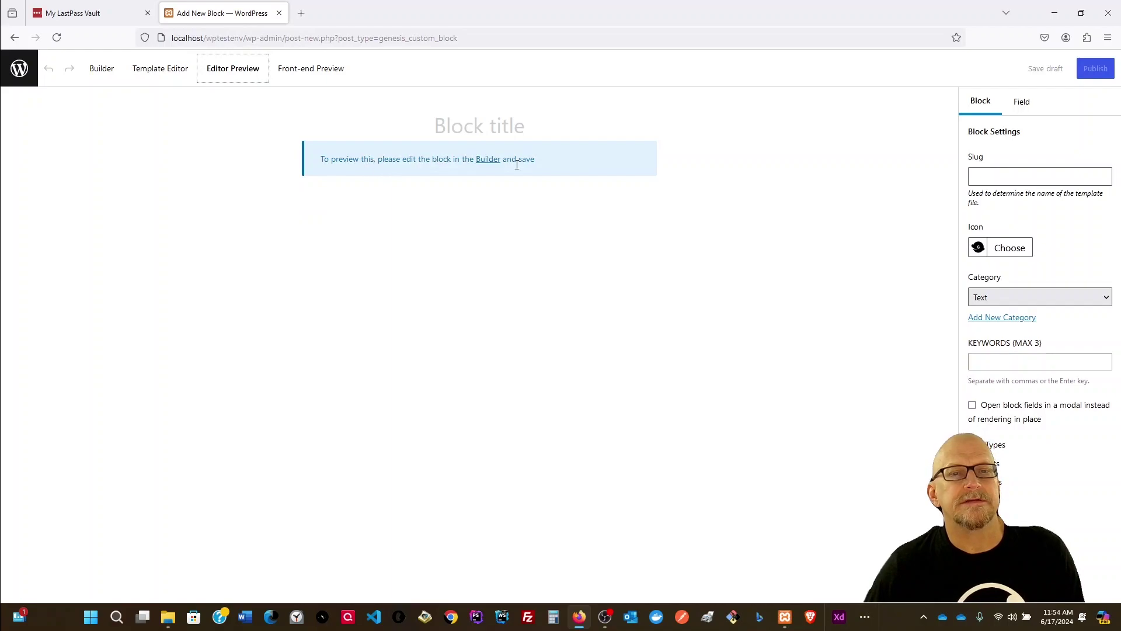
pyautogui.click(313, 70)
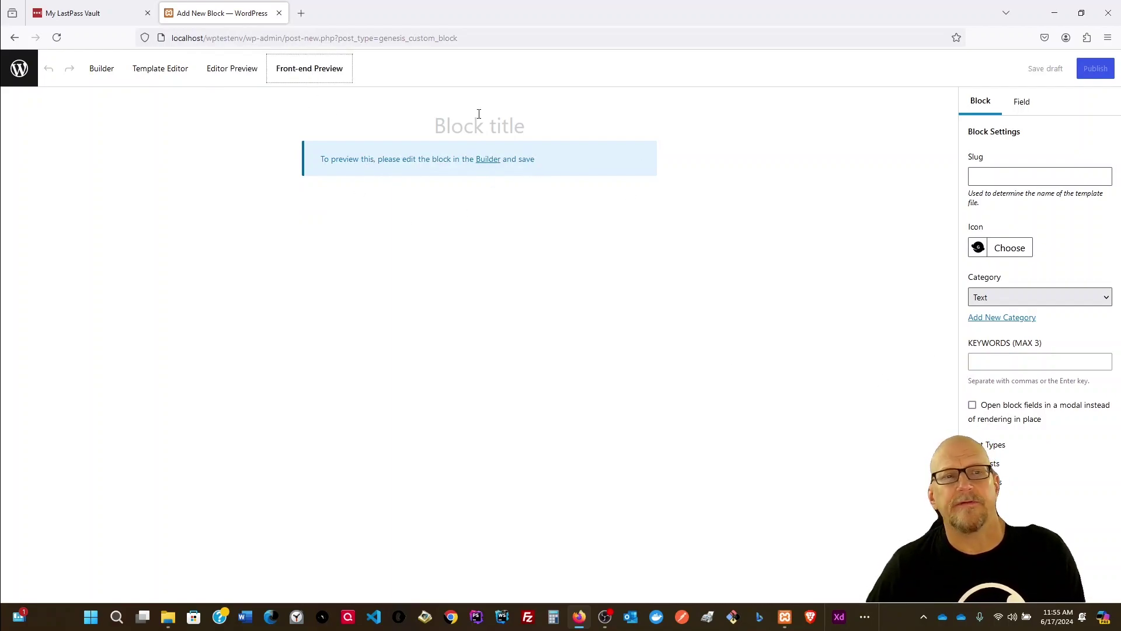
pyautogui.click(998, 177)
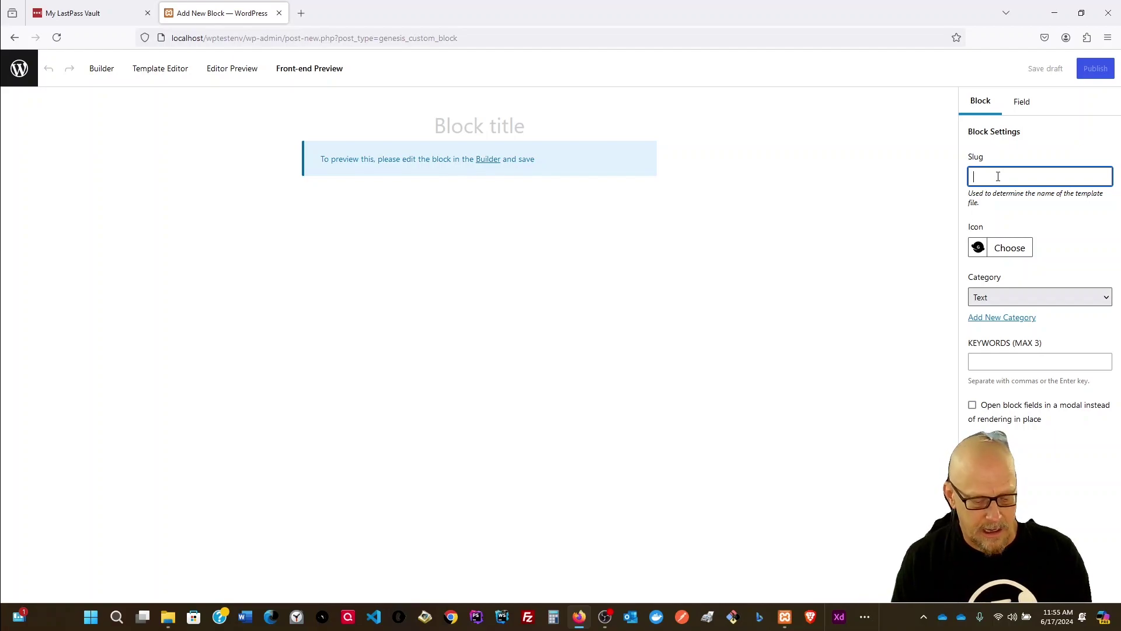
# Step: Give the new block slug photo-right-text-row and category Design, then publish it
pyautogui.write('photo-right-text-row')
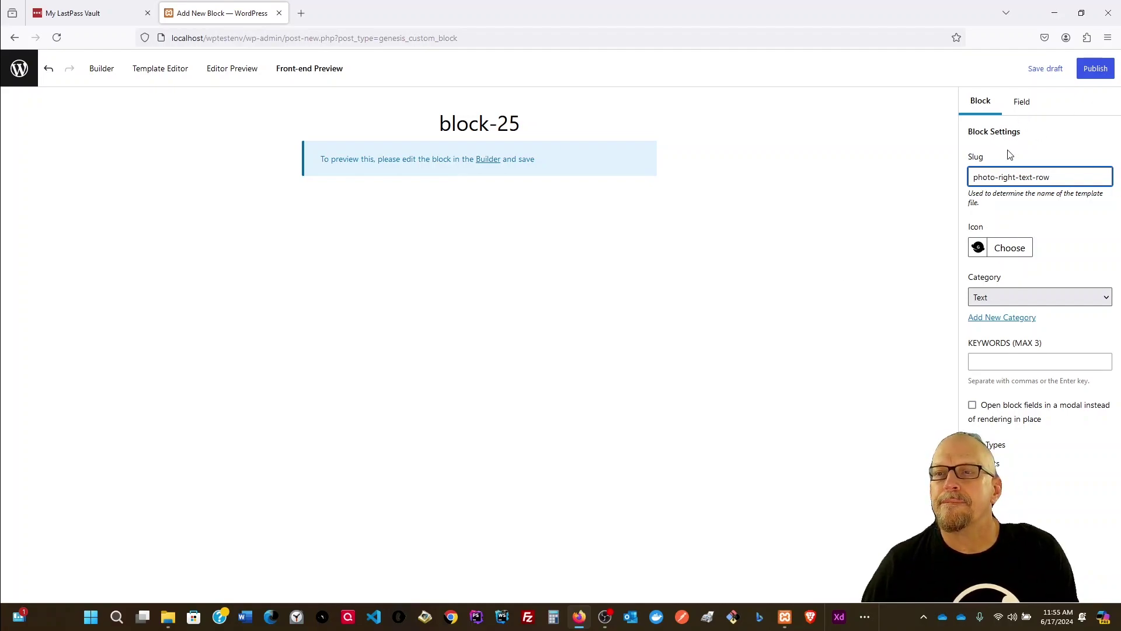
pyautogui.click(1001, 298)
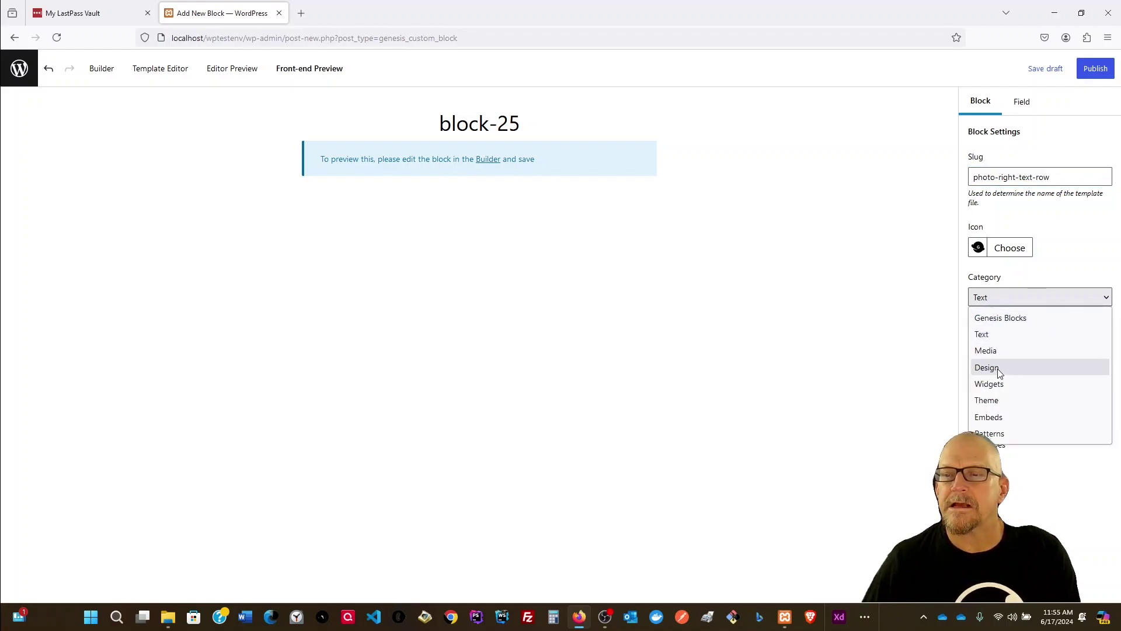
pyautogui.click(1008, 318)
pyautogui.click(1019, 297)
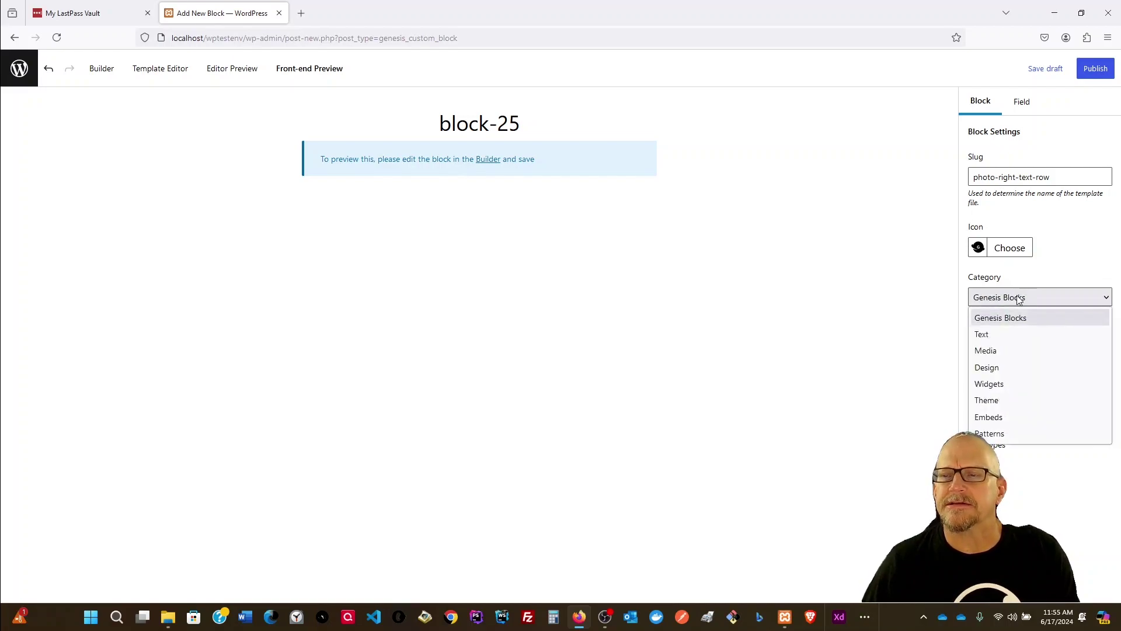
pyautogui.click(996, 365)
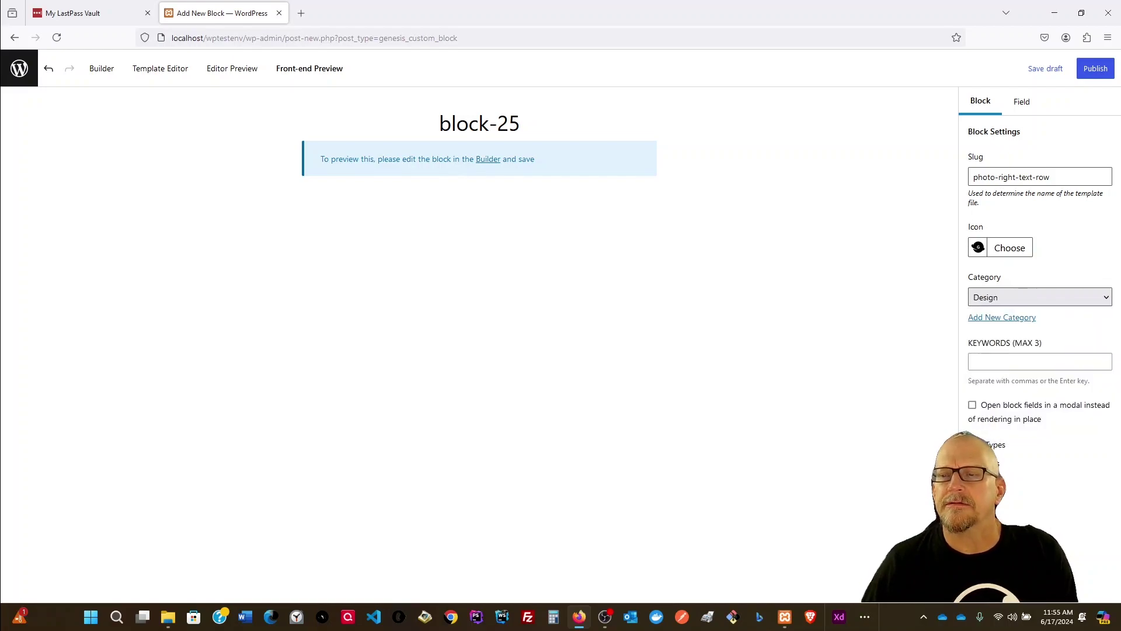
pyautogui.click(1093, 76)
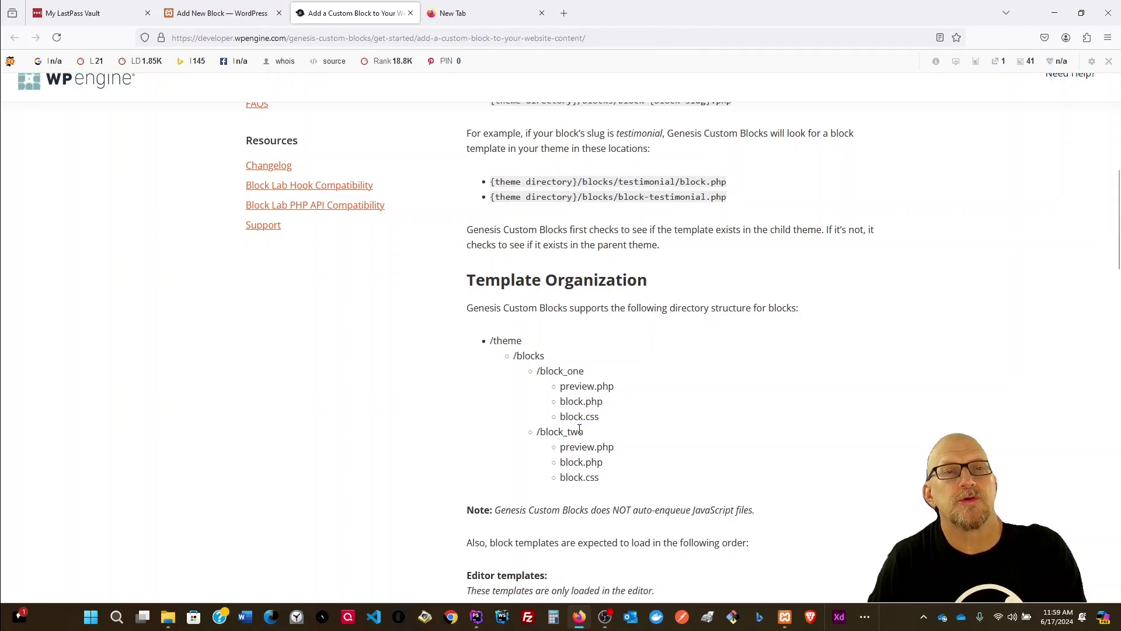
# Step: Return from the documentation tab to block-25 and open its Builder
pyautogui.click(198, 14)
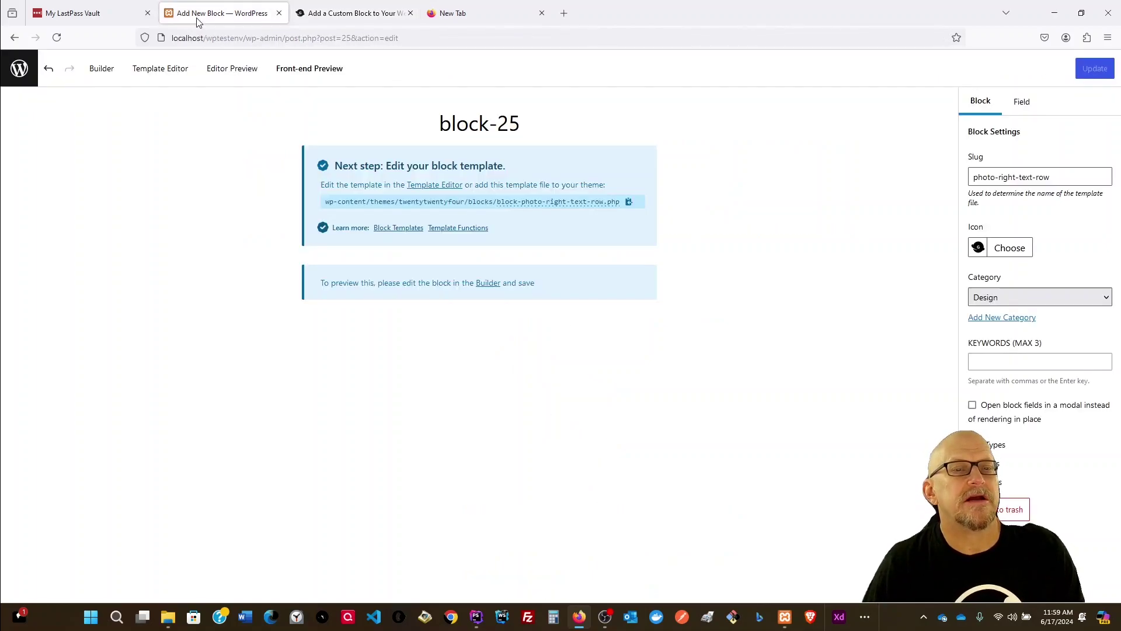
pyautogui.click(100, 77)
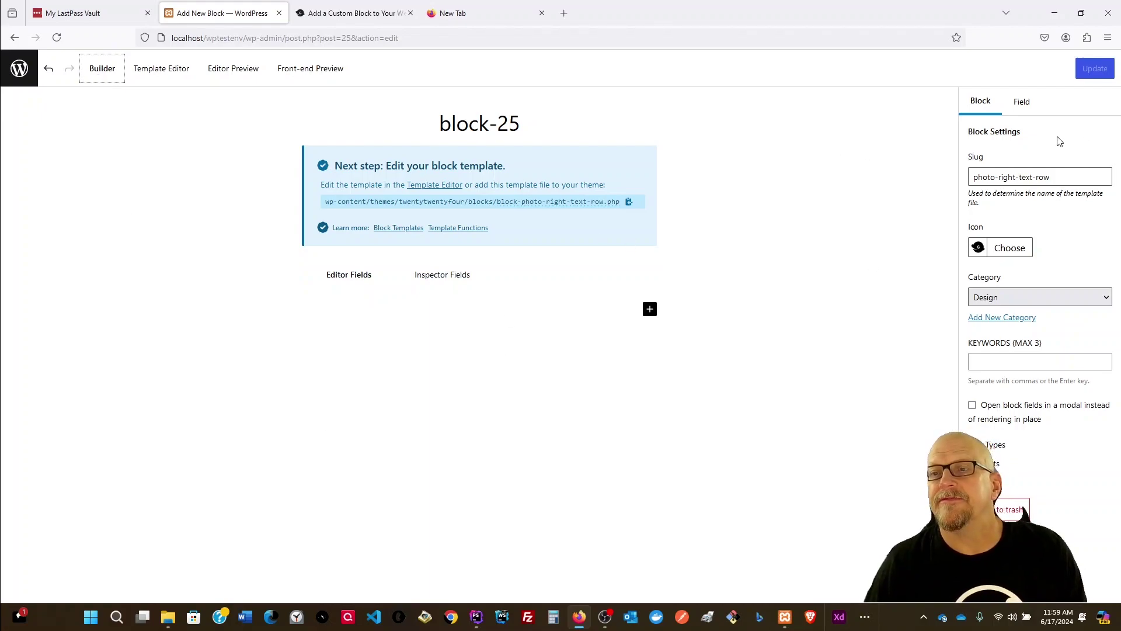
# Step: Add a new field to block-25 and keep its field type as Text
pyautogui.click(1022, 107)
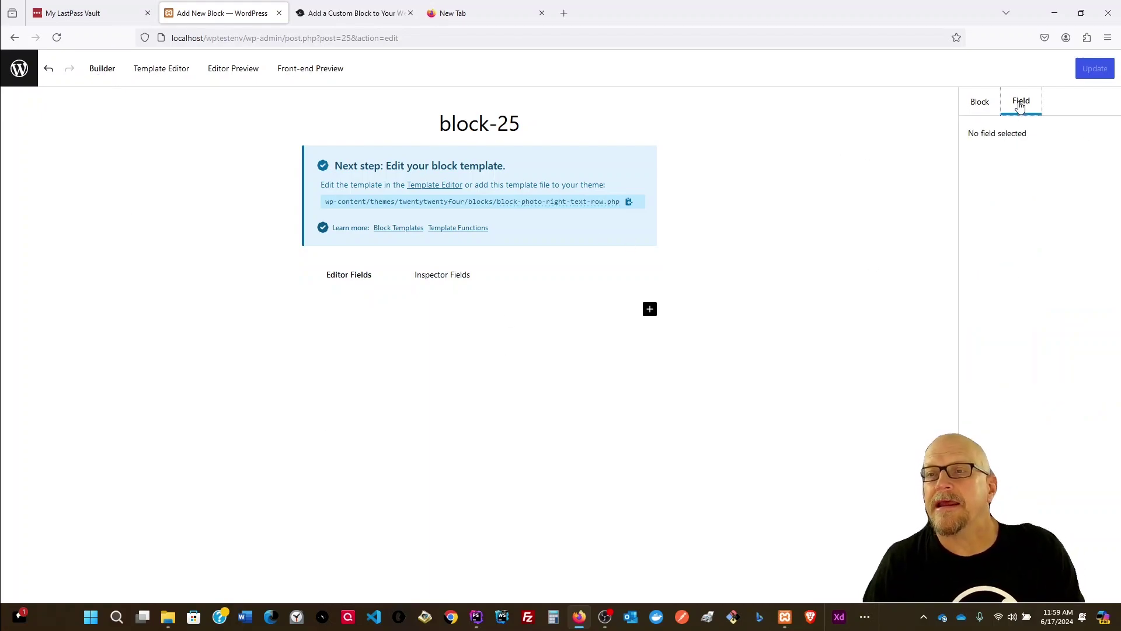
pyautogui.click(649, 309)
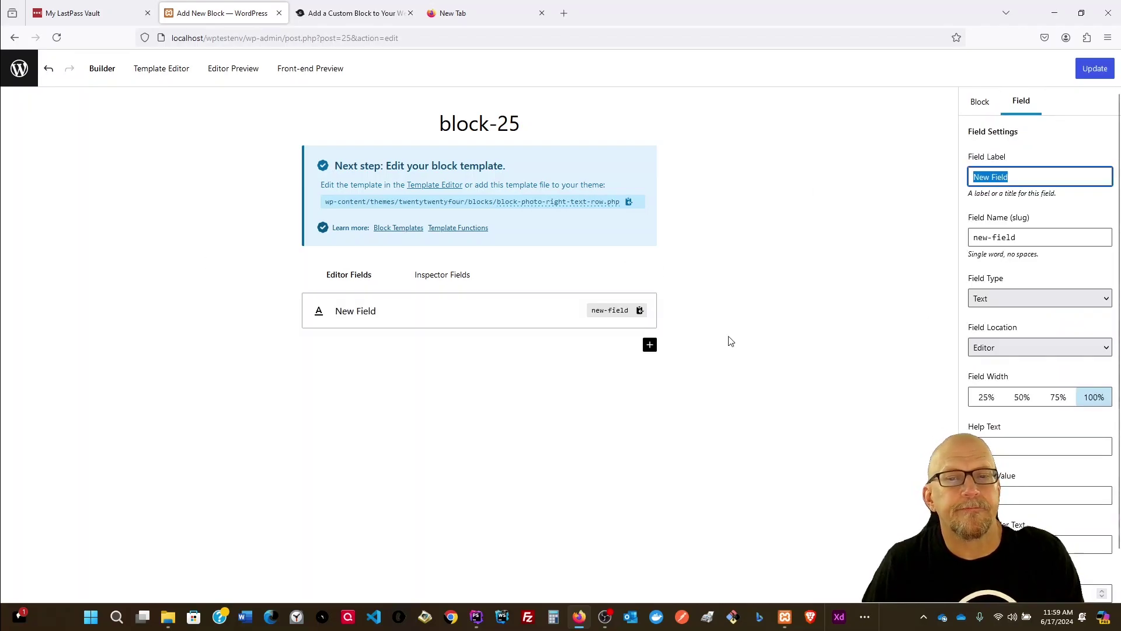
pyautogui.click(1031, 296)
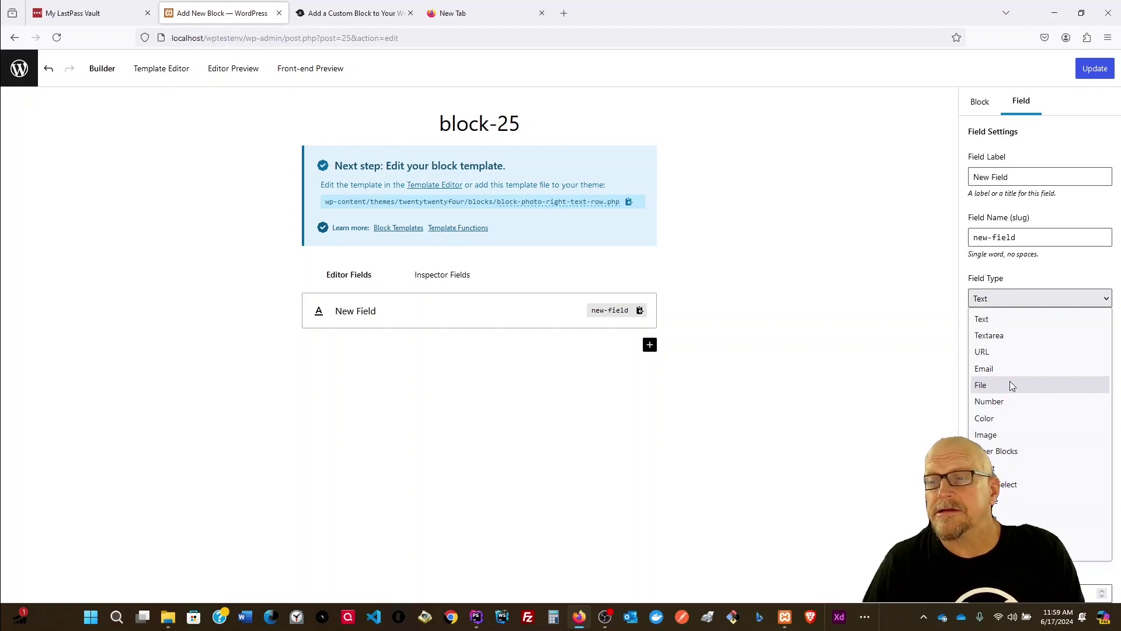
pyautogui.click(993, 319)
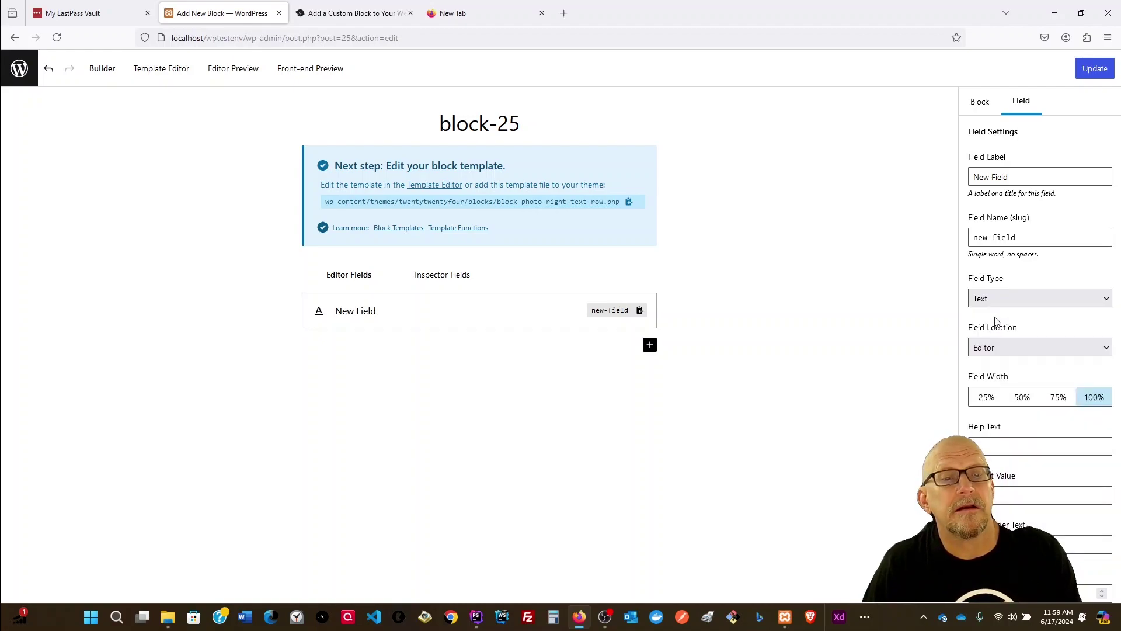
# Step: Label the field 'Left Text', set its width to 75%, and update the block
pyautogui.moveTo(1026, 175); pyautogui.dragTo(893, 175)
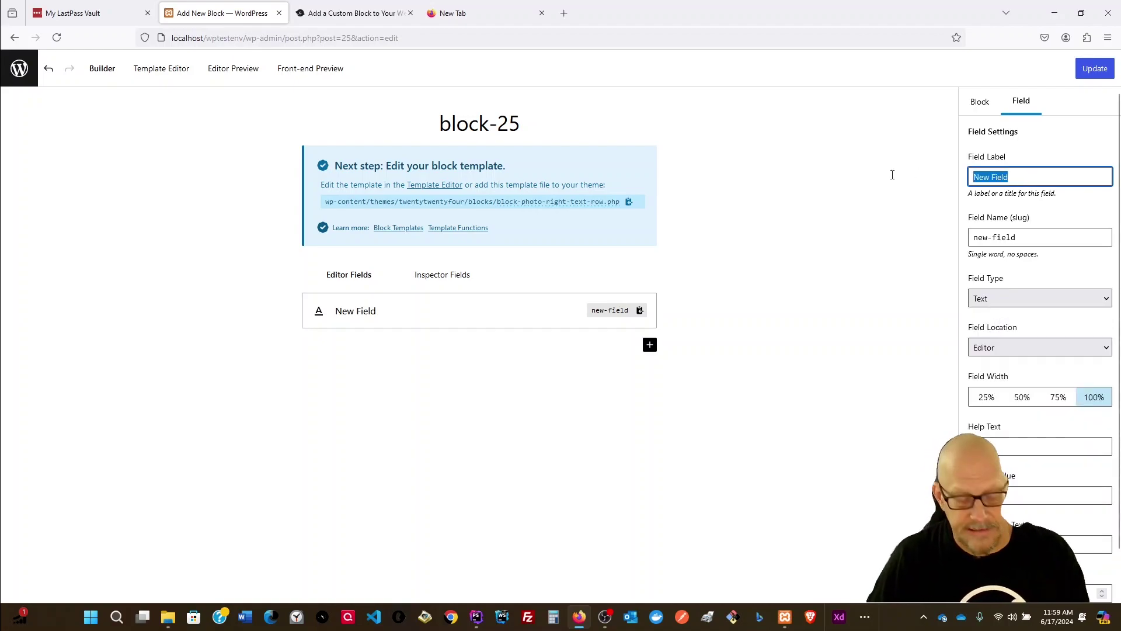
pyautogui.write('Text')
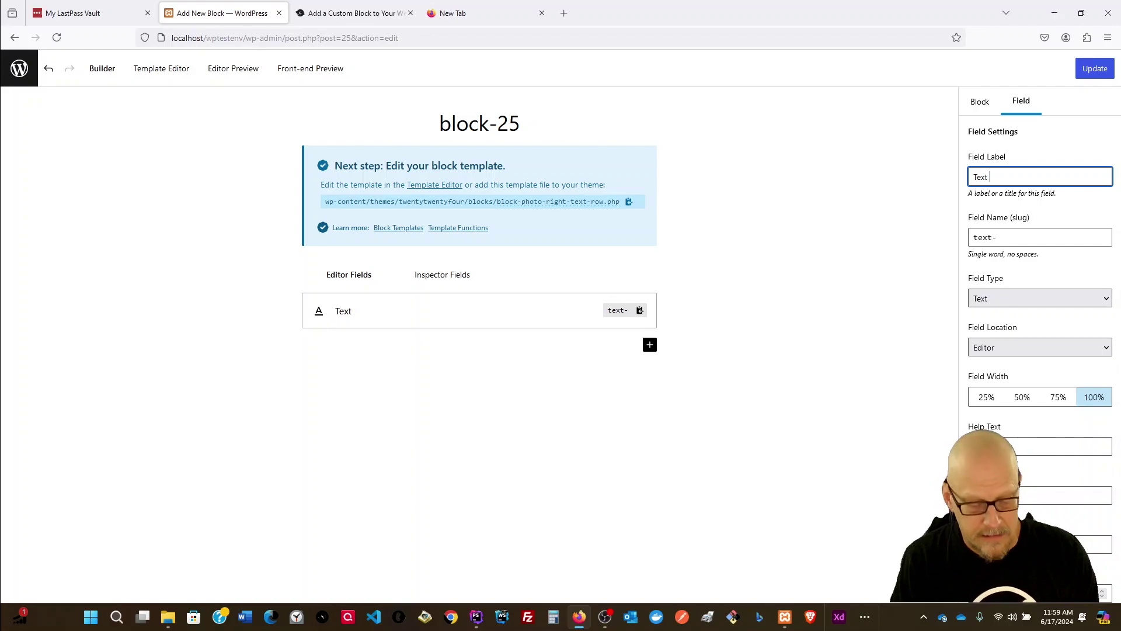
pyautogui.write(' side')
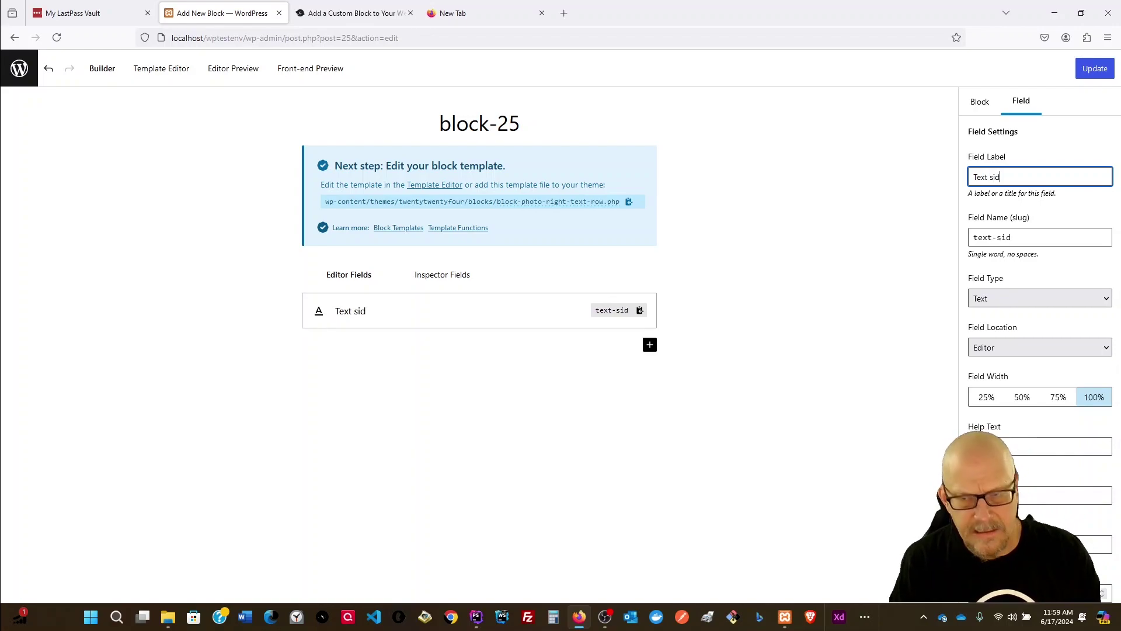
pyautogui.press('BackSpace')
pyautogui.press('BackSpace')
pyautogui.press('BackSpace')
pyautogui.press('BackSpace')
pyautogui.press('BackSpace')
pyautogui.press('BackSpace')
pyautogui.press('BackSpace')
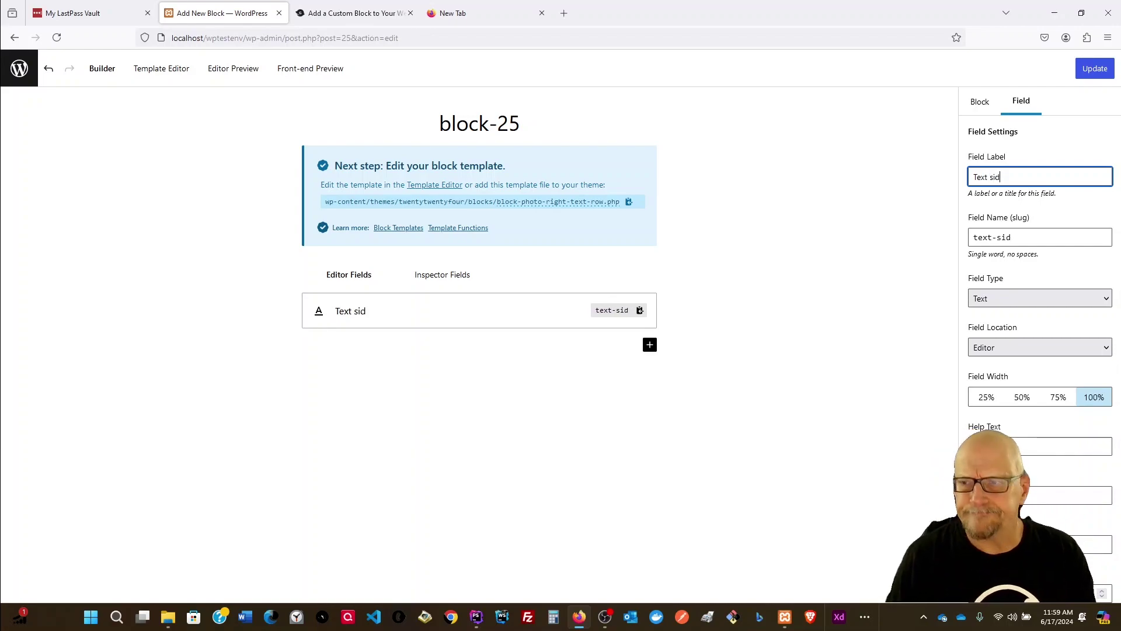
pyautogui.press('BackSpace')
pyautogui.press('BackSpace')
pyautogui.write('Left ')
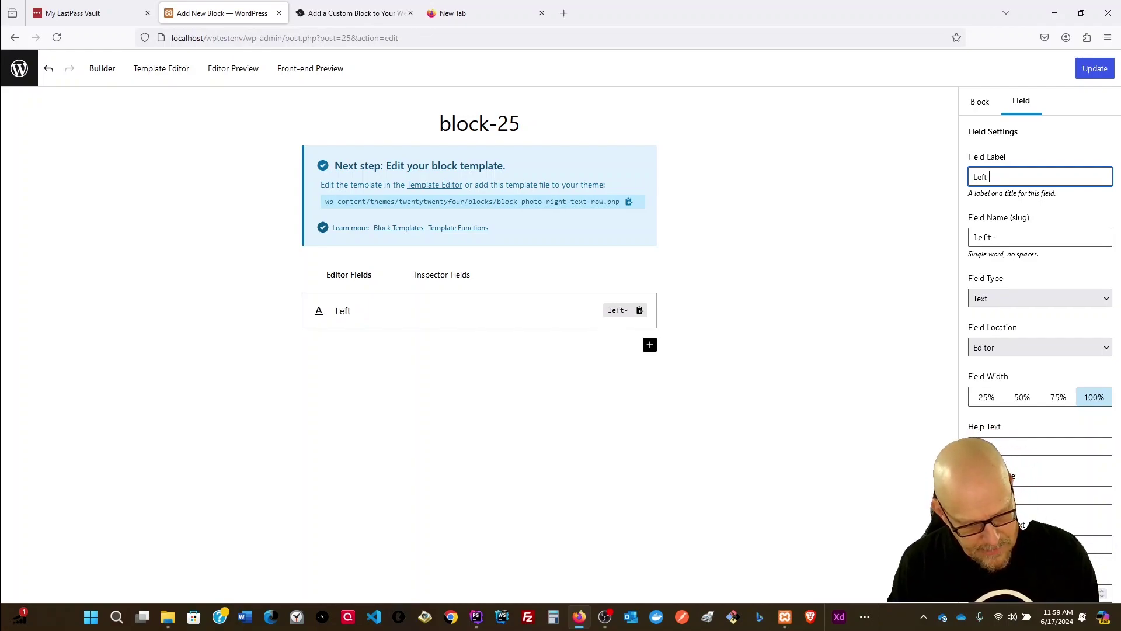
pyautogui.write('Tex')
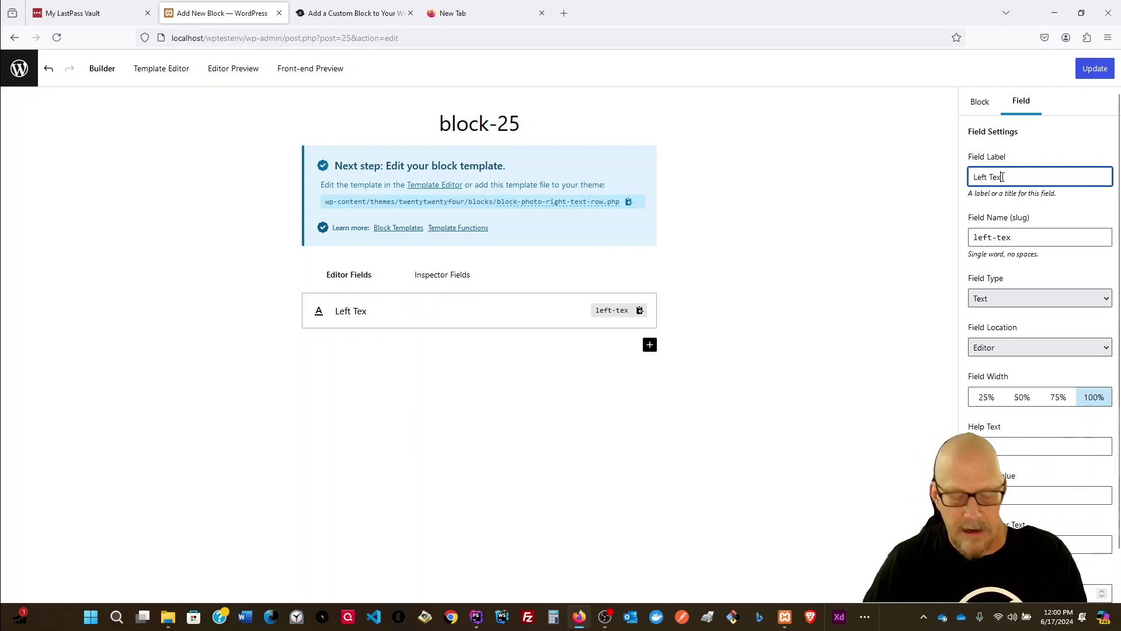
pyautogui.write('t')
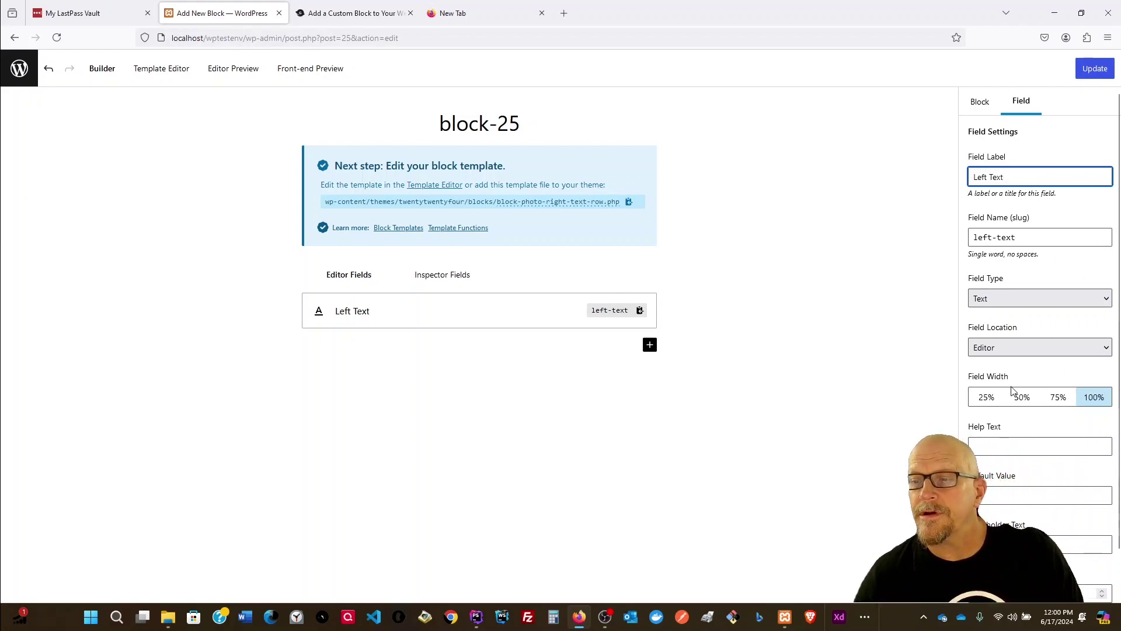
pyautogui.click(1057, 402)
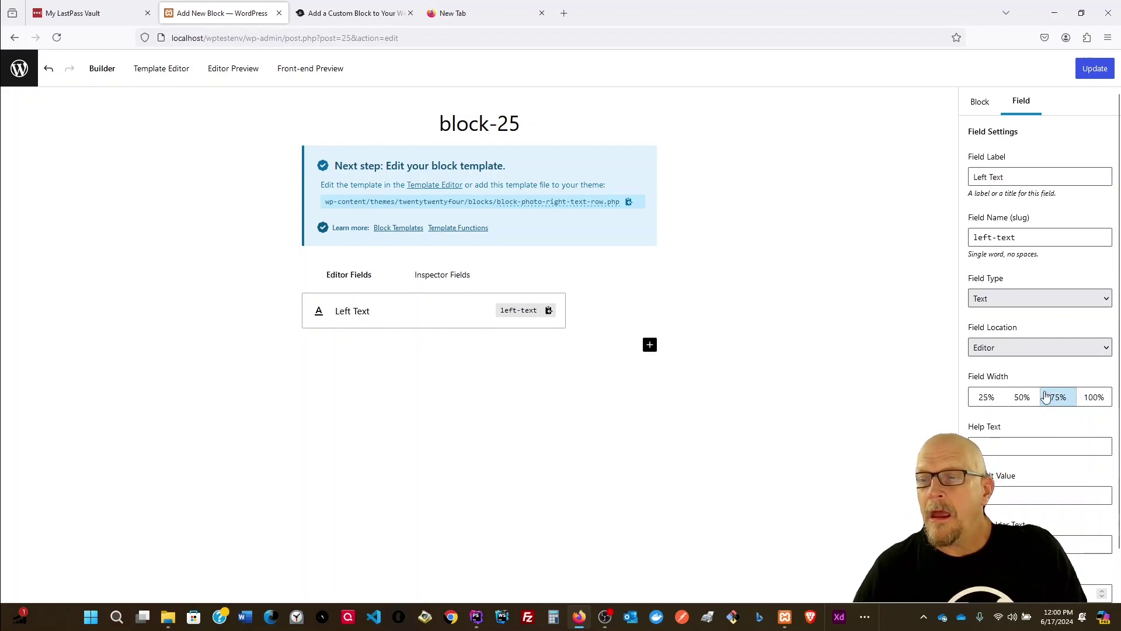
pyautogui.scroll(-1, 1030, 353)
pyautogui.scroll(1, 1031, 353)
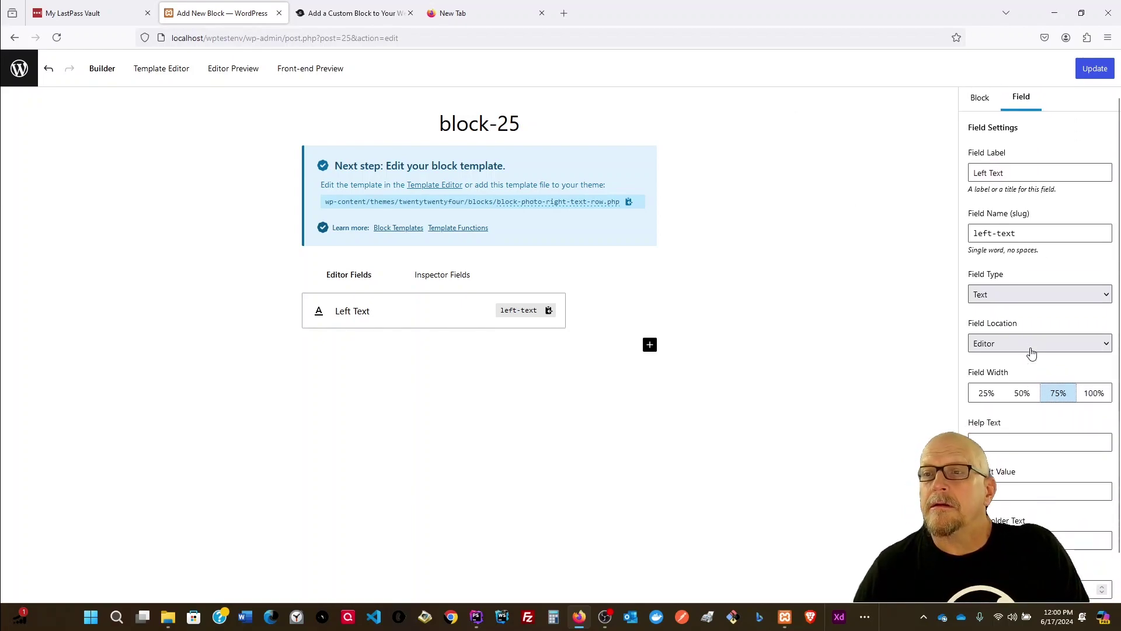
pyautogui.scroll(-1, 1023, 337)
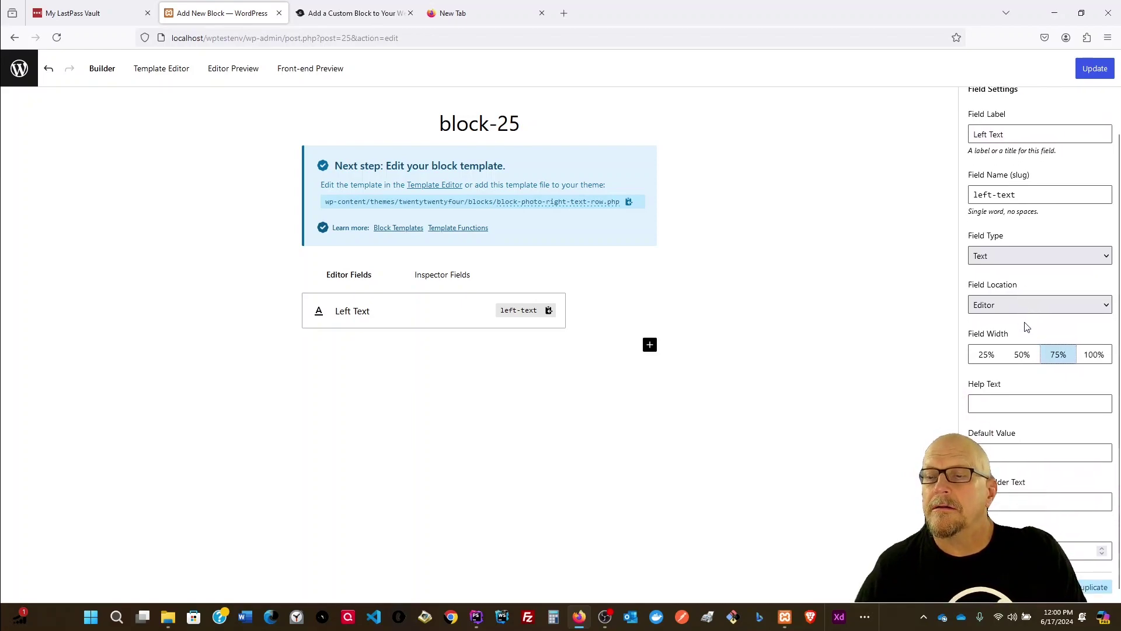
pyautogui.click(1095, 76)
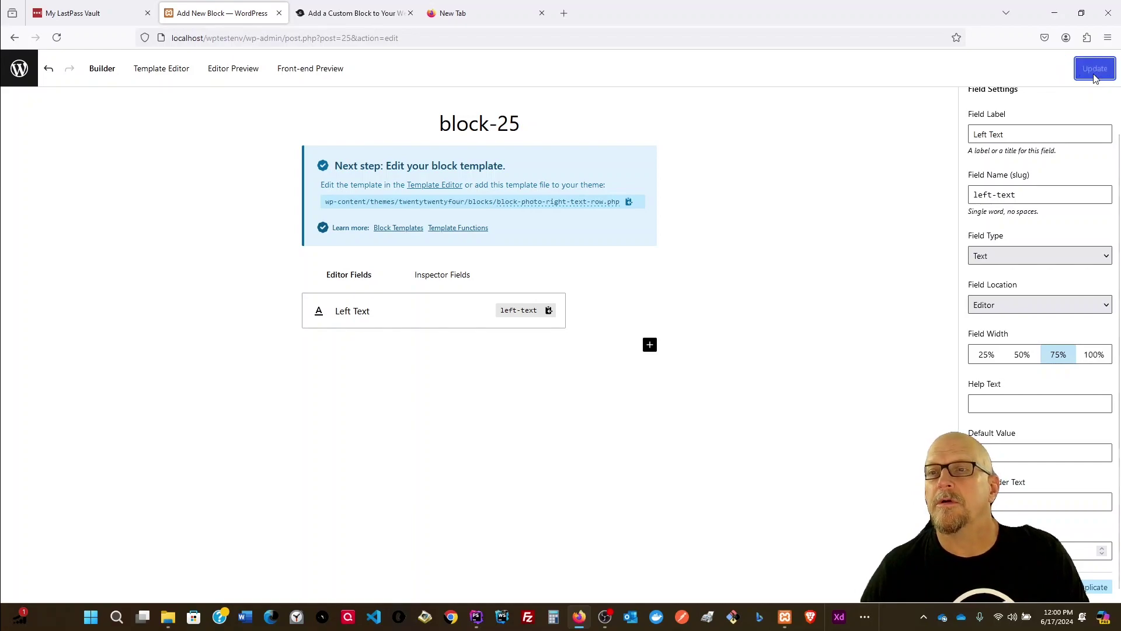
pyautogui.scroll(1, 1045, 153)
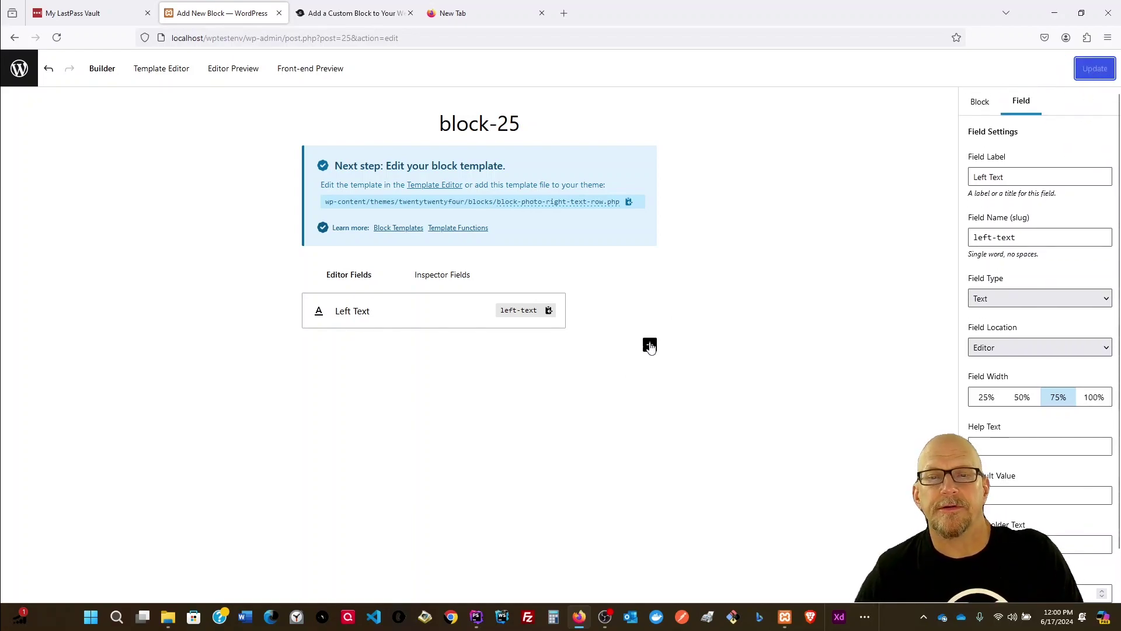
# Step: Add a 'Right Photo' Image field with slug right-photo and update block-25
pyautogui.click(649, 344)
pyautogui.moveTo(1018, 175); pyautogui.dragTo(900, 174)
pyautogui.write('Right Pho')
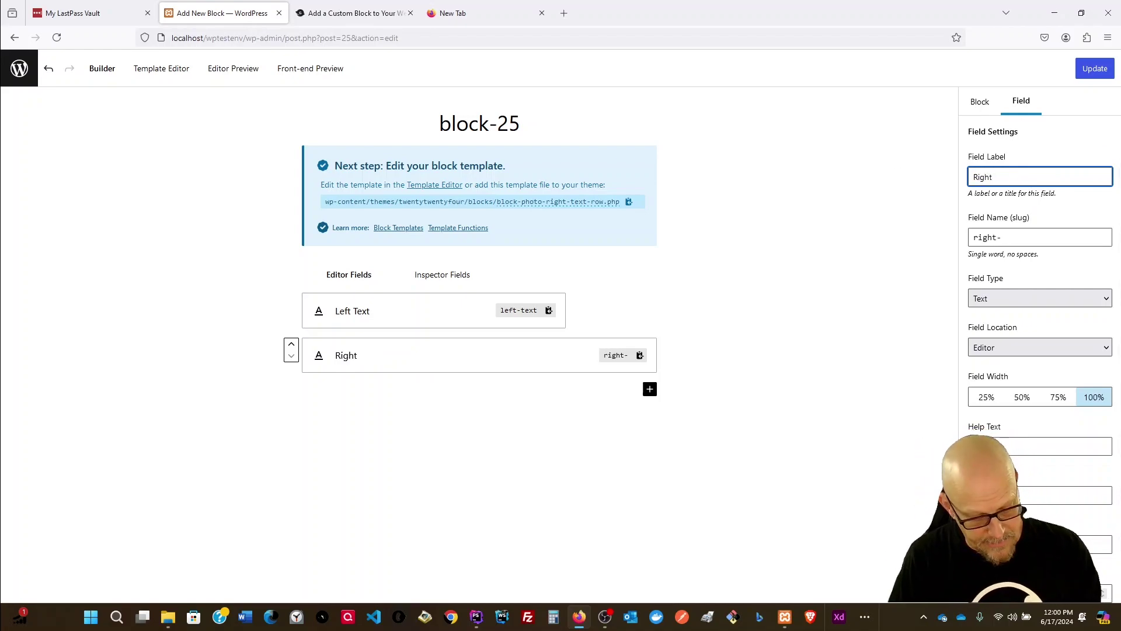
pyautogui.write('to')
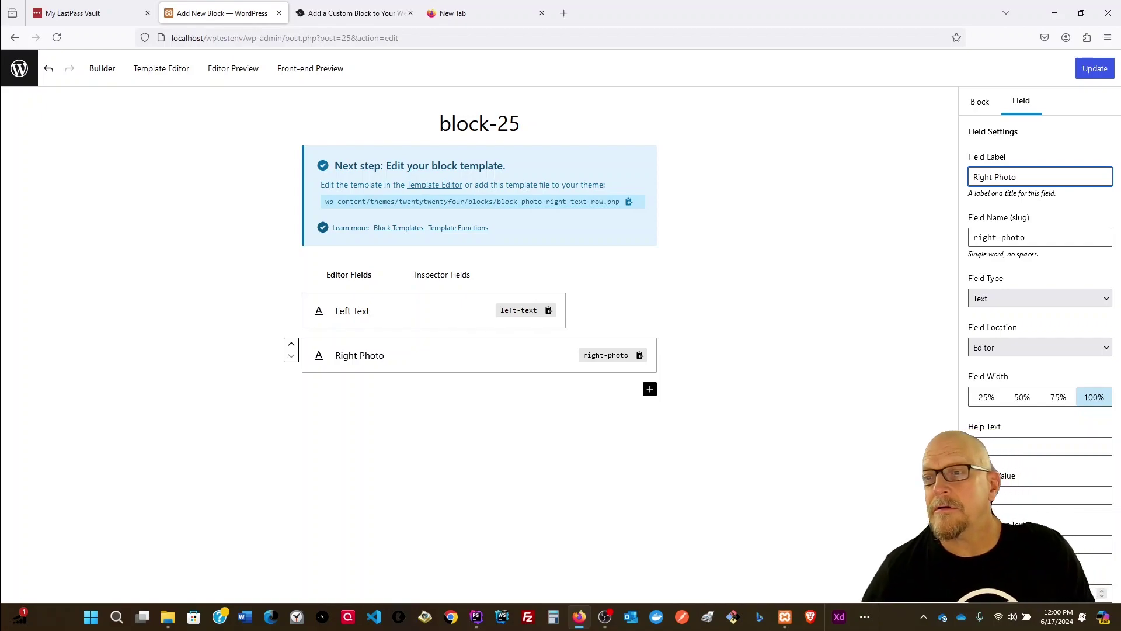
pyautogui.click(1061, 299)
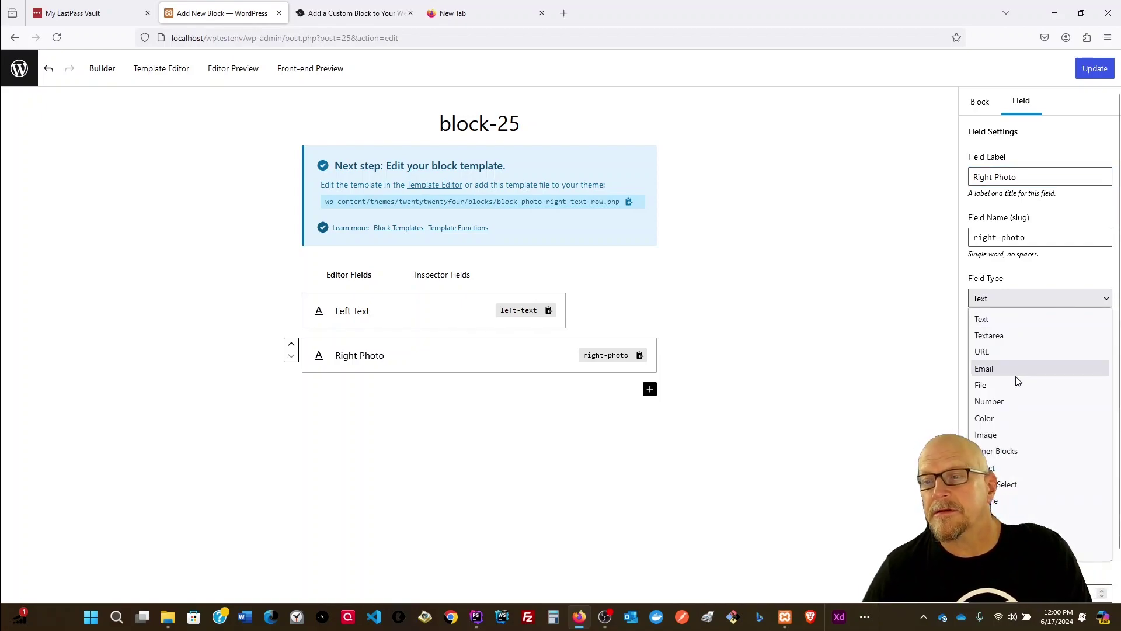
pyautogui.click(1016, 434)
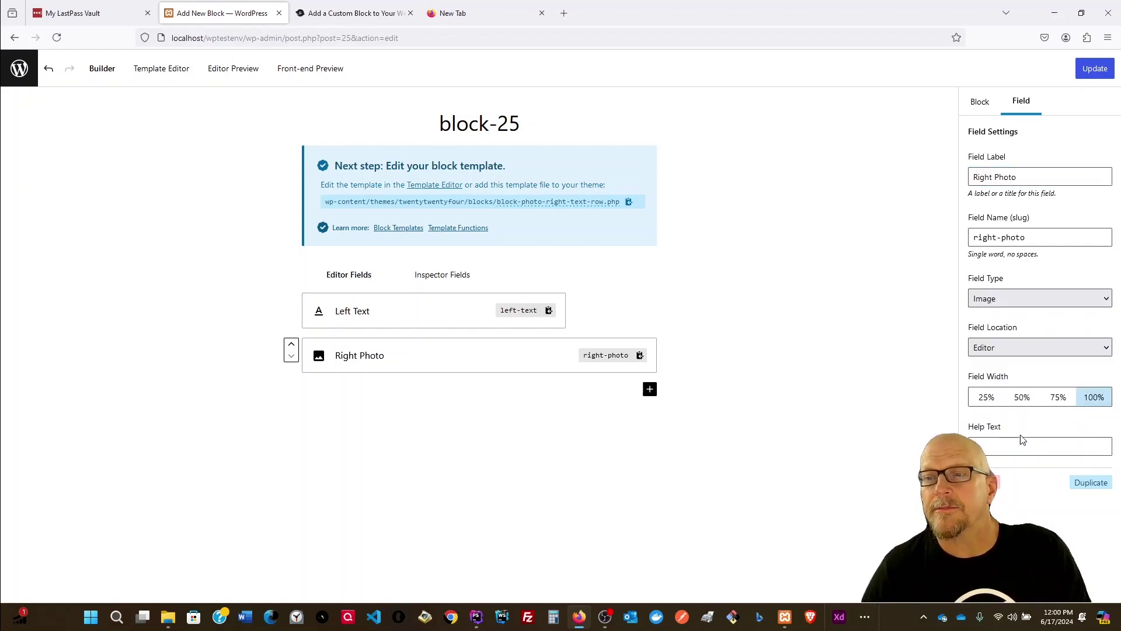
pyautogui.click(1026, 237)
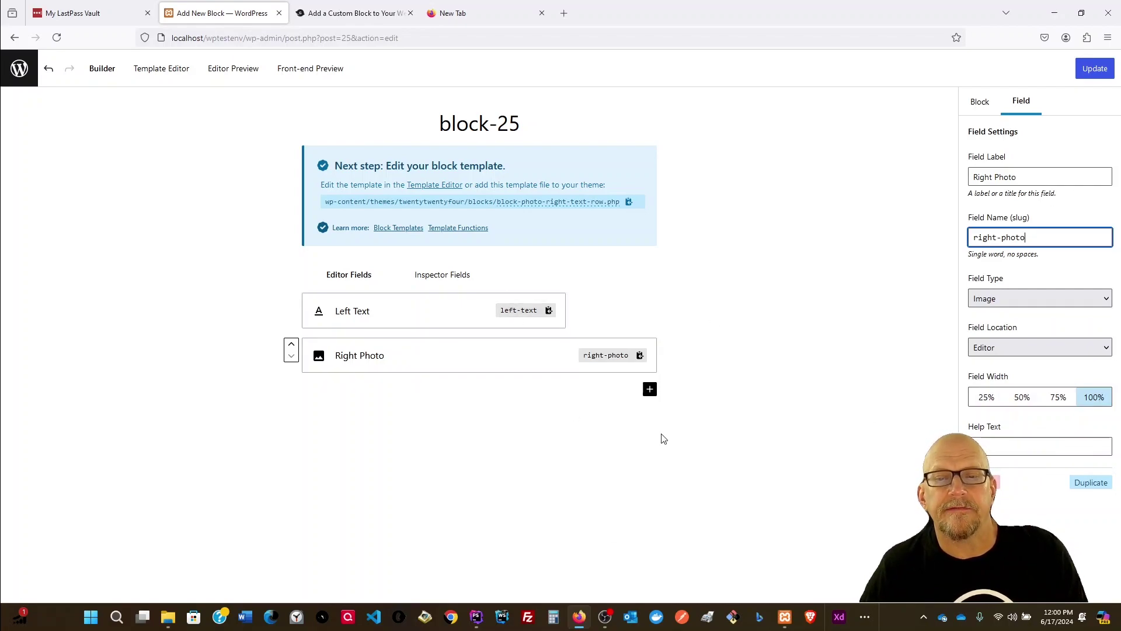
pyautogui.click(784, 425)
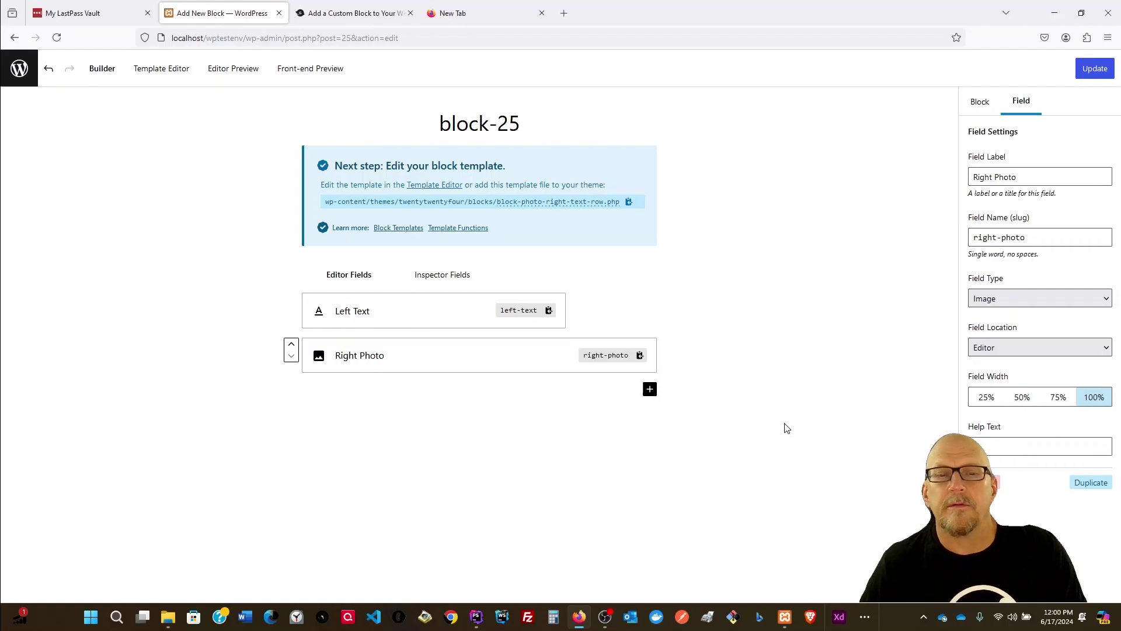
pyautogui.click(1092, 73)
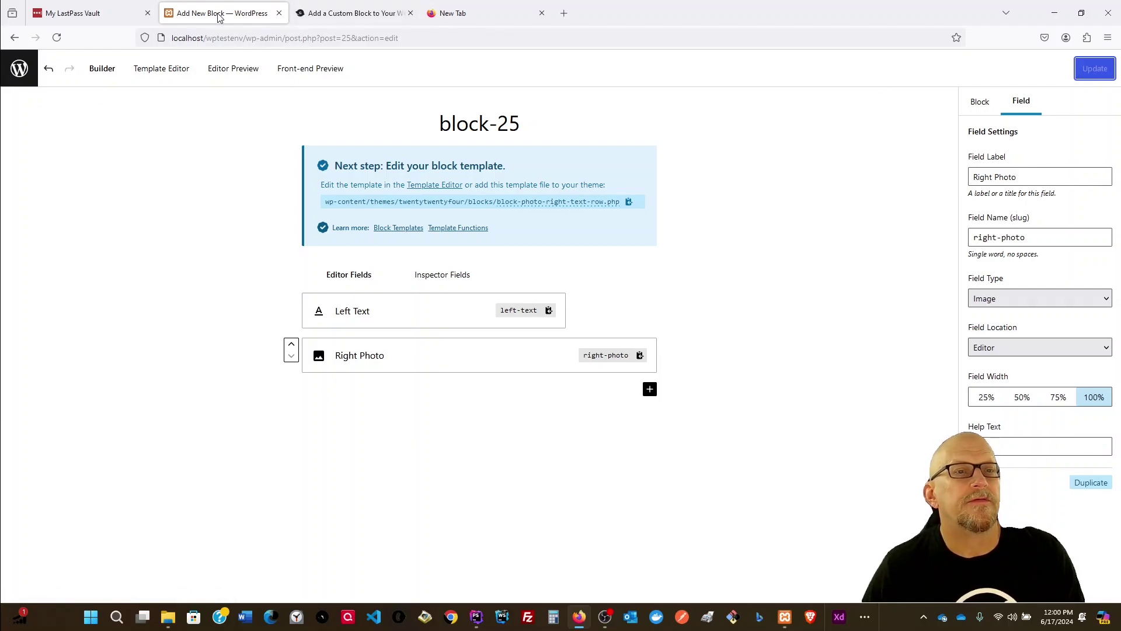
# Step: Open the Content Blocks list in a new tab, then return to the block-25 editor
pyautogui.rightClick(15, 74)
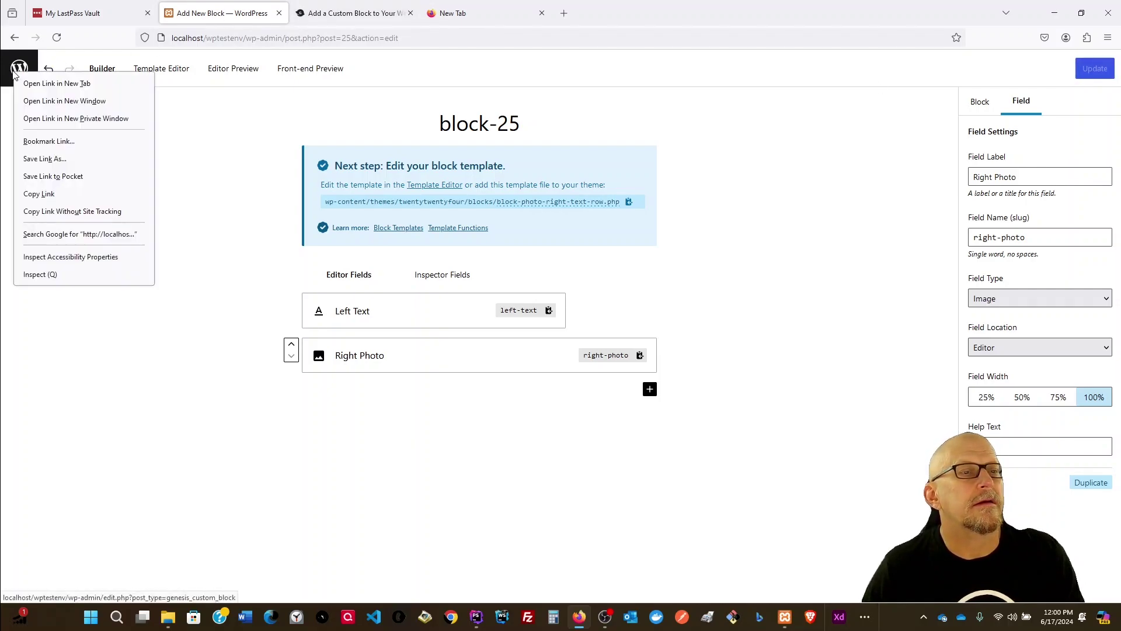
pyautogui.click(57, 83)
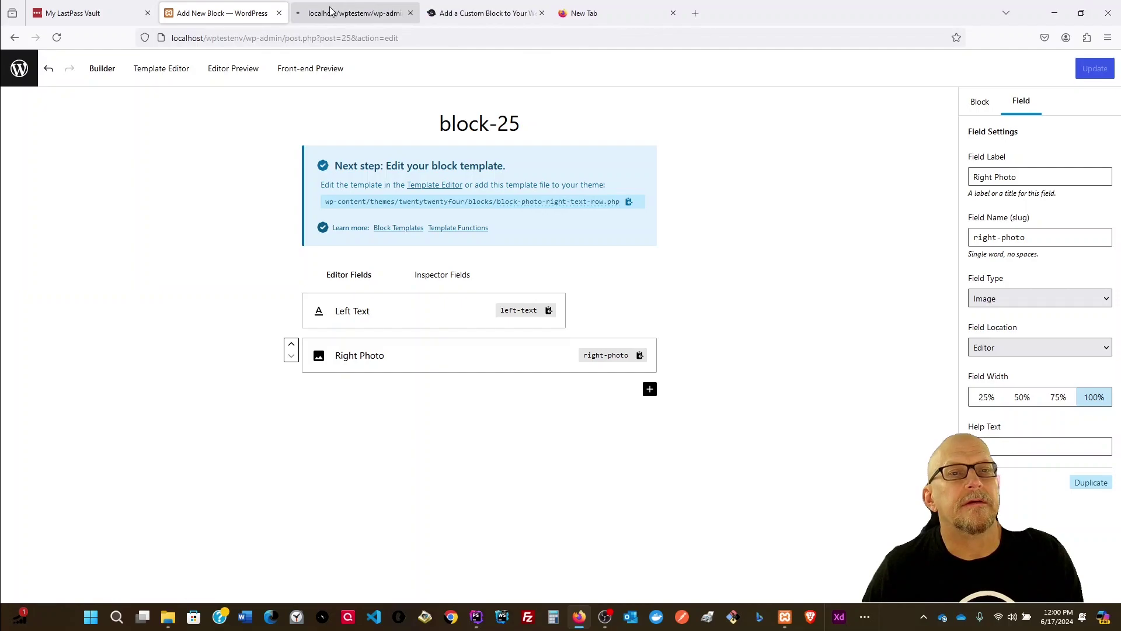
pyautogui.click(327, 13)
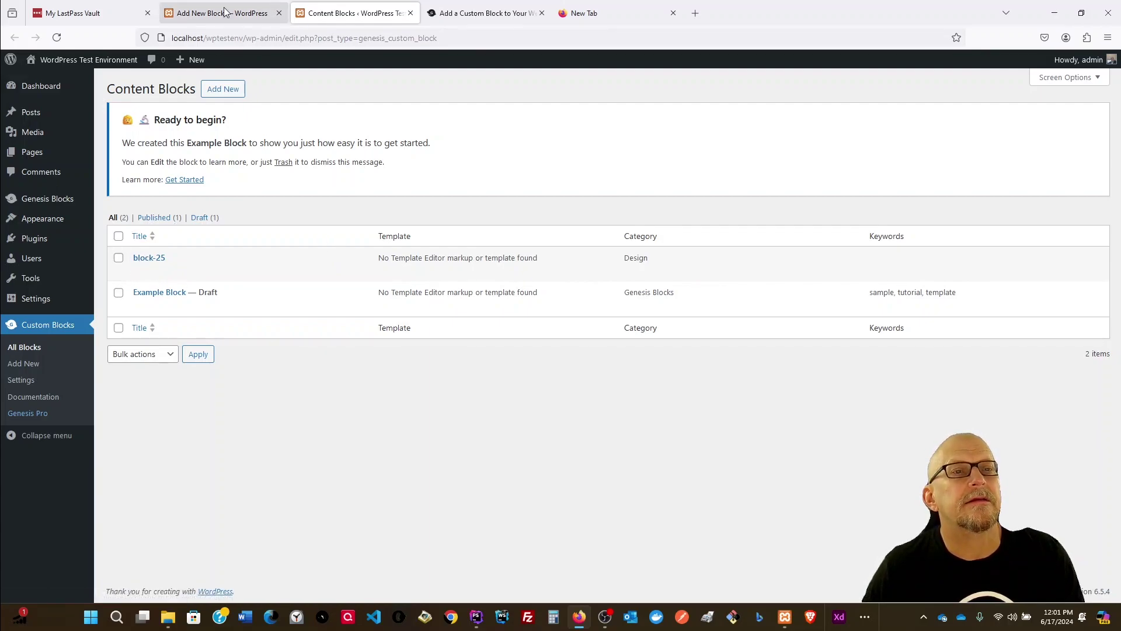
pyautogui.click(475, 12)
pyautogui.click(321, 17)
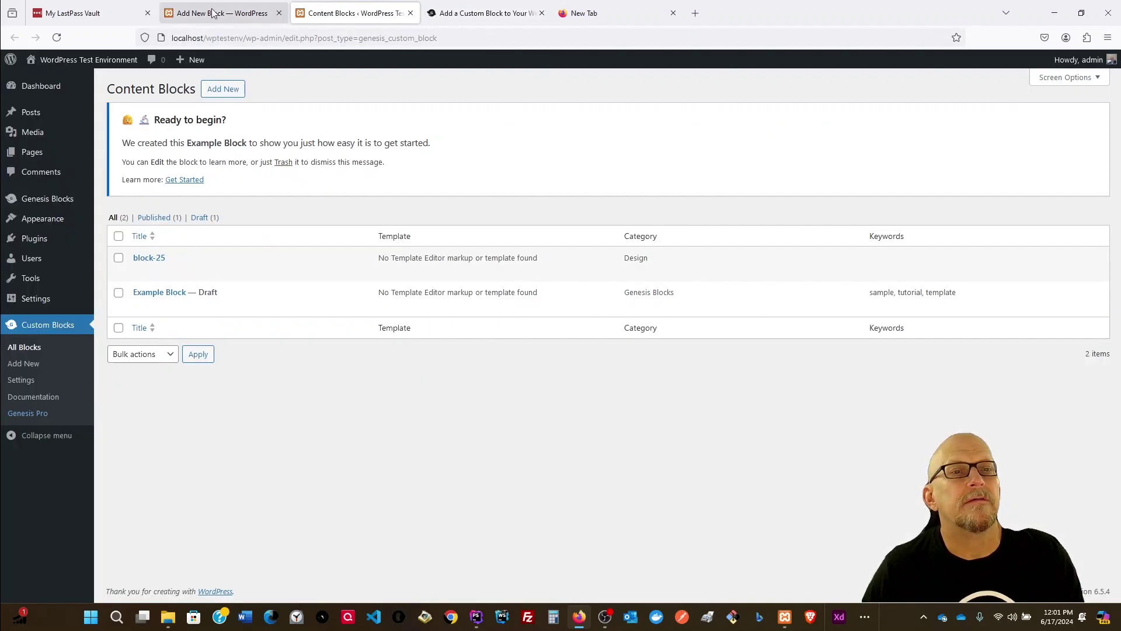
pyautogui.click(219, 13)
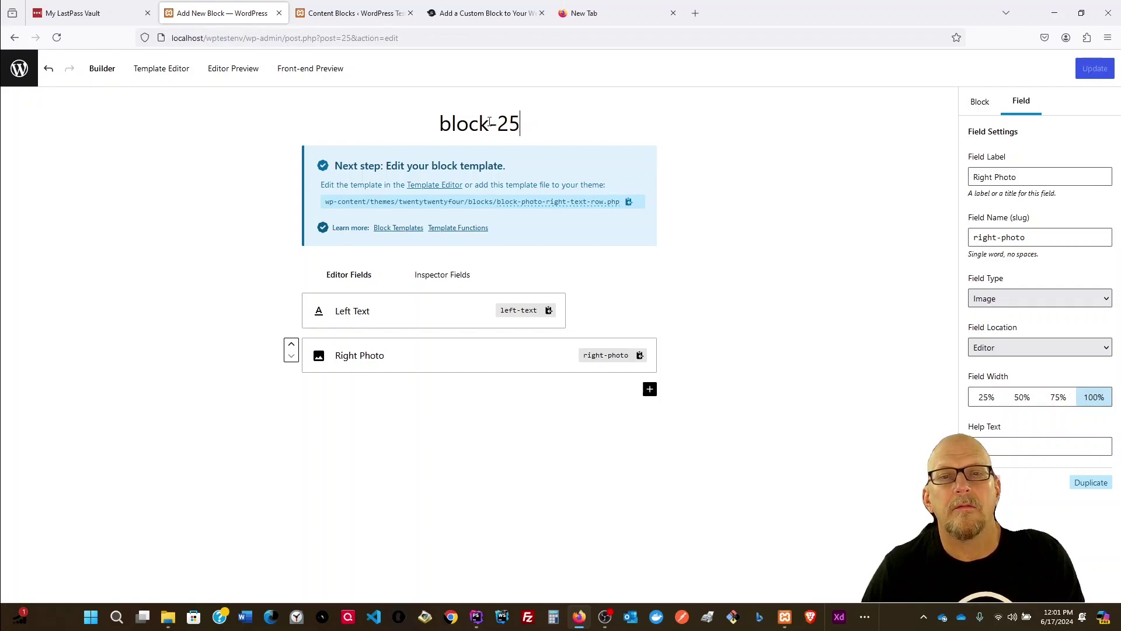
# Step: Retitle block-25 as 'Left Text Photo Row' and select the misspelled slug for correction
pyautogui.moveTo(521, 123); pyautogui.dragTo(364, 119)
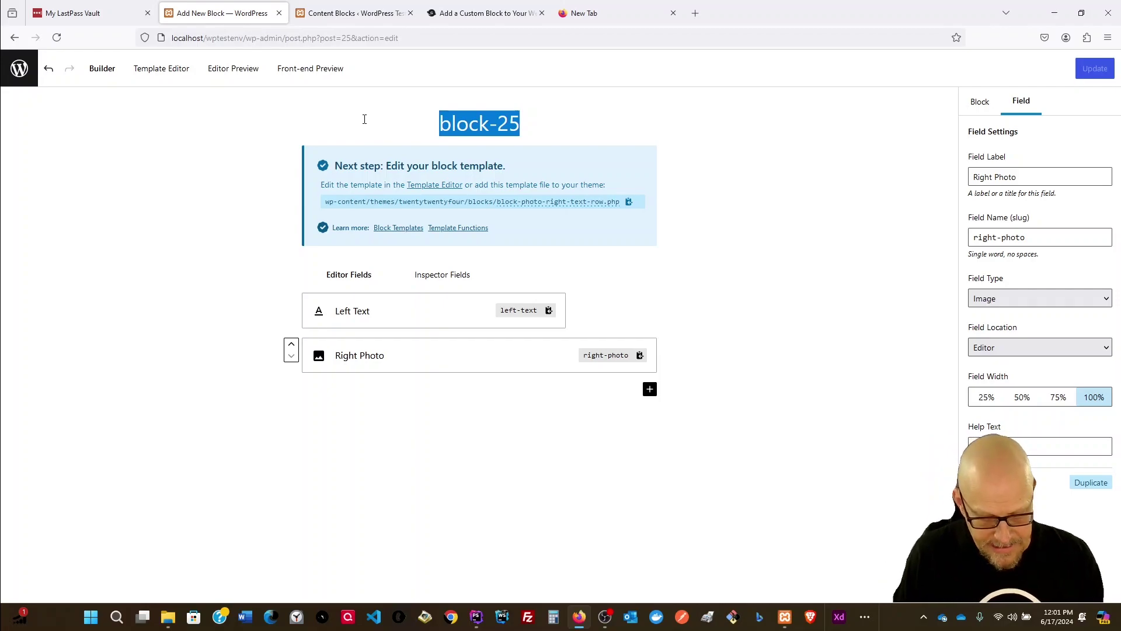
pyautogui.write('PHoto')
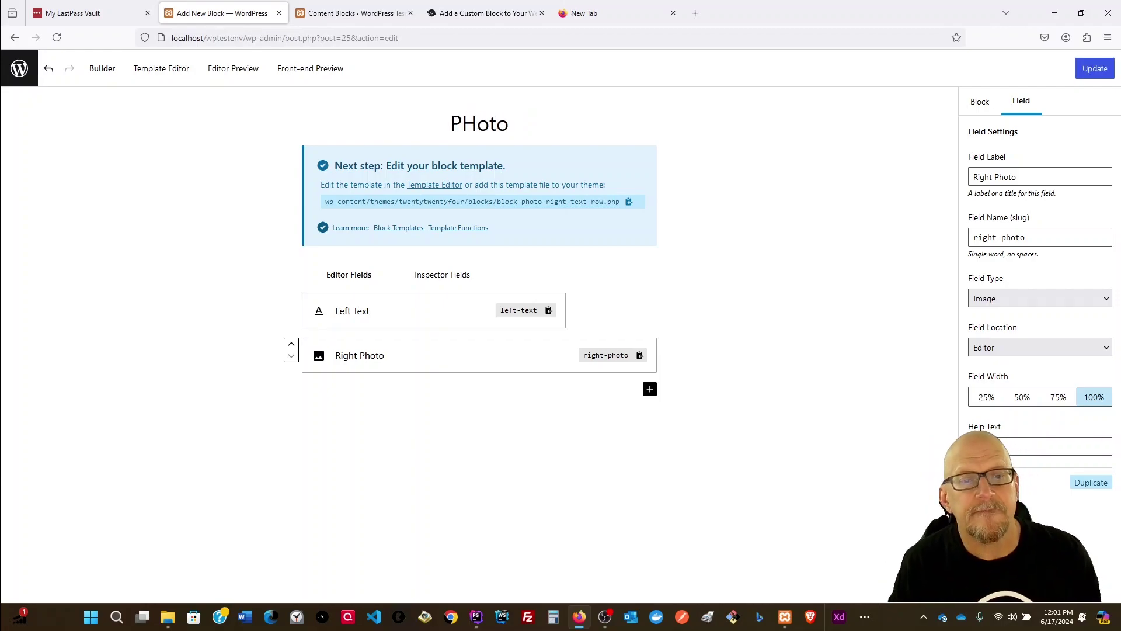
pyautogui.press('BackSpace')
pyautogui.press('BackSpace')
pyautogui.press('BackSpace')
pyautogui.press('BackSpace')
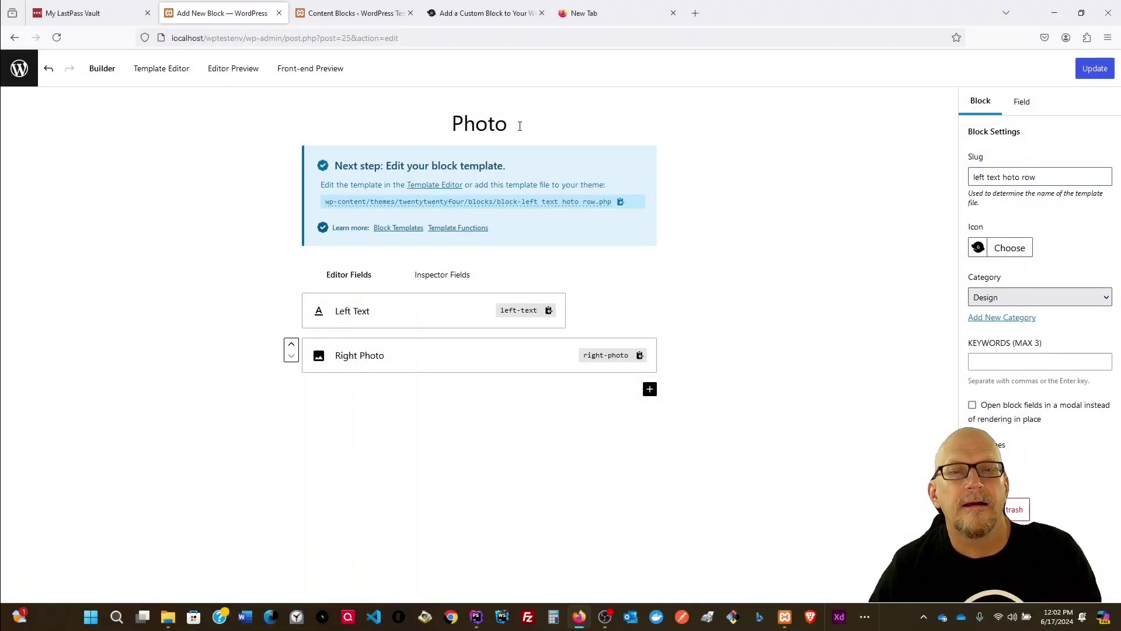
pyautogui.press('BackSpace')
pyautogui.press('BackSpace')
pyautogui.press('BackSpace')
pyautogui.press('BackSpace')
pyautogui.press('BackSpace')
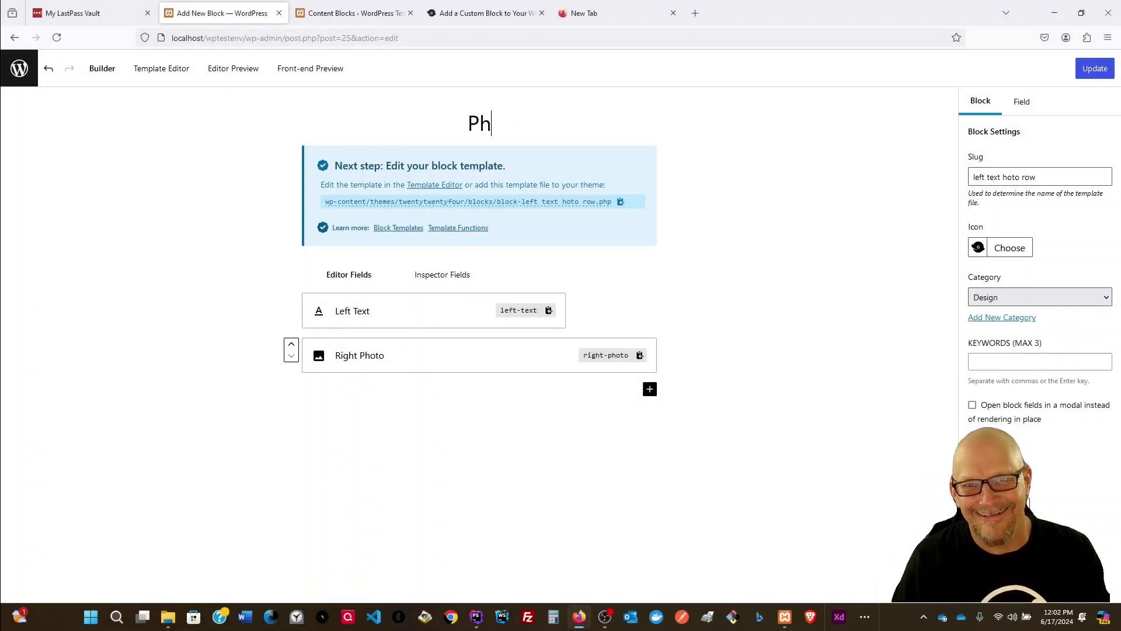
pyautogui.write('Le')
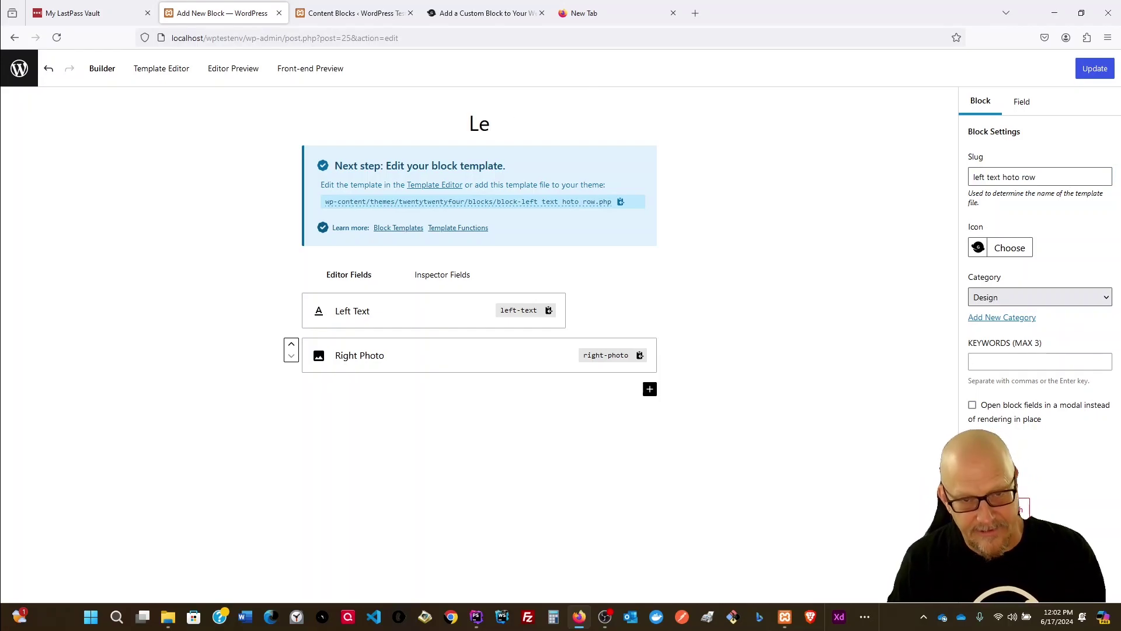
pyautogui.write('ft ')
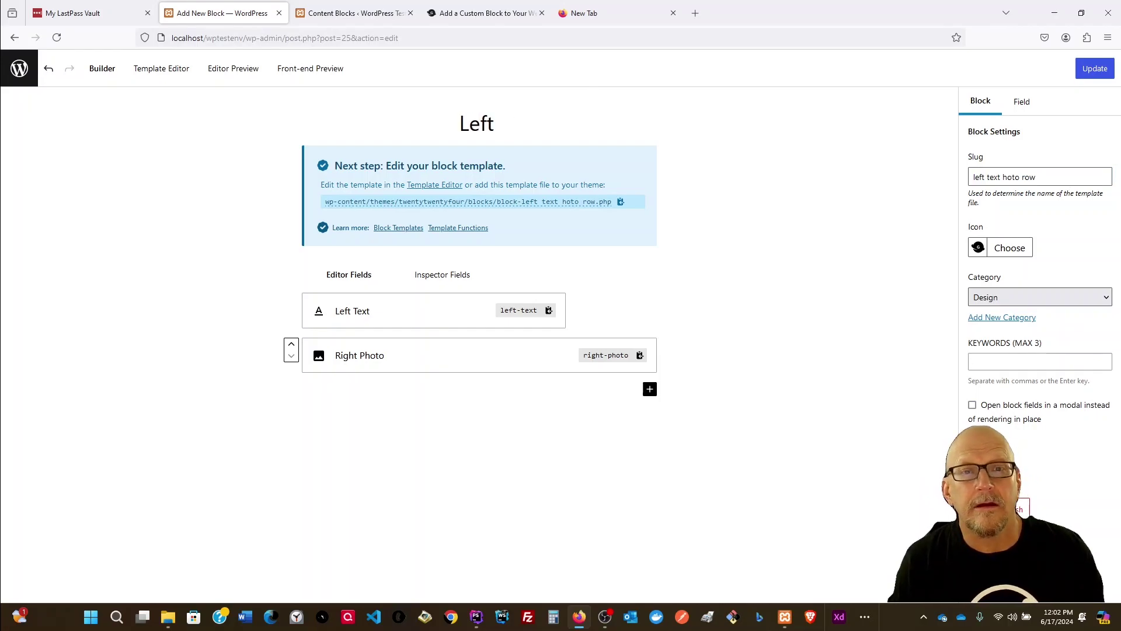
pyautogui.write('Te')
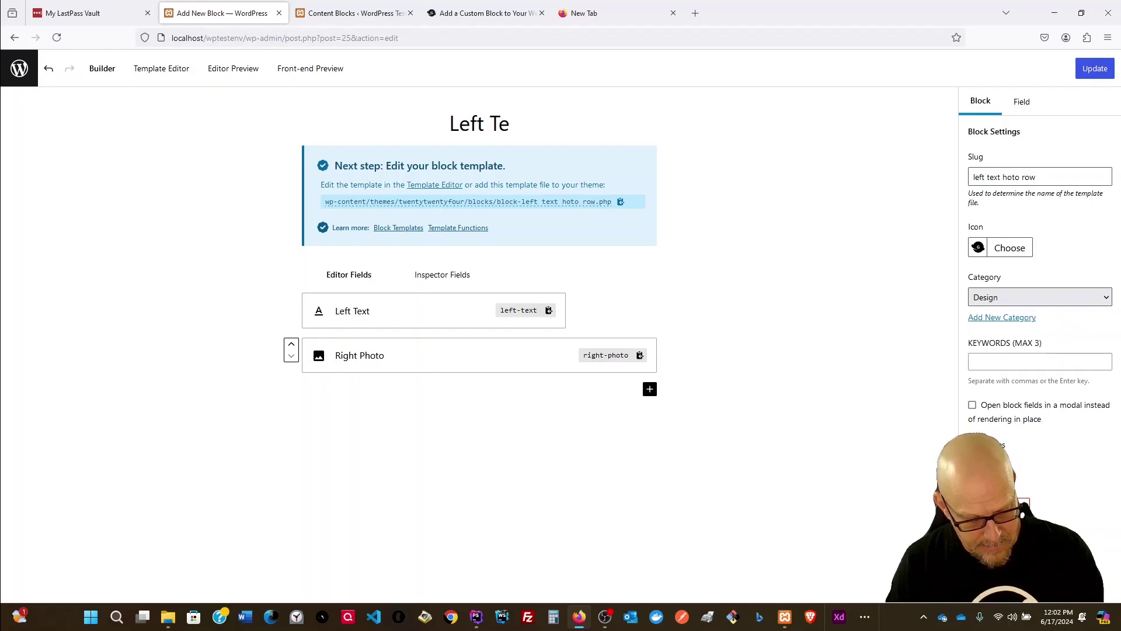
pyautogui.write('xt Photo')
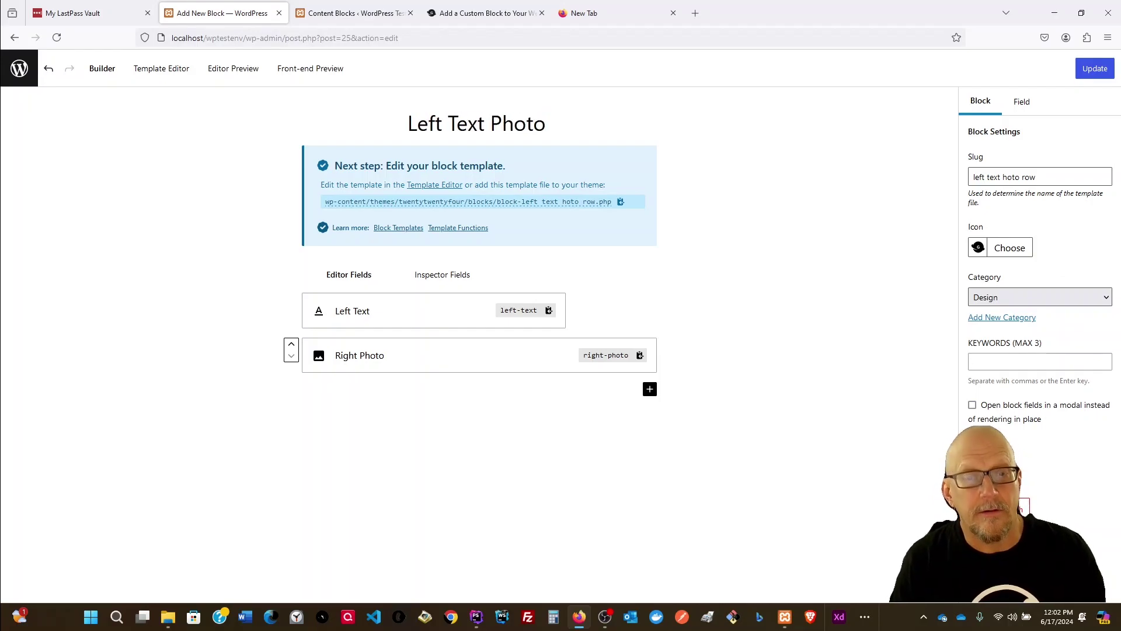
pyautogui.write(' Row')
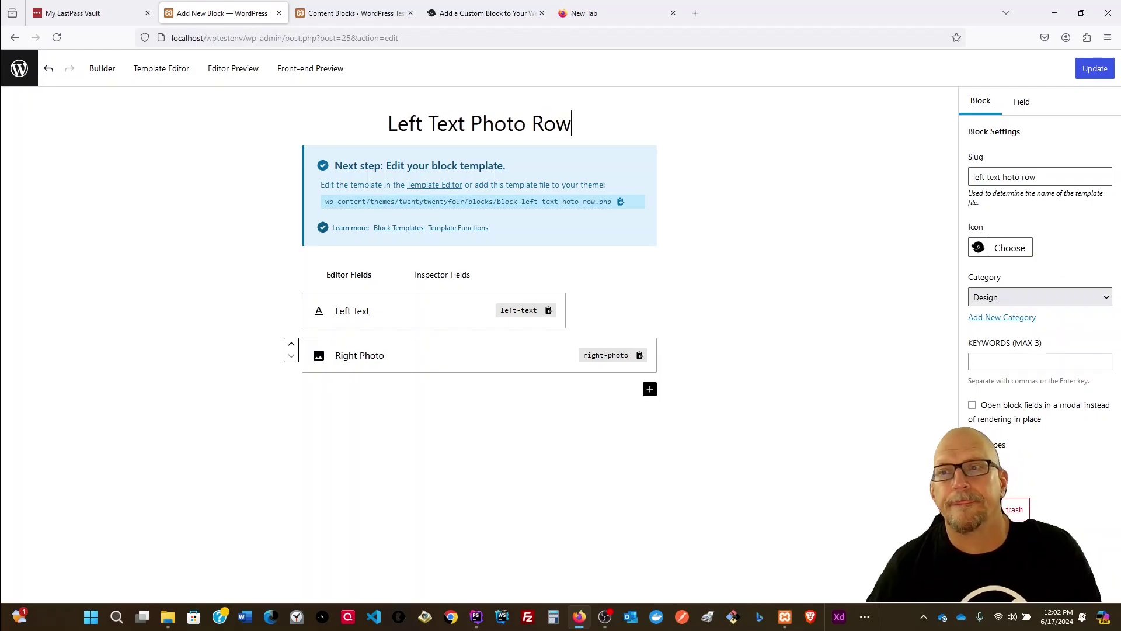
pyautogui.click(1034, 177)
pyautogui.moveTo(1056, 177); pyautogui.dragTo(911, 186)
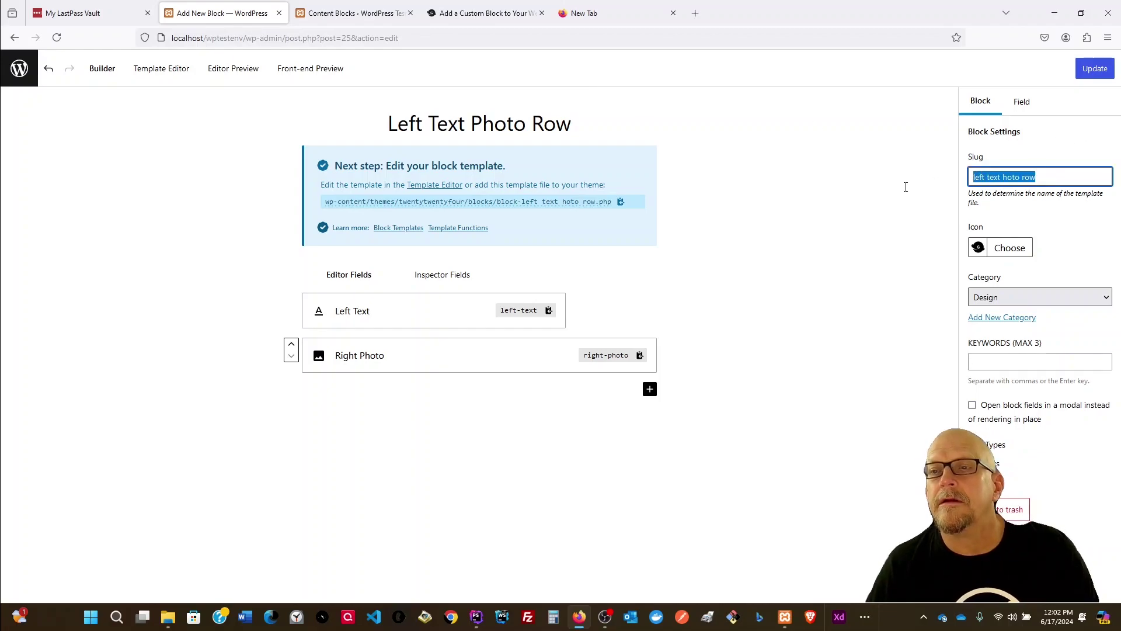
# Step: Set the block slug to left-text-photo-row, replacing its spaces with hyphens
pyautogui.press('BackSpace')
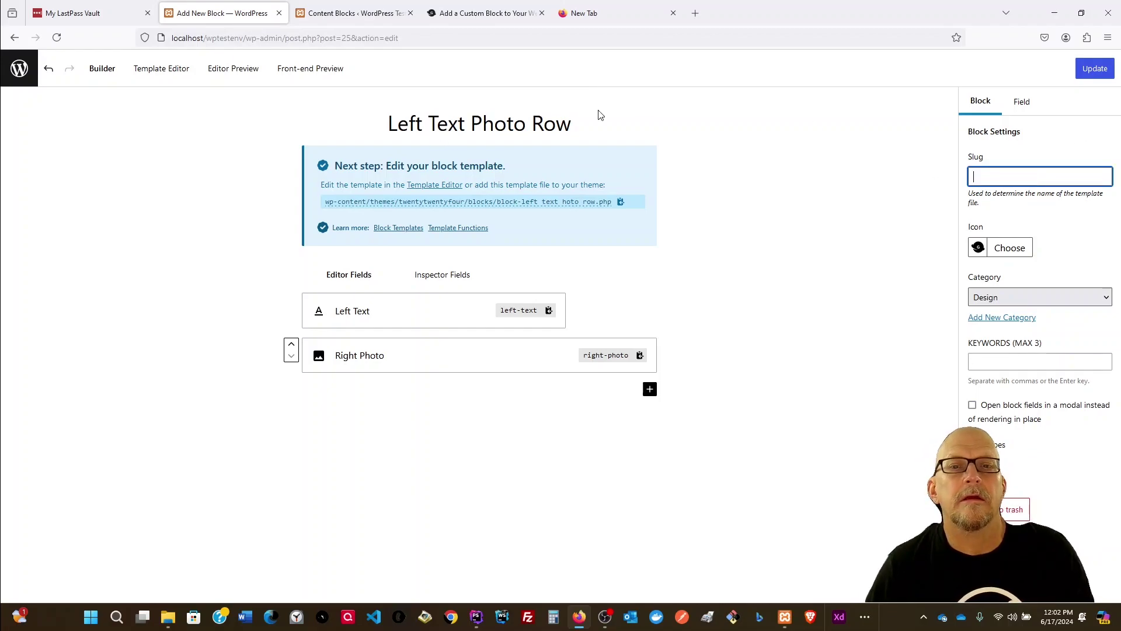
pyautogui.moveTo(573, 122); pyautogui.dragTo(372, 123)
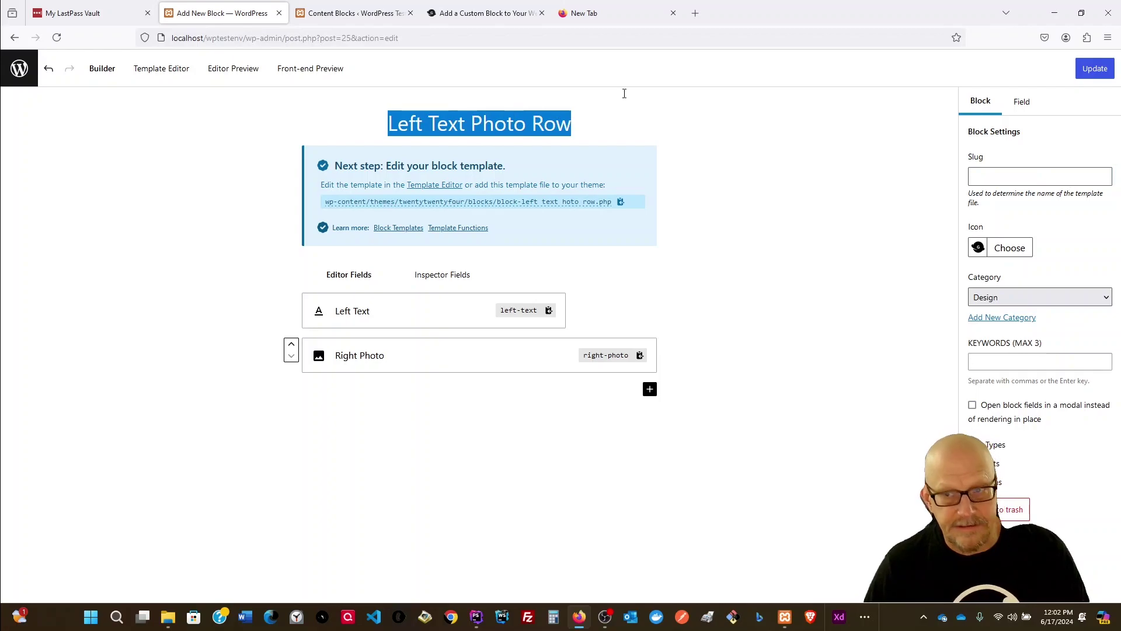
pyautogui.click(988, 174)
pyautogui.write('left text photo row')
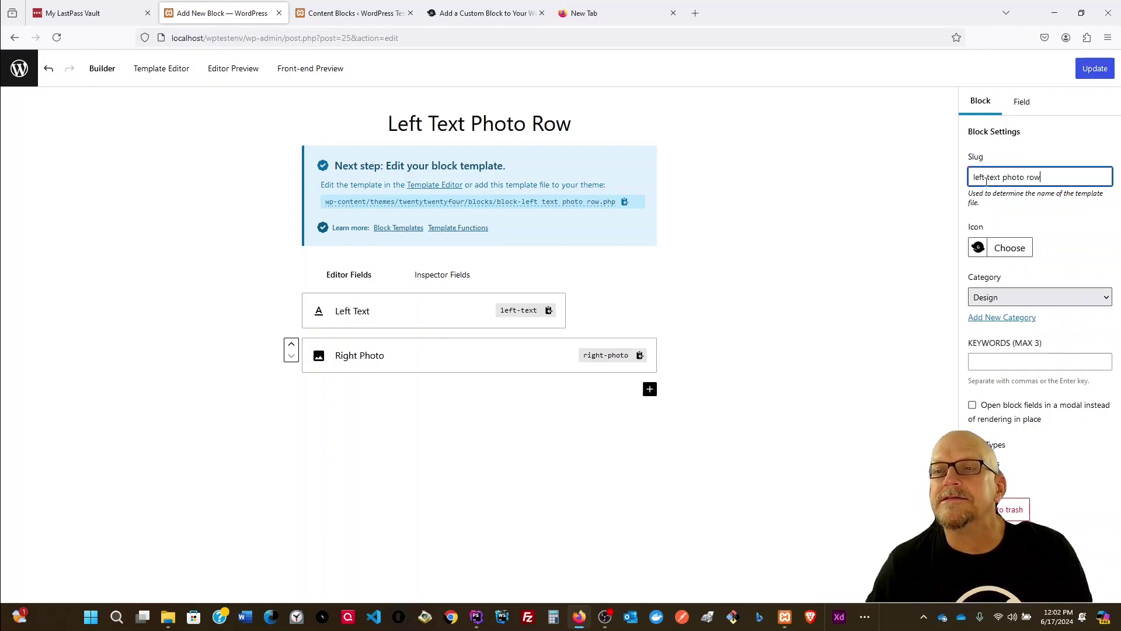
pyautogui.press('BackSpace')
pyautogui.write('-')
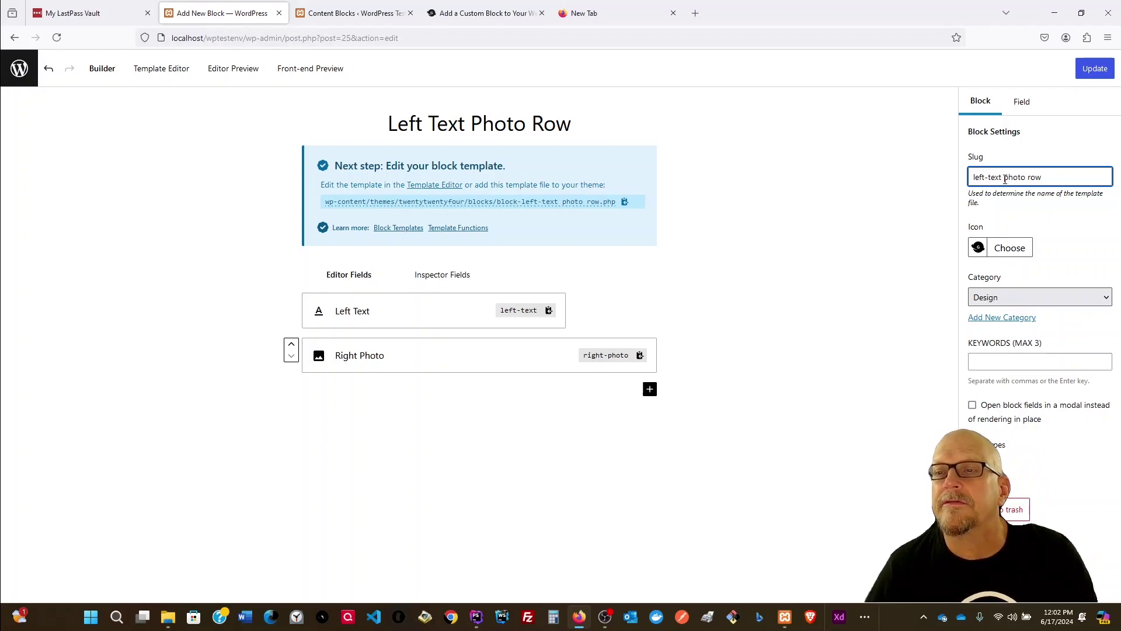
pyautogui.press('BackSpace')
pyautogui.write('-')
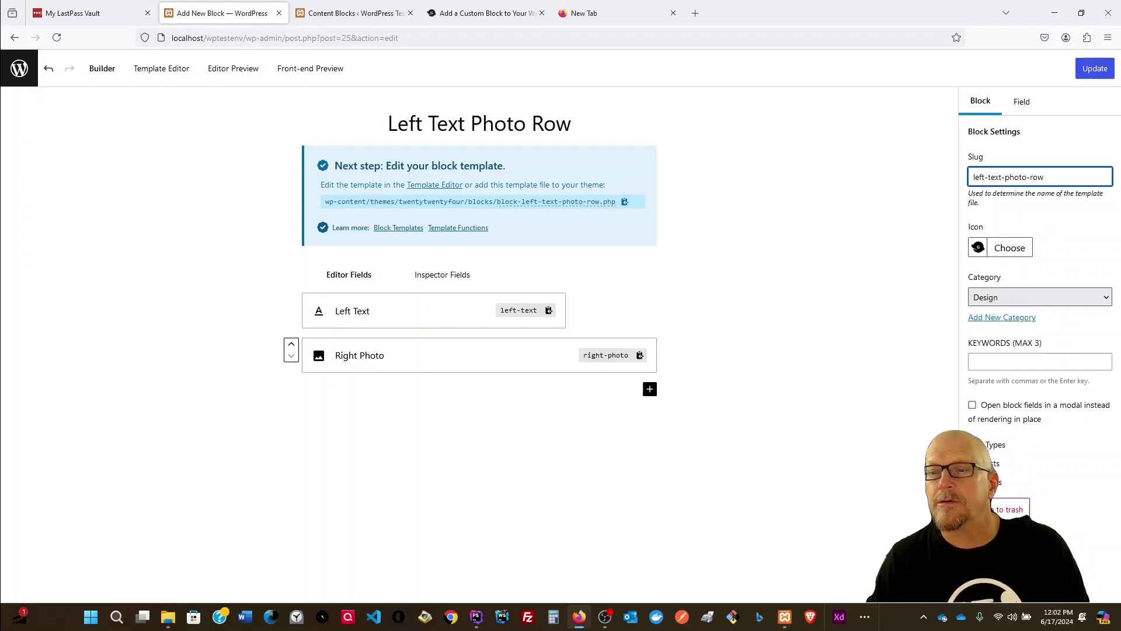
# Step: Update the block and reload the Content Blocks list to confirm the rename
pyautogui.click(1094, 69)
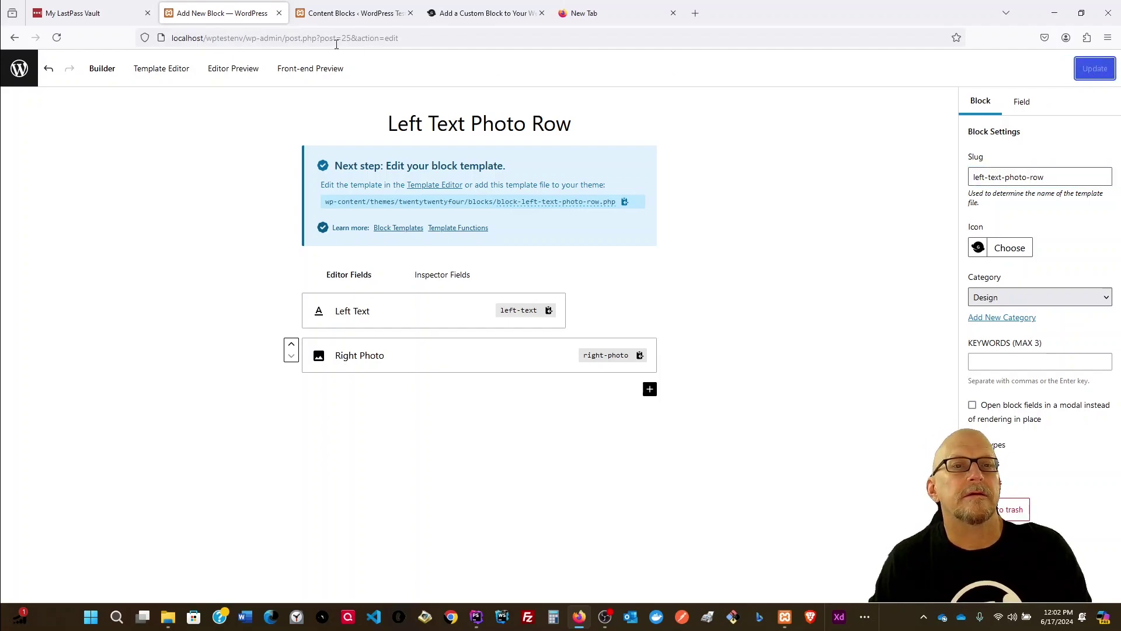
pyautogui.click(349, 13)
pyautogui.click(56, 38)
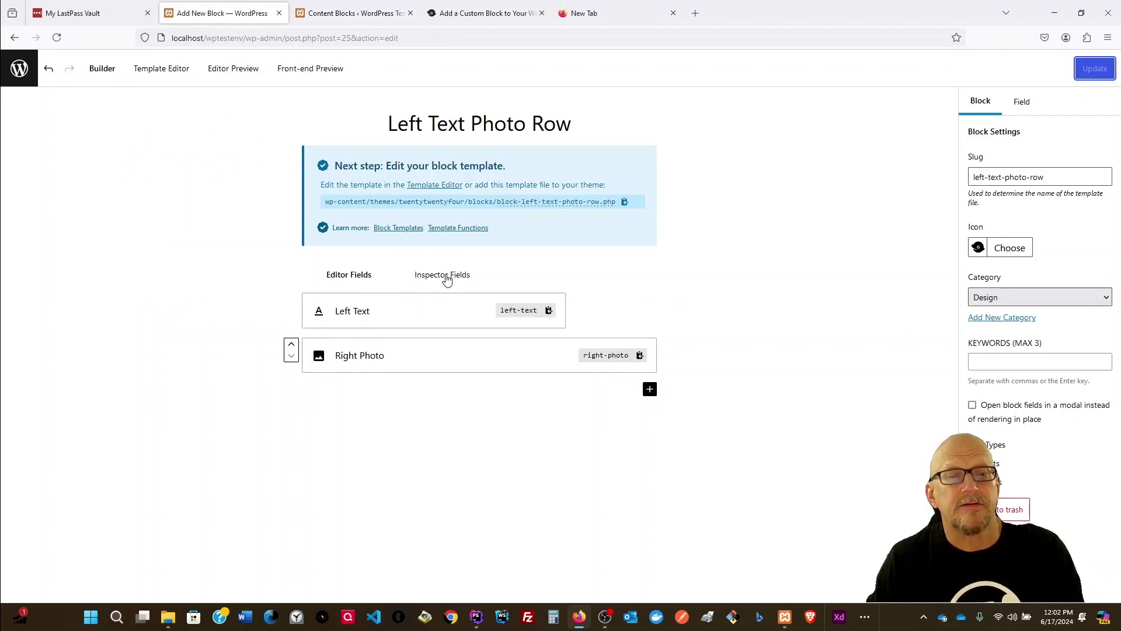
pyautogui.click(442, 275)
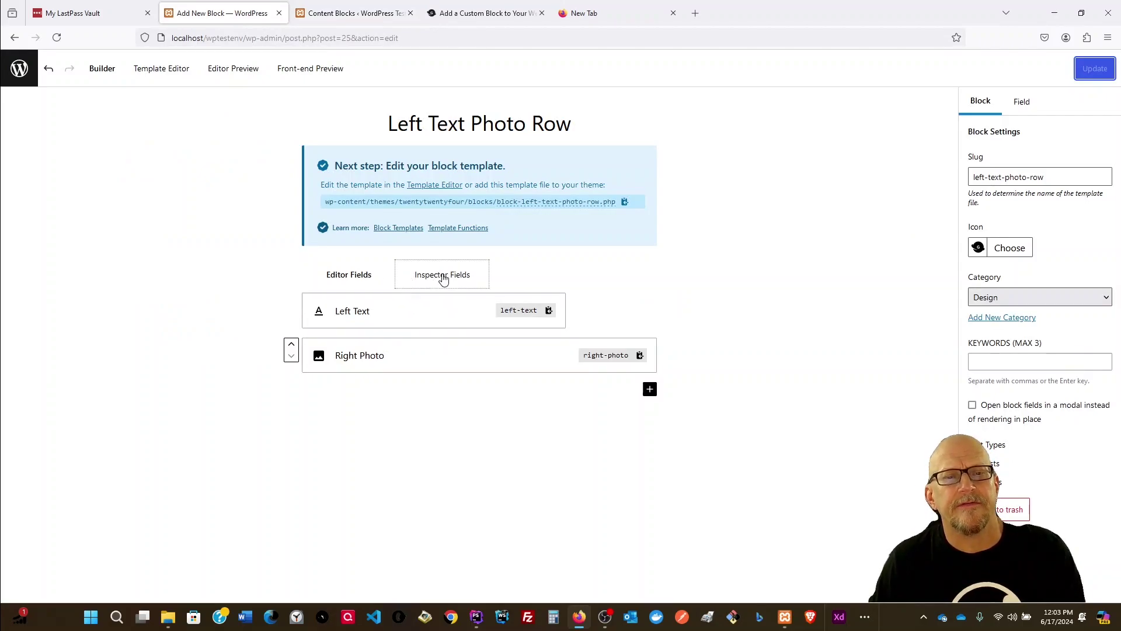
pyautogui.click(341, 279)
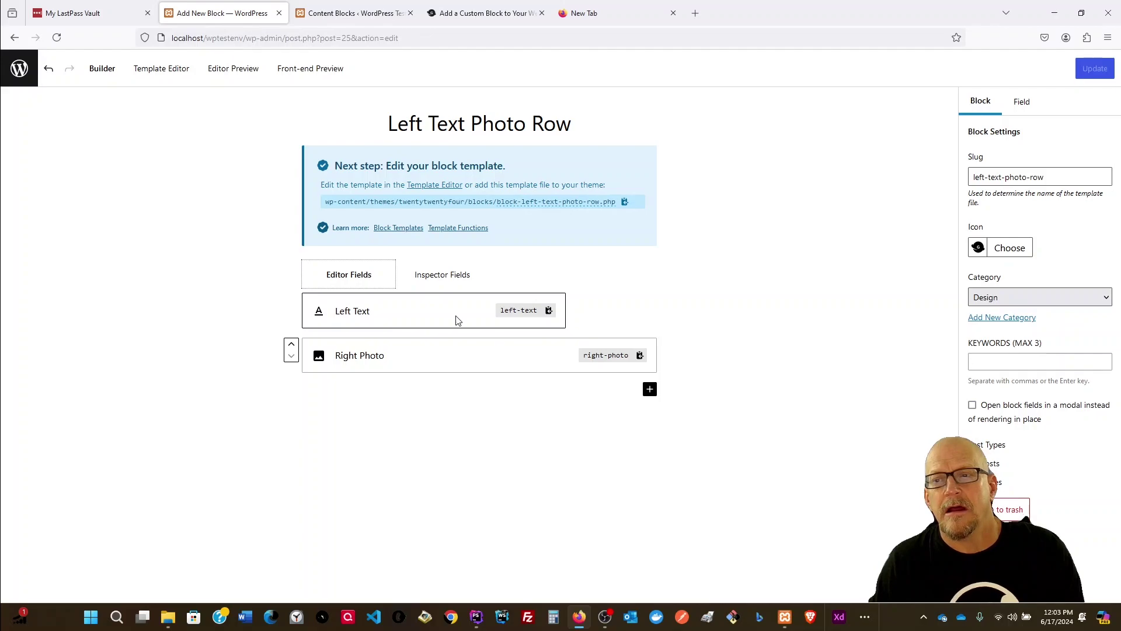
# Step: Change the Field Location of Left Text and Right Photo to Inspector
pyautogui.click(422, 319)
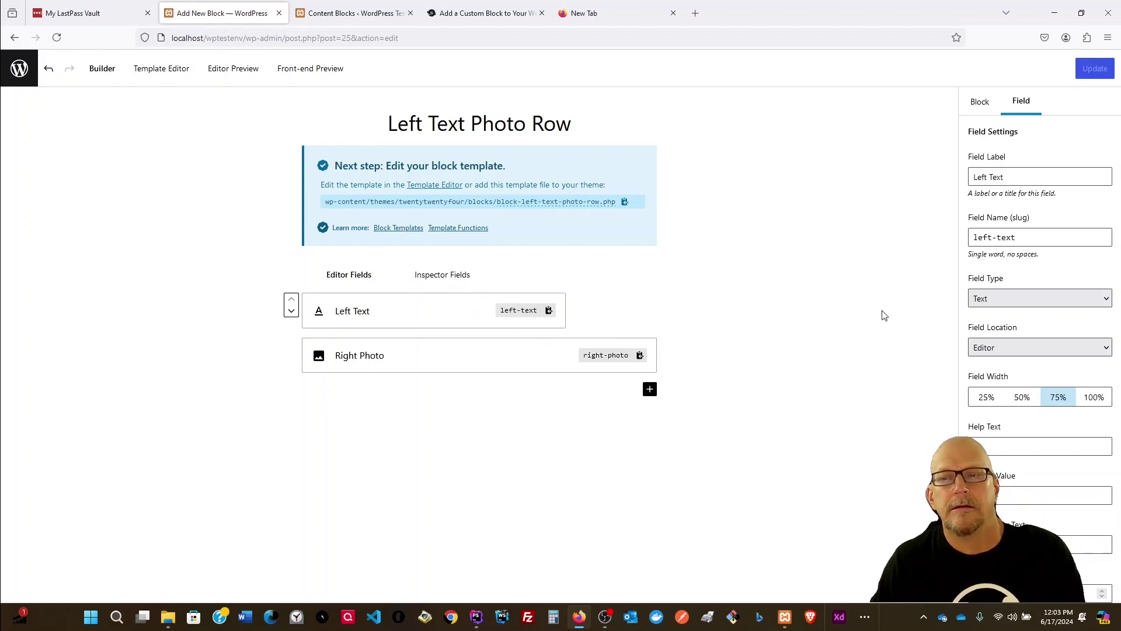
pyautogui.click(1023, 347)
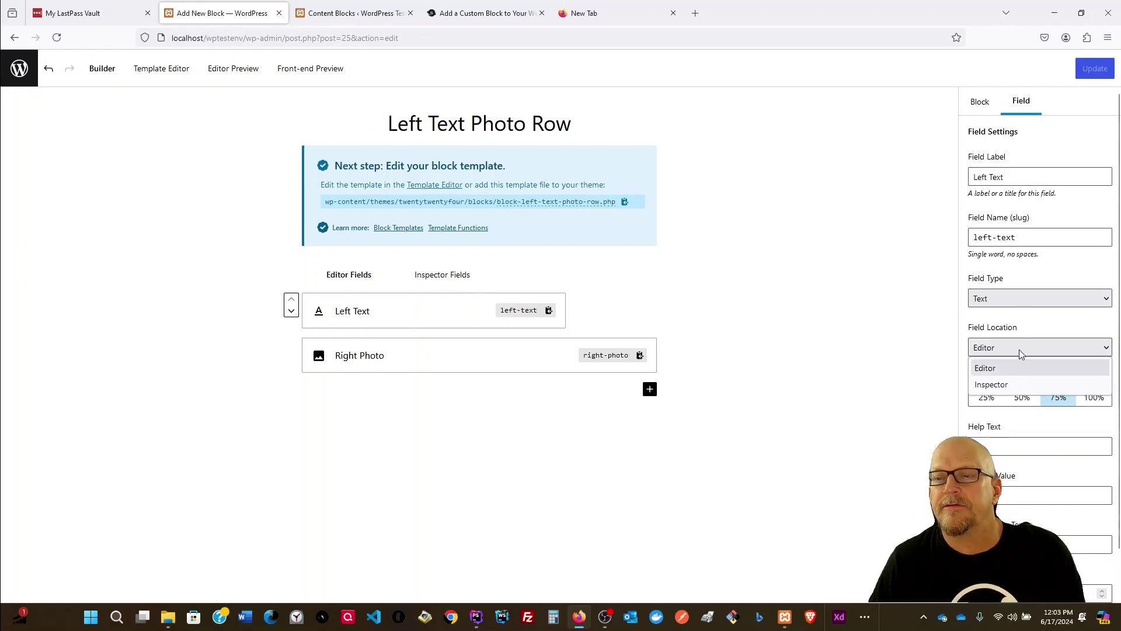
pyautogui.click(991, 384)
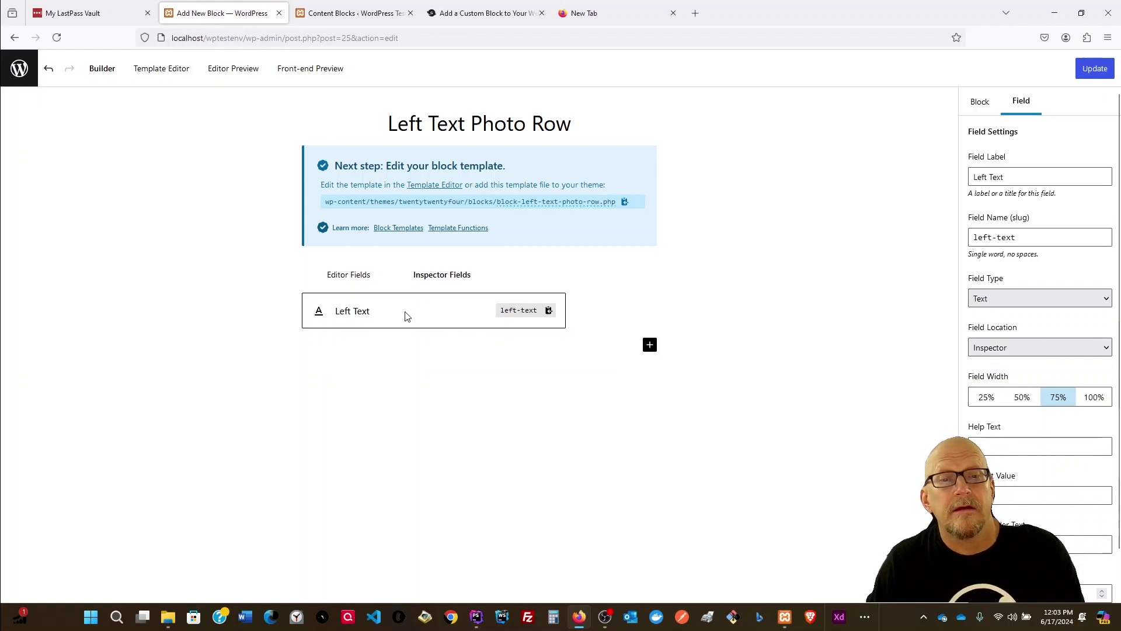
pyautogui.click(341, 275)
pyautogui.click(432, 314)
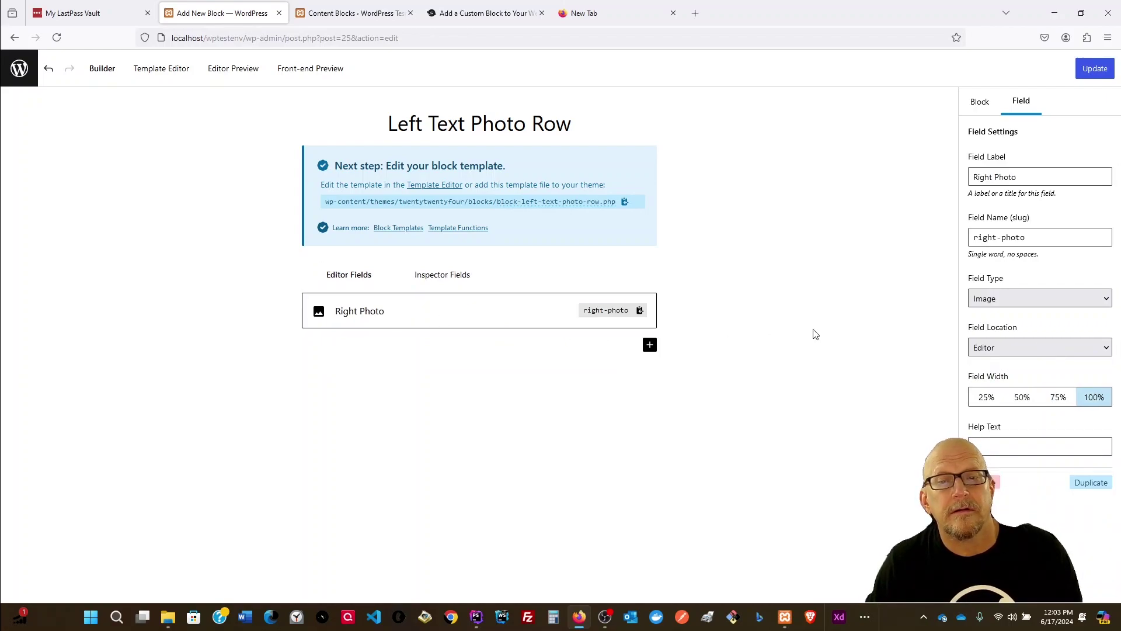
pyautogui.click(1046, 348)
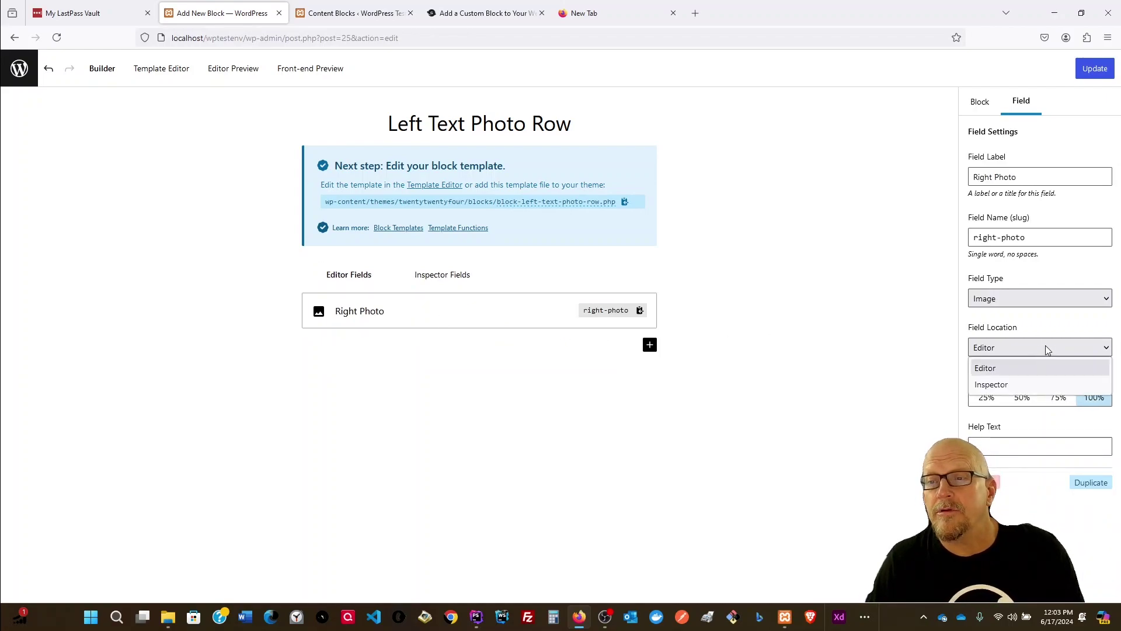
pyautogui.click(1021, 387)
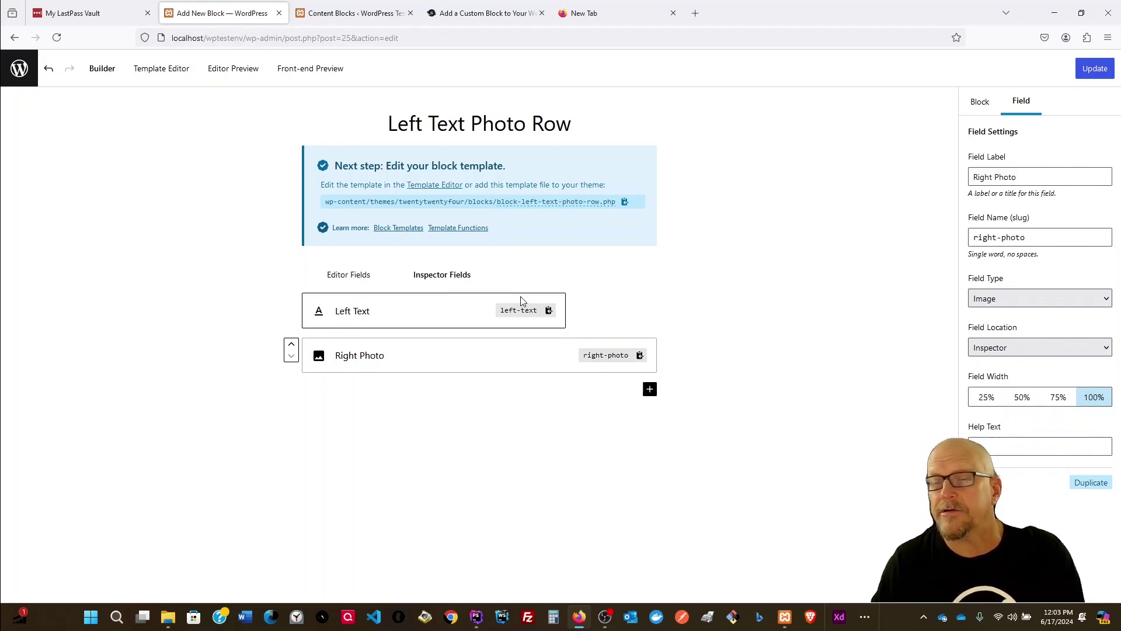
pyautogui.click(153, 71)
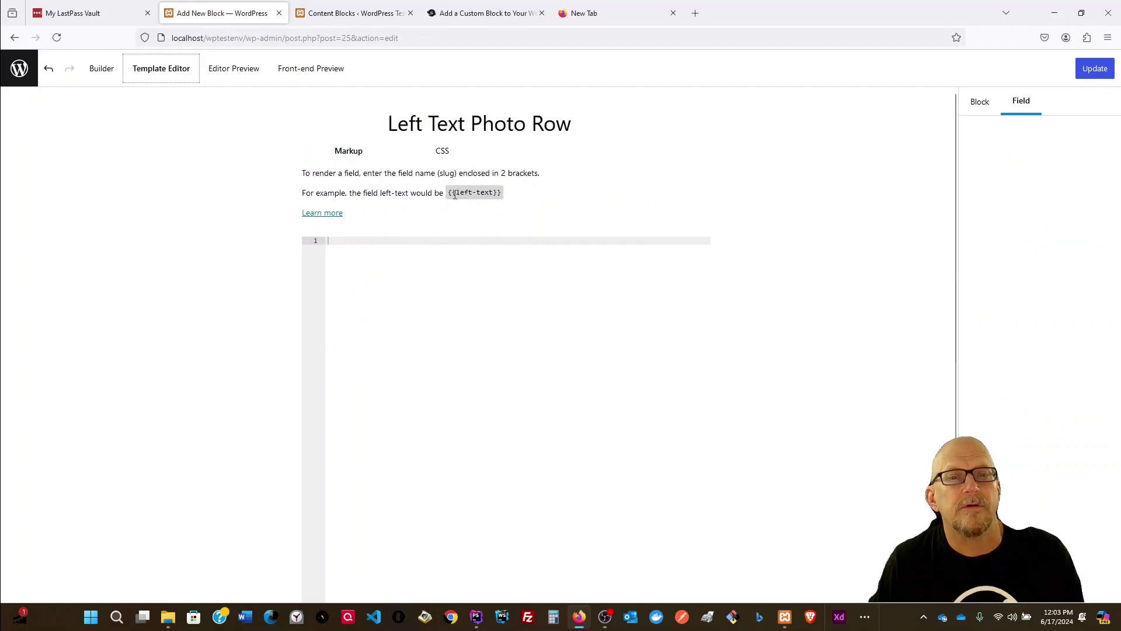
# Step: Begin the markup template with a <div class=""> wrapper split across lines
pyautogui.click(425, 239)
pyautogui.write('<div s')
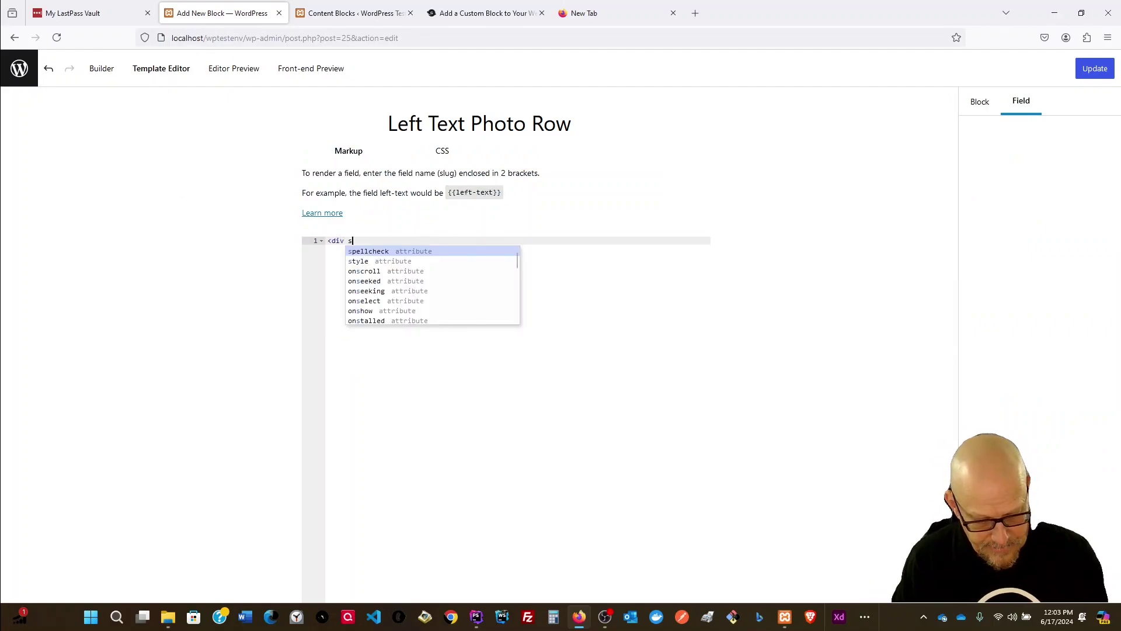
pyautogui.write('las')
pyautogui.press('BackSpace')
pyautogui.press('BackSpace')
pyautogui.press('BackSpace')
pyautogui.write('cl')
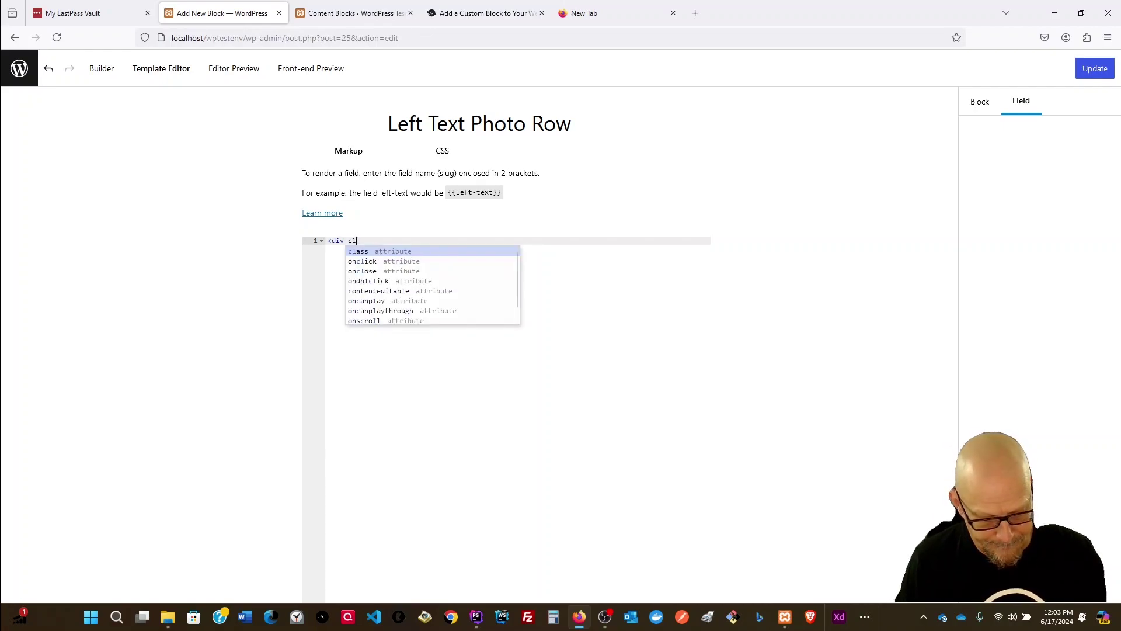
pyautogui.write('ass=""></div>')
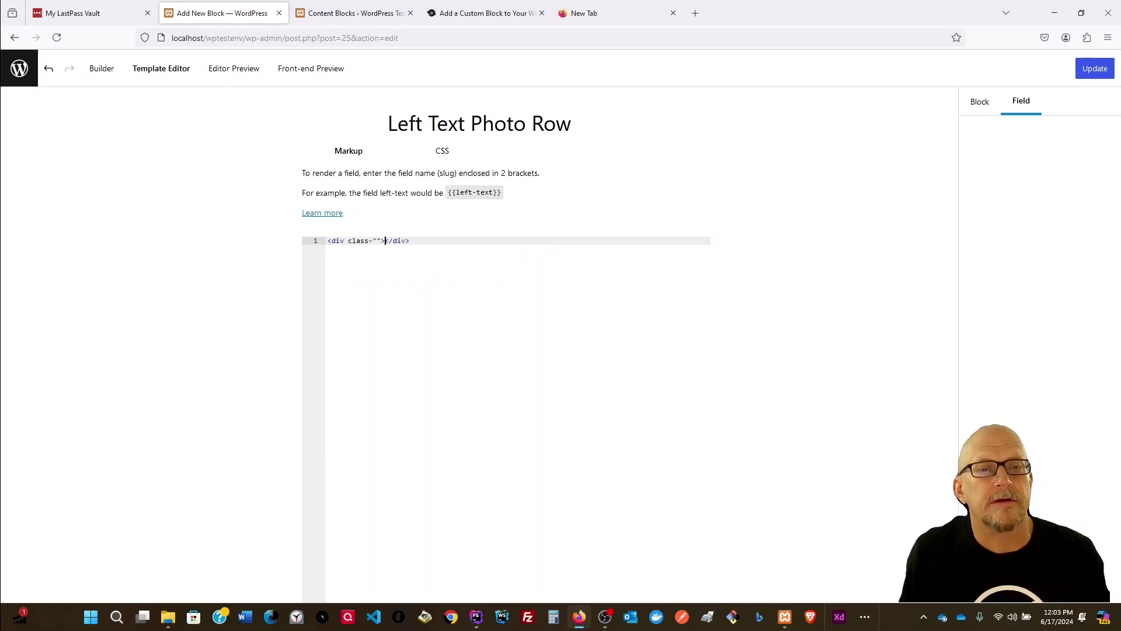
pyautogui.press('Return')
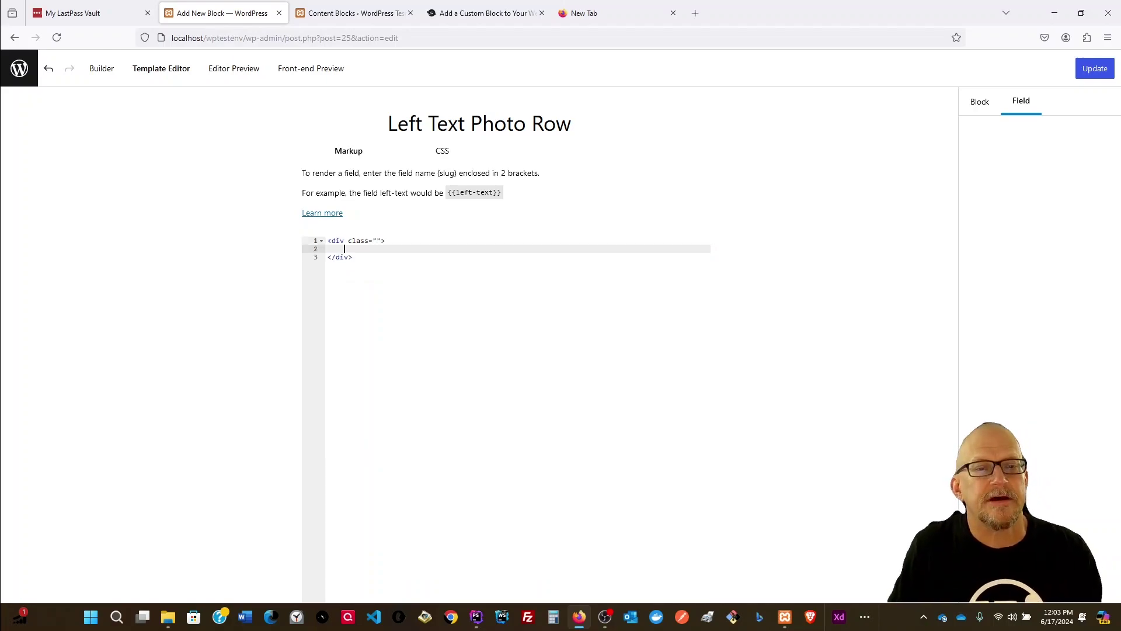
# Step: Name the wrapper class left-text-row, fixing the typo, and copy the class name
pyautogui.click(377, 242)
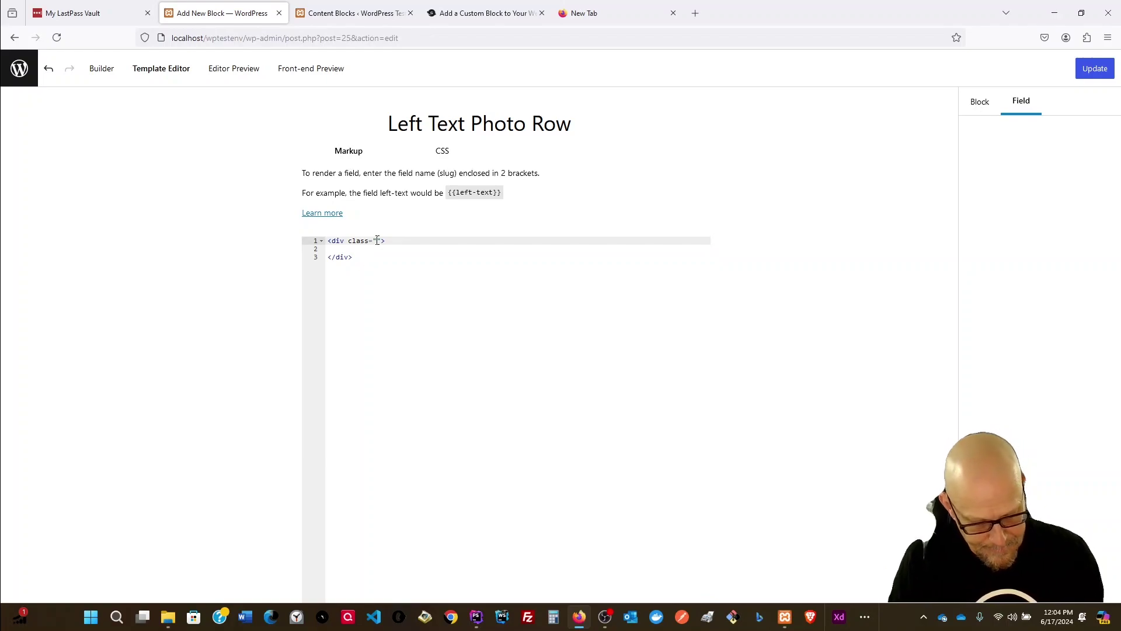
pyautogui.write('te')
pyautogui.write('ft-te')
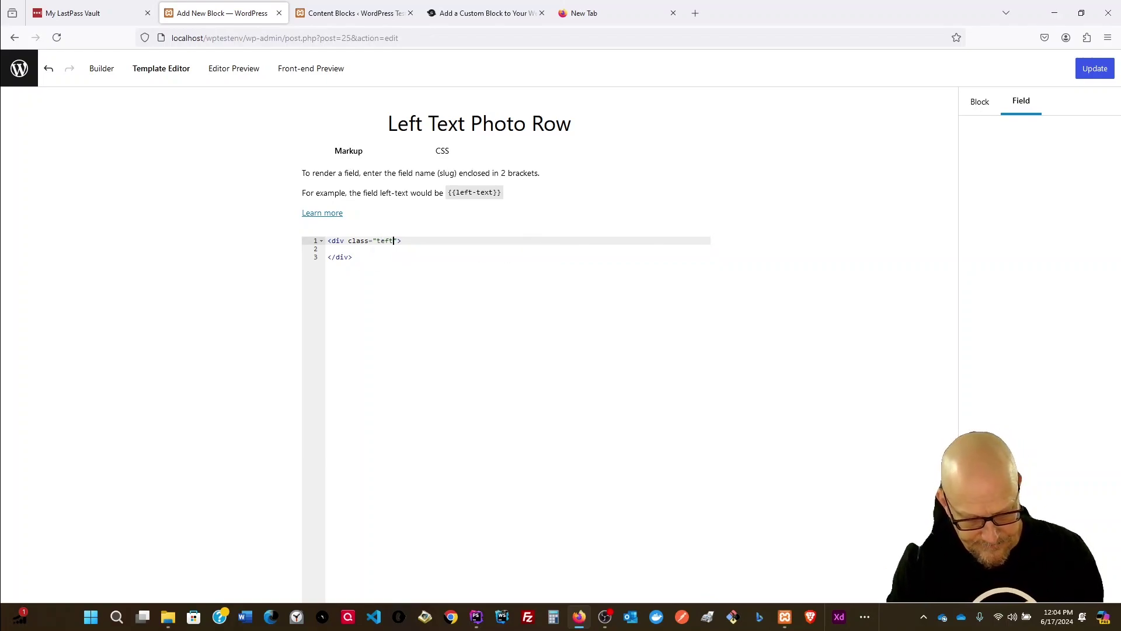
pyautogui.write('xt-row')
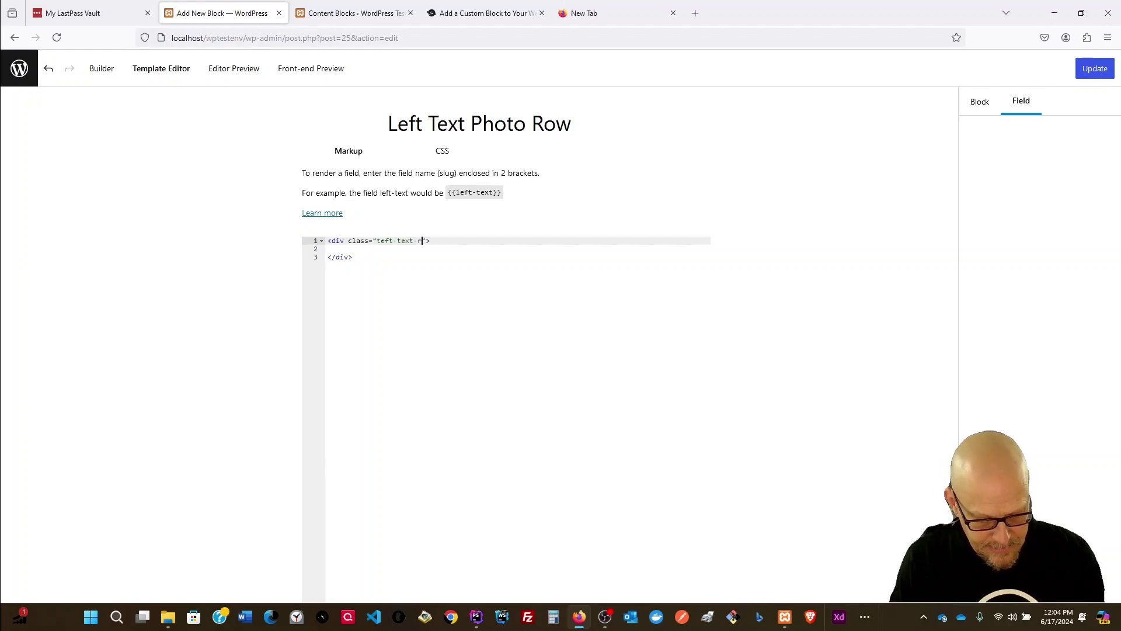
pyautogui.click(380, 240)
pyautogui.press('BackSpace')
pyautogui.write('l')
pyautogui.press('BackSpace')
pyautogui.write('l')
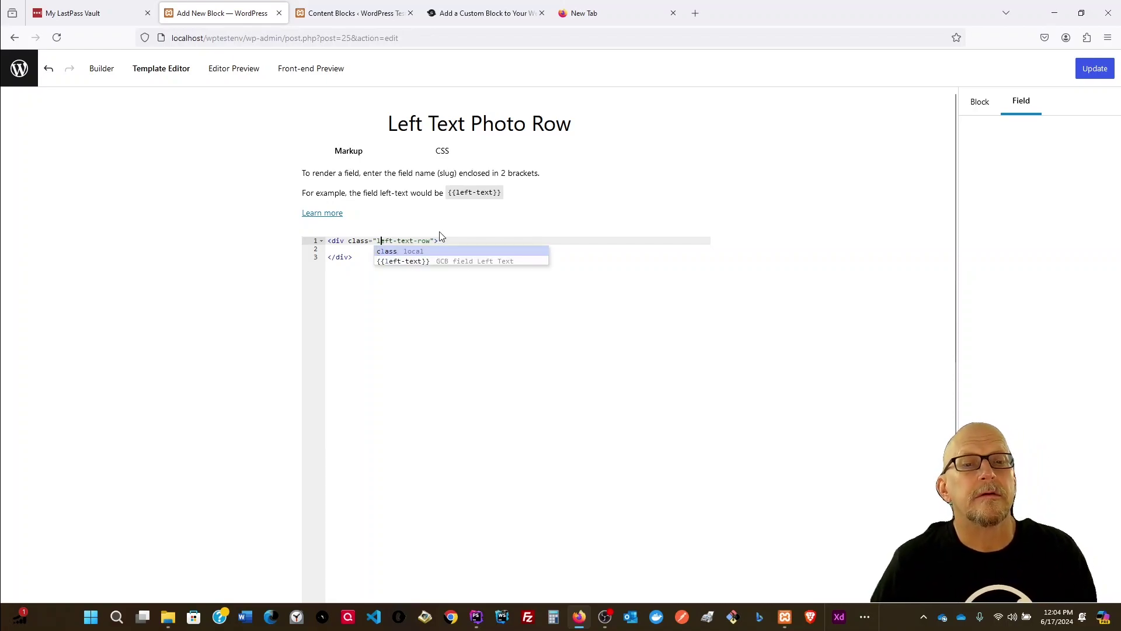
pyautogui.press('Escape')
pyautogui.moveTo(430, 242); pyautogui.dragTo(377, 240)
pyautogui.hotkey('ctrl', 'c')
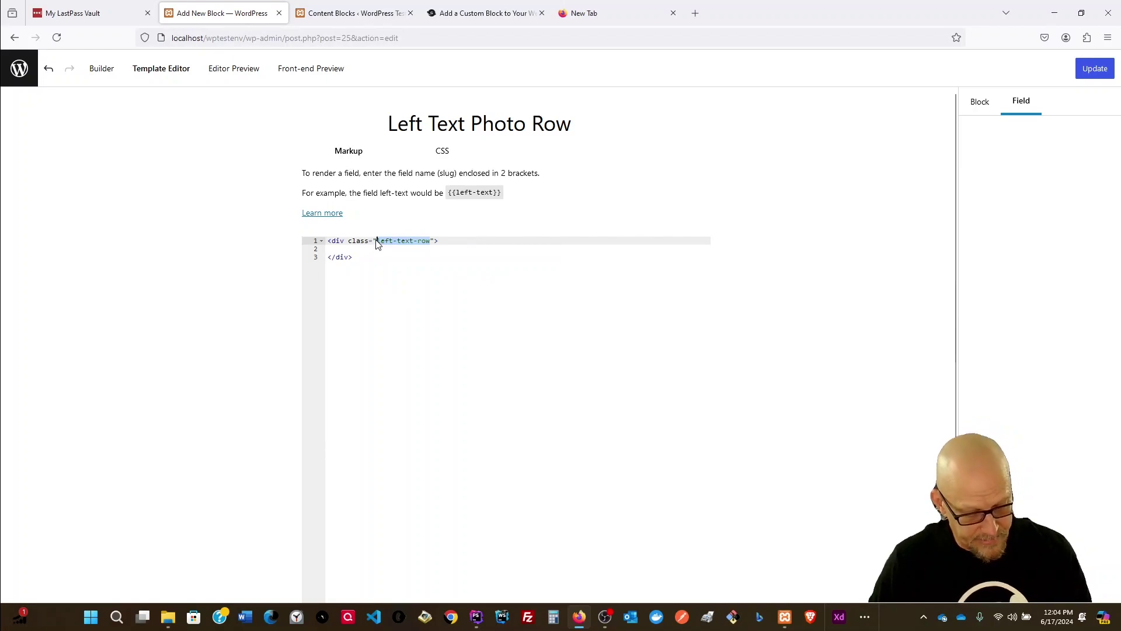
pyautogui.click(446, 151)
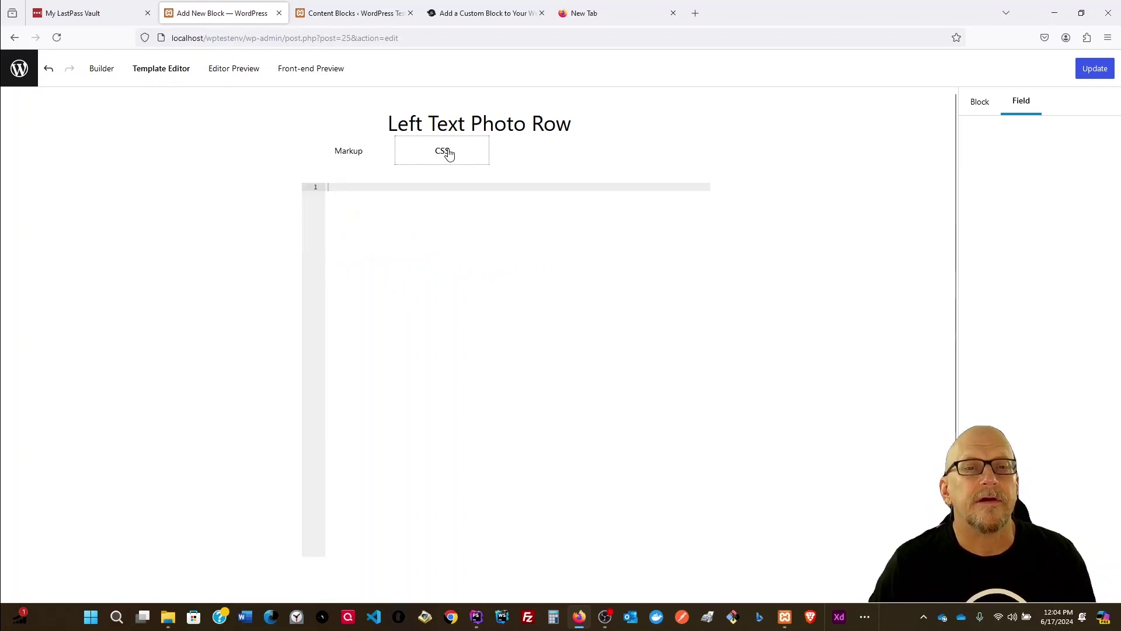
# Step: Write a .left-text-row rule with display:flex in the block's CSS using the pasted class name
pyautogui.click(361, 189)
pyautogui.write('.')
pyautogui.hotkey('ctrl', 'v')
pyautogui.write('{')
pyautogui.press('Return')
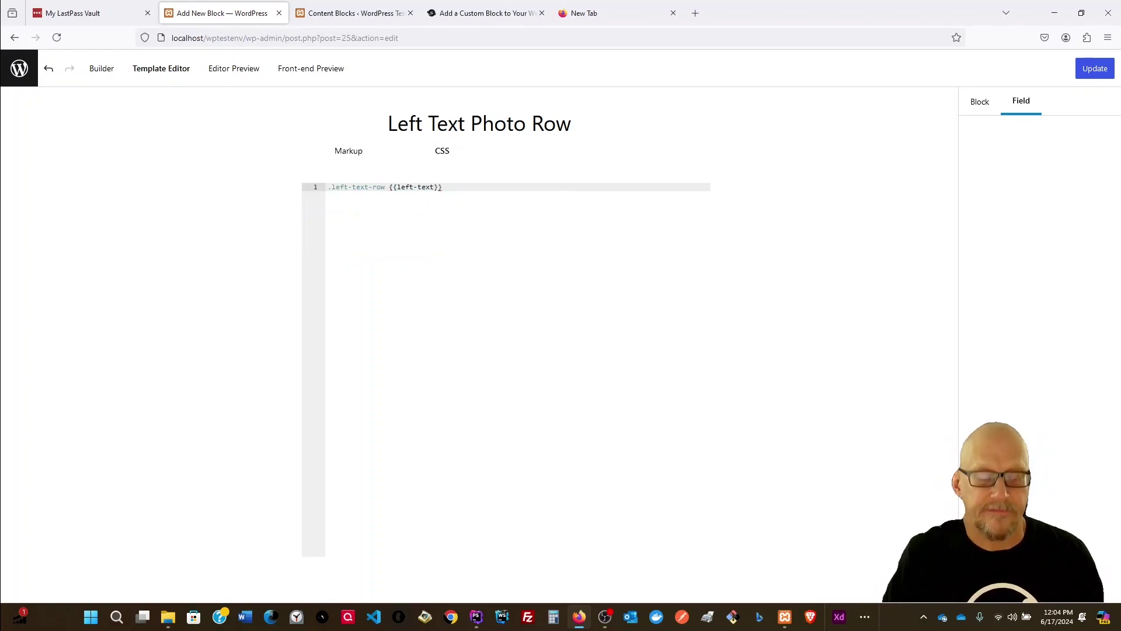
pyautogui.press('BackSpace')
pyautogui.press('BackSpace')
pyautogui.press('BackSpace')
pyautogui.press('BackSpace')
pyautogui.press('BackSpace')
pyautogui.press('BackSpace')
pyautogui.press('BackSpace')
pyautogui.press('BackSpace')
pyautogui.press('BackSpace')
pyautogui.press('BackSpace')
pyautogui.press('BackSpace')
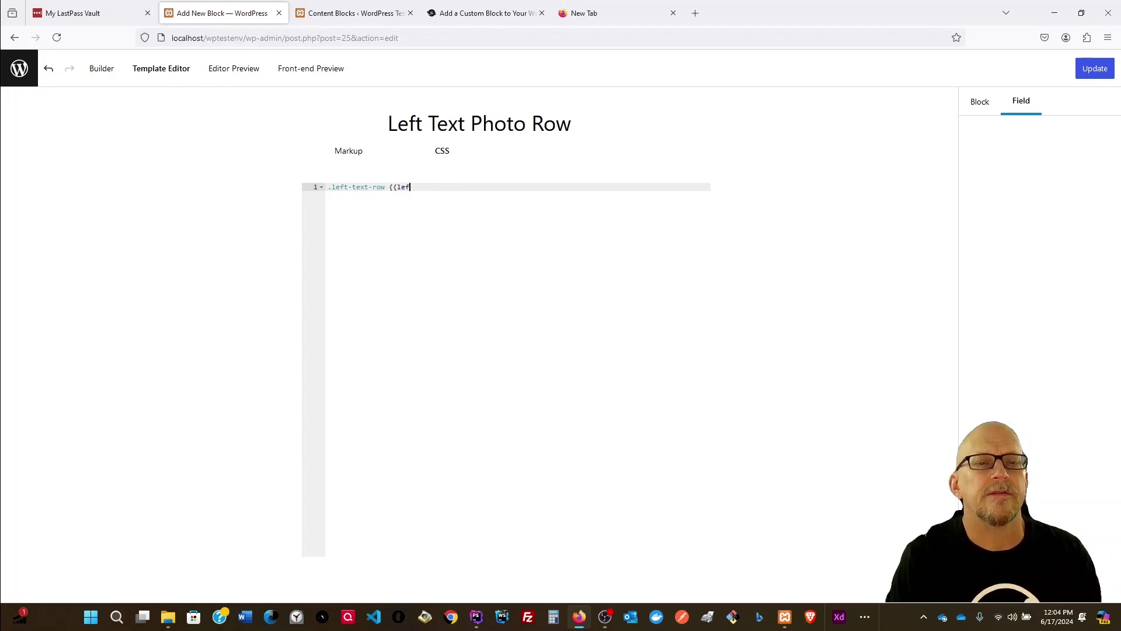
pyautogui.press('BackSpace')
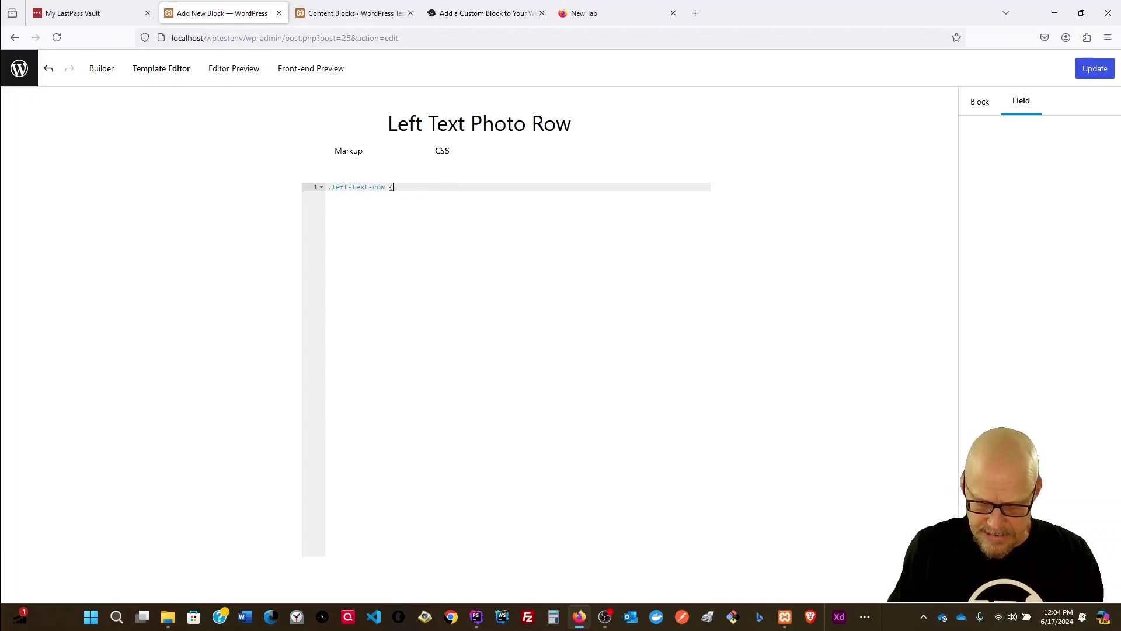
pyautogui.press('Return')
pyautogui.press('Return')
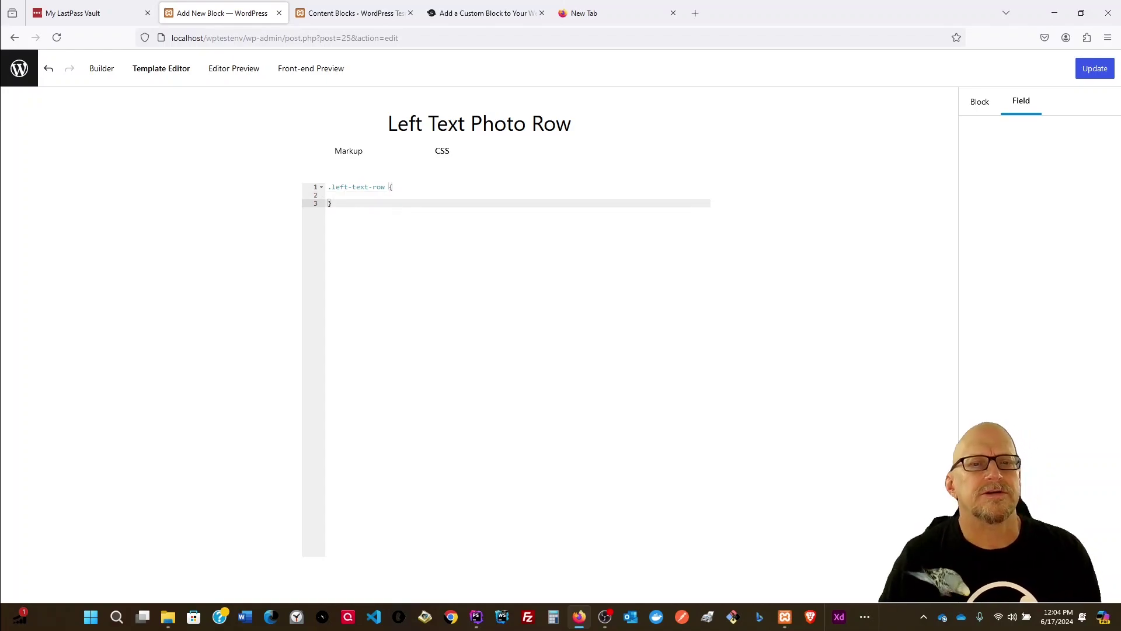
pyautogui.click(369, 196)
pyautogui.write('display')
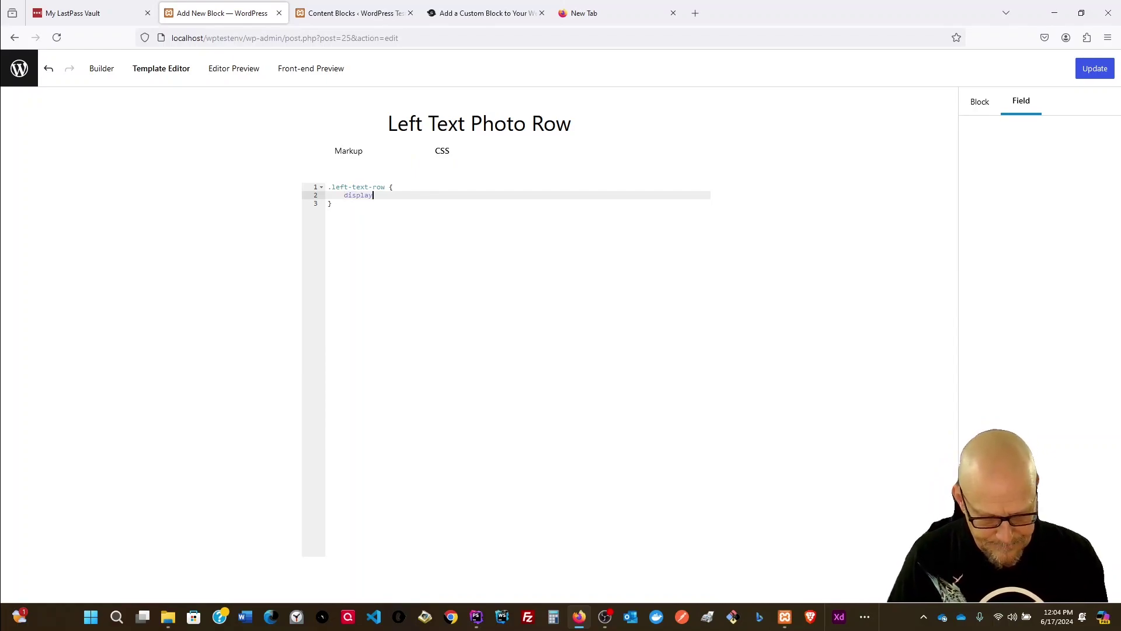
pyautogui.write(':flex;')
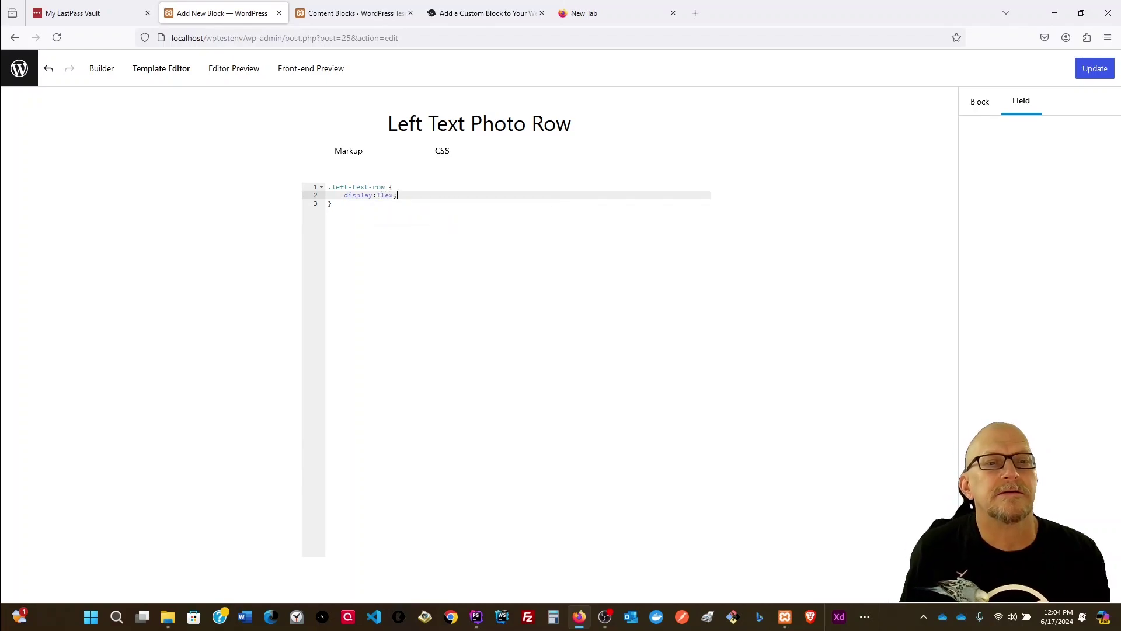
pyautogui.press('Return')
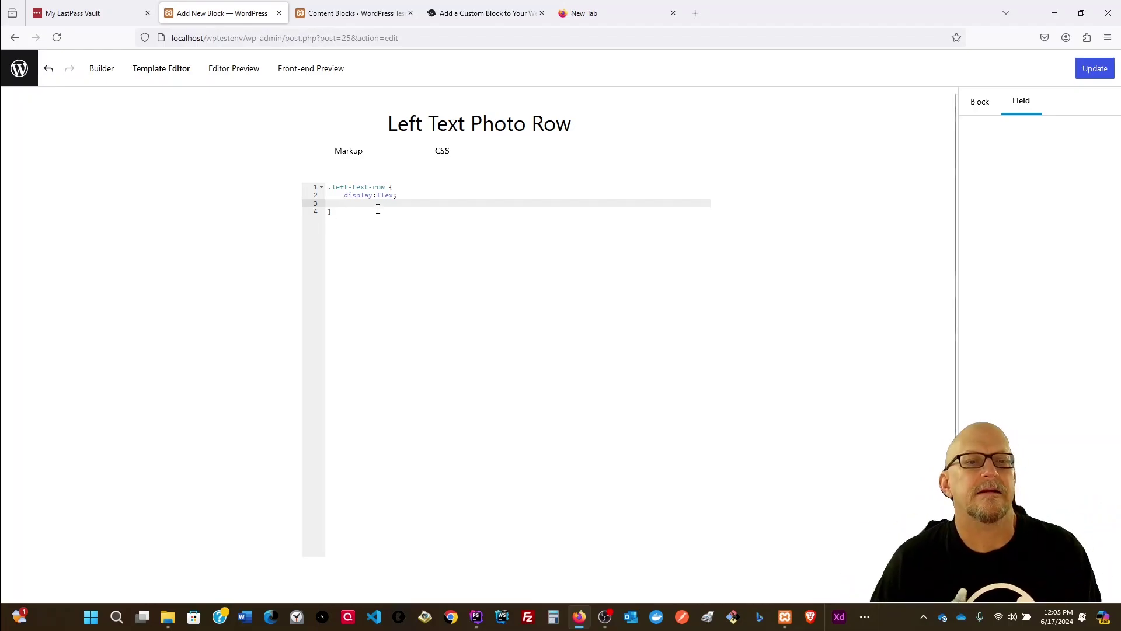
pyautogui.click(607, 17)
# Step: Load raccfl.com and navigate to its Serving Our Community page
pyautogui.click(588, 37)
pyautogui.write('racc')
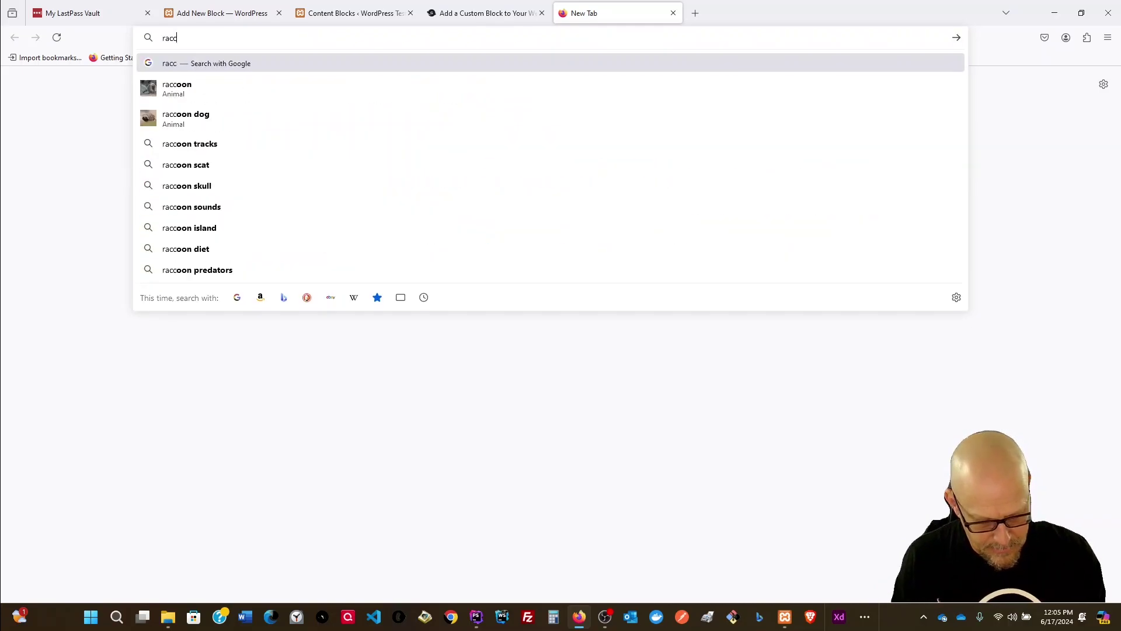
pyautogui.write('fl.com')
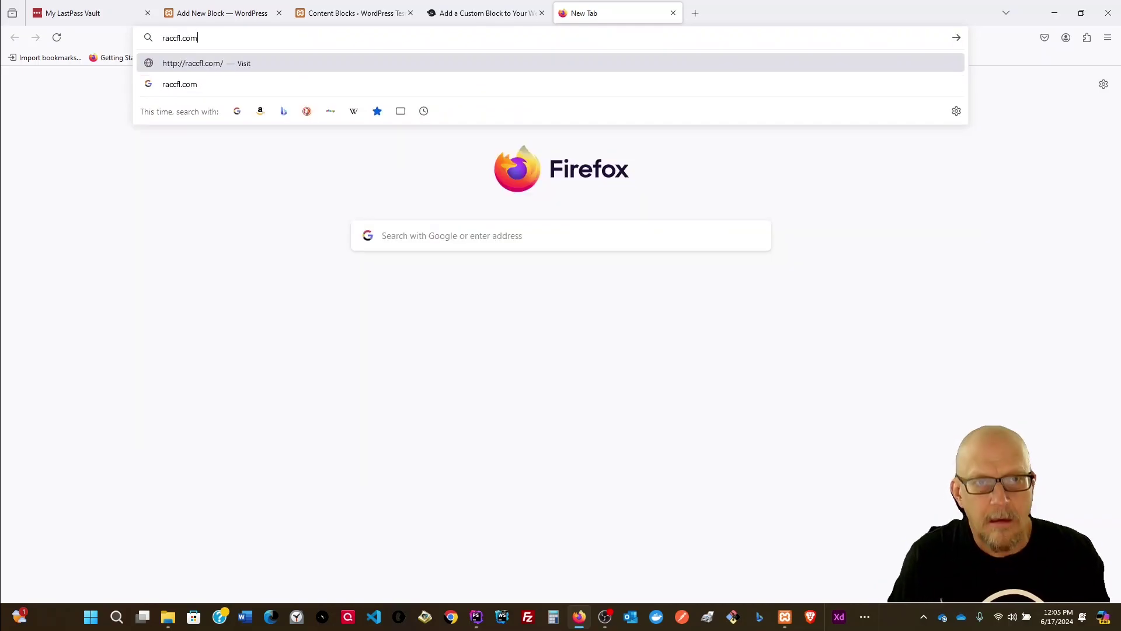
pyautogui.press('Return')
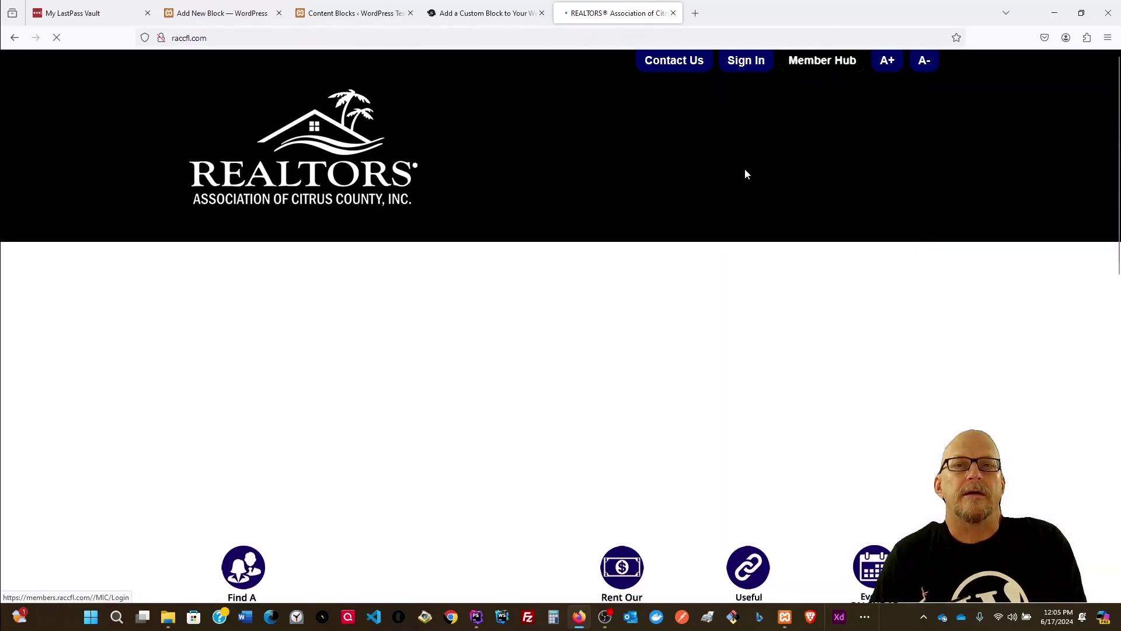
pyautogui.scroll(-3, 496, 355)
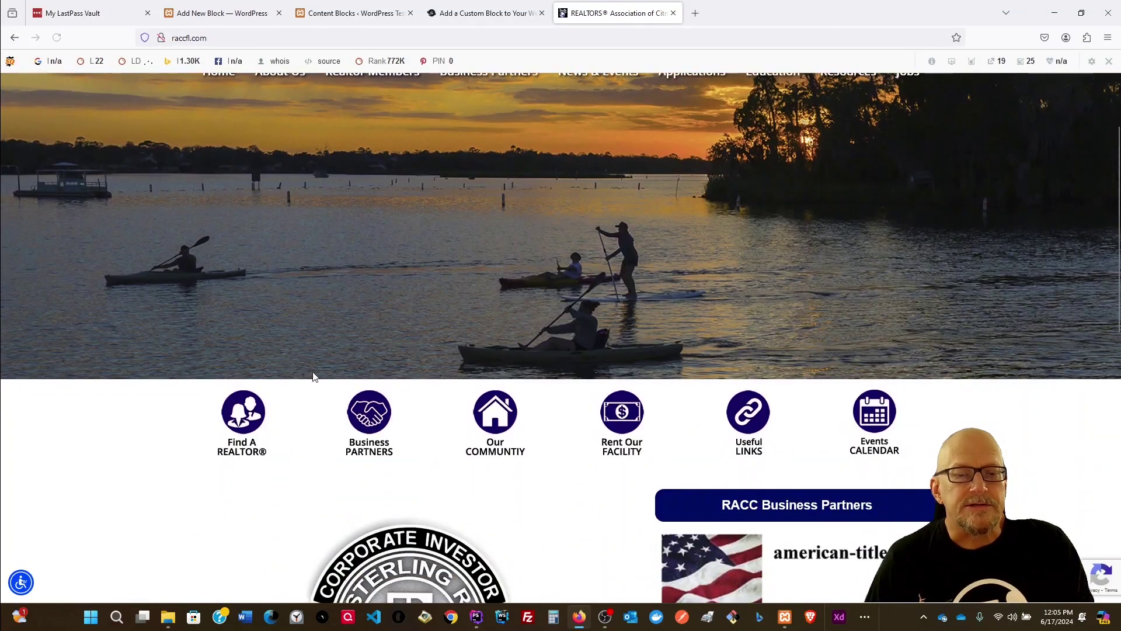
pyautogui.click(501, 430)
pyautogui.scroll(-15, 501, 432)
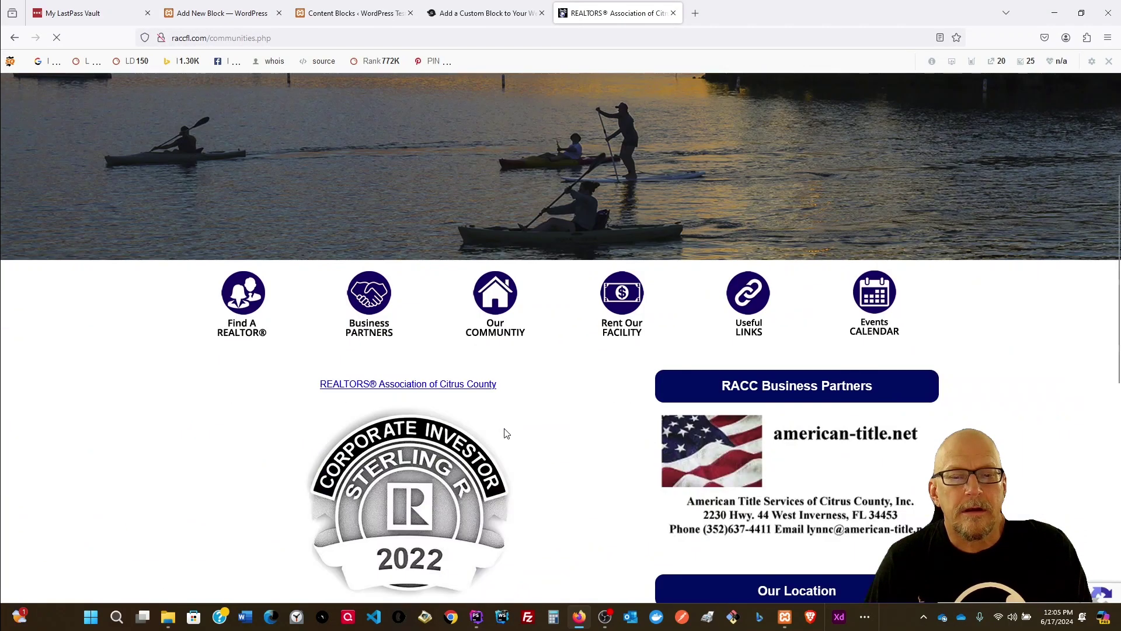
pyautogui.scroll(-3, 614, 458)
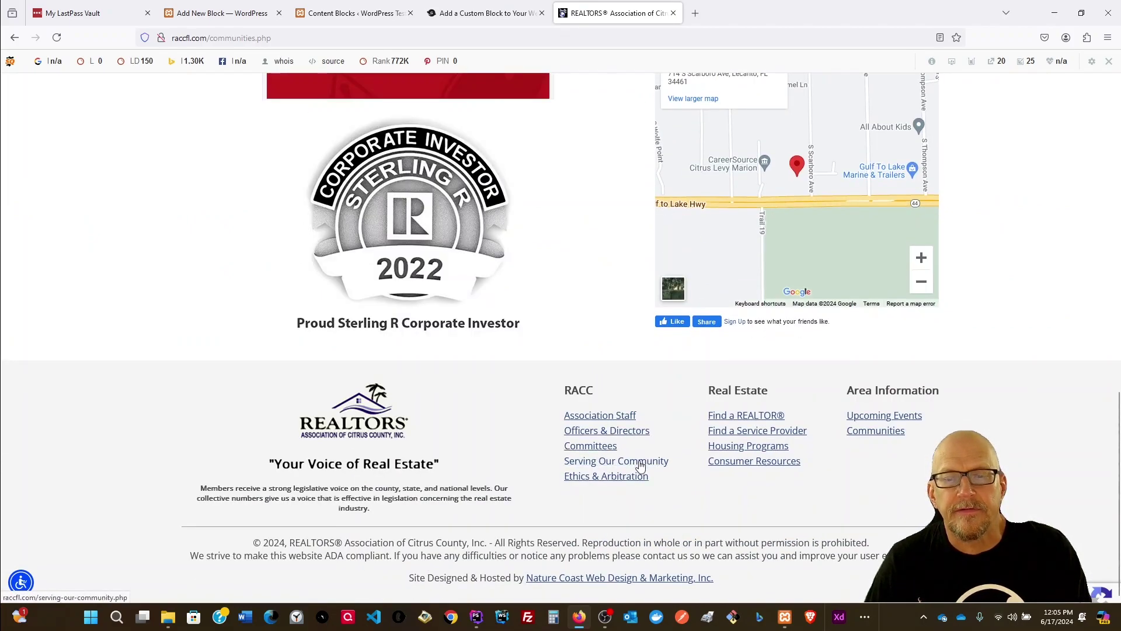
pyautogui.click(646, 463)
# Step: Study the Chassahowitzka page layout, then return to the WordPress Content Blocks tab
pyautogui.scroll(-5, 447, 404)
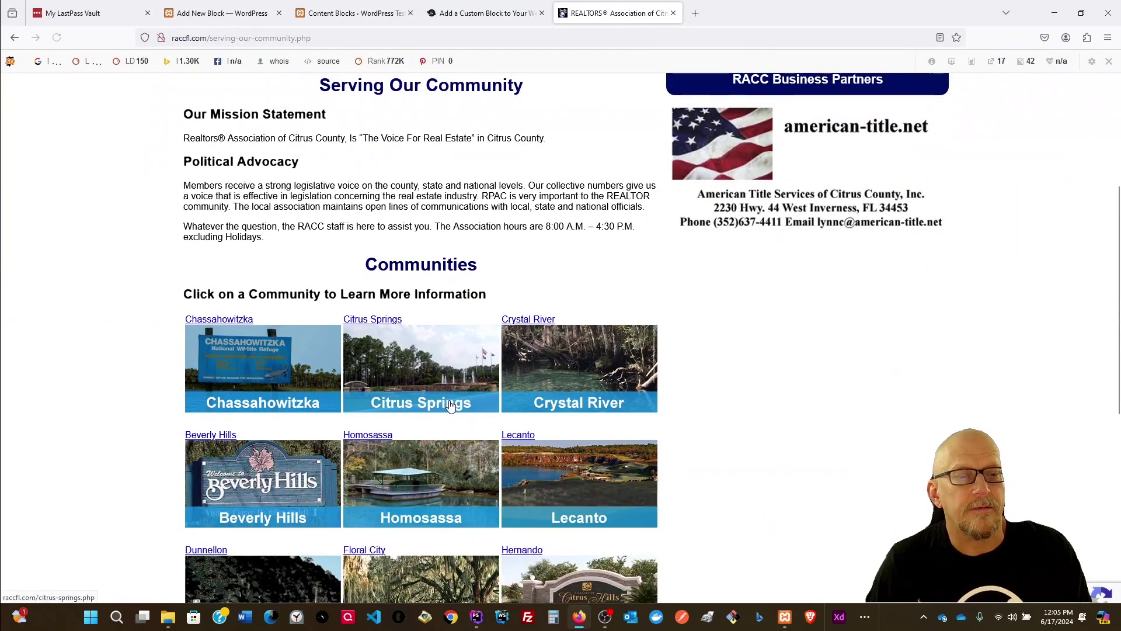
pyautogui.click(229, 325)
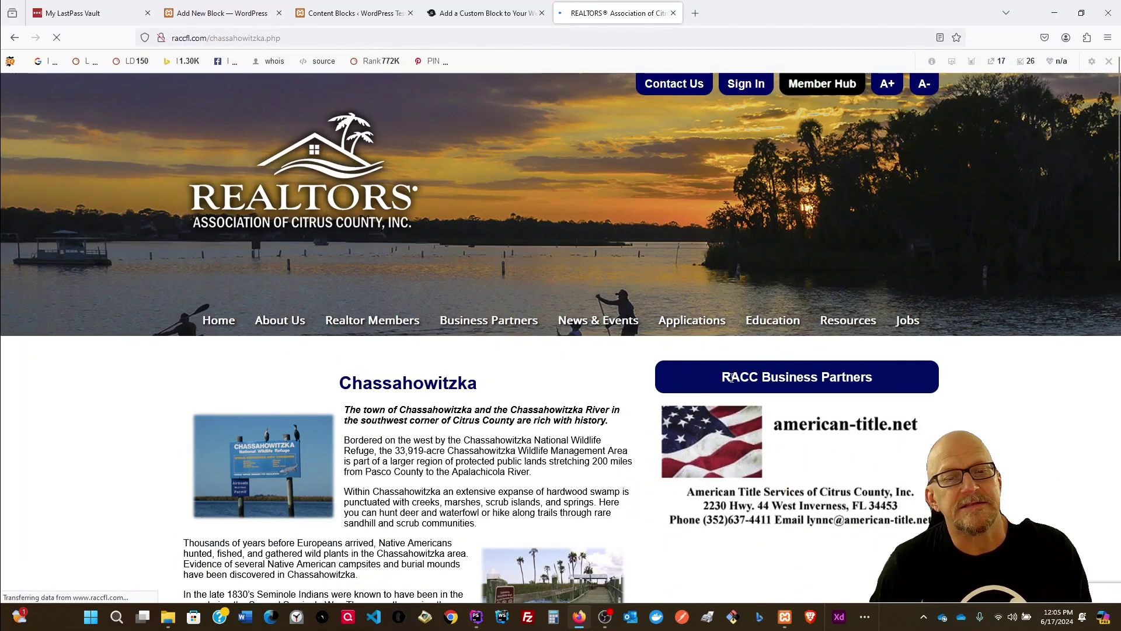
pyautogui.scroll(-3, 465, 325)
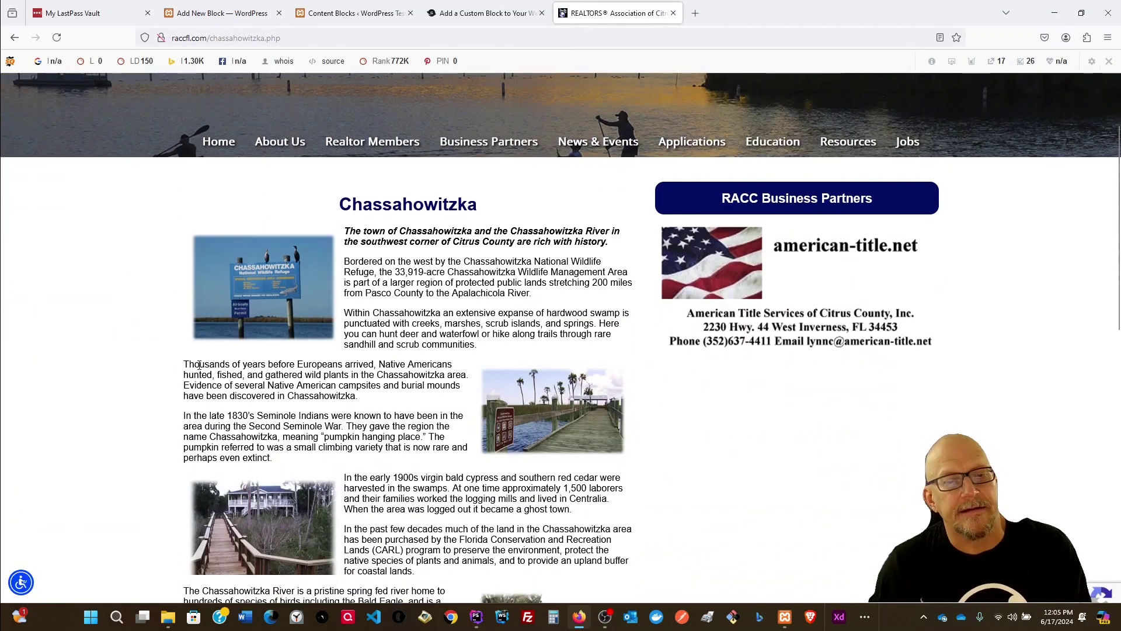
pyautogui.scroll(-2, 413, 407)
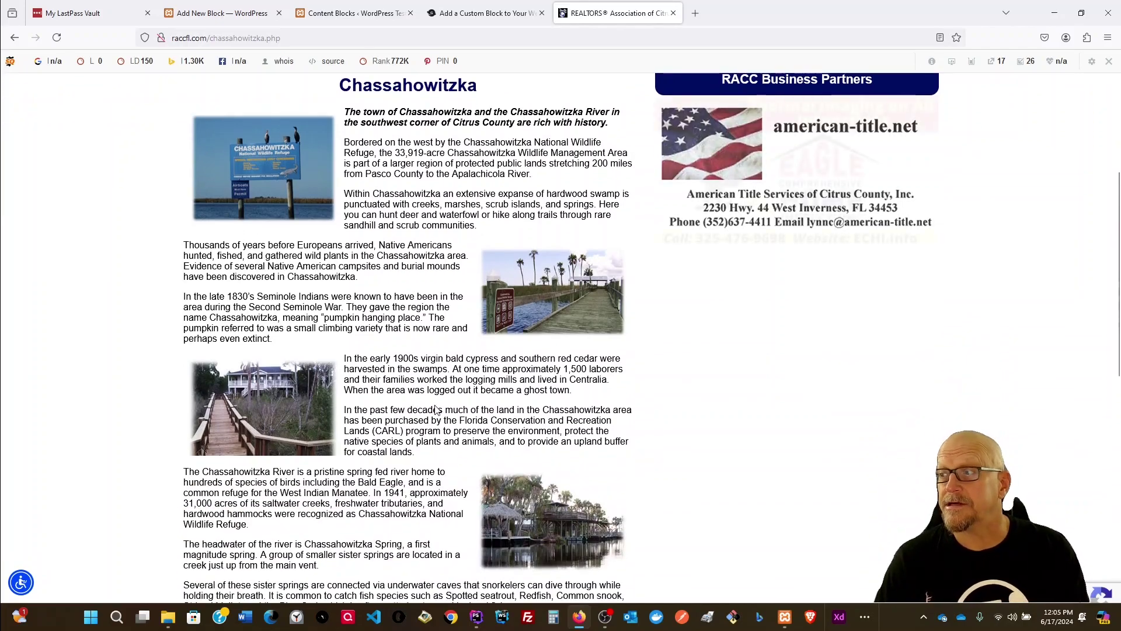
pyautogui.scroll(5, 435, 409)
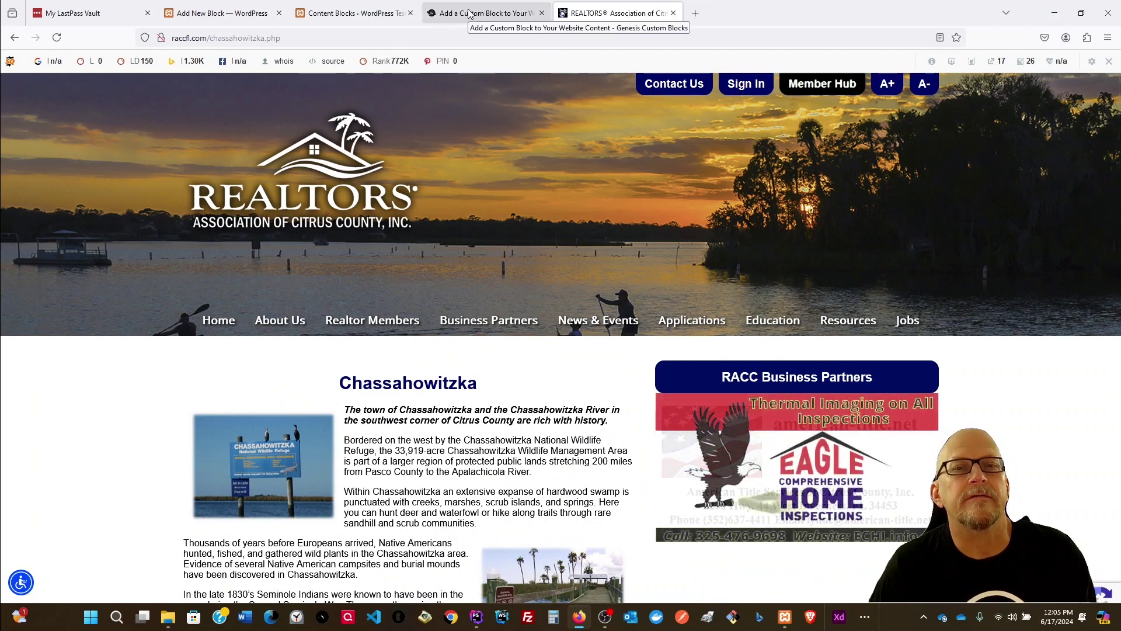
pyautogui.click(469, 13)
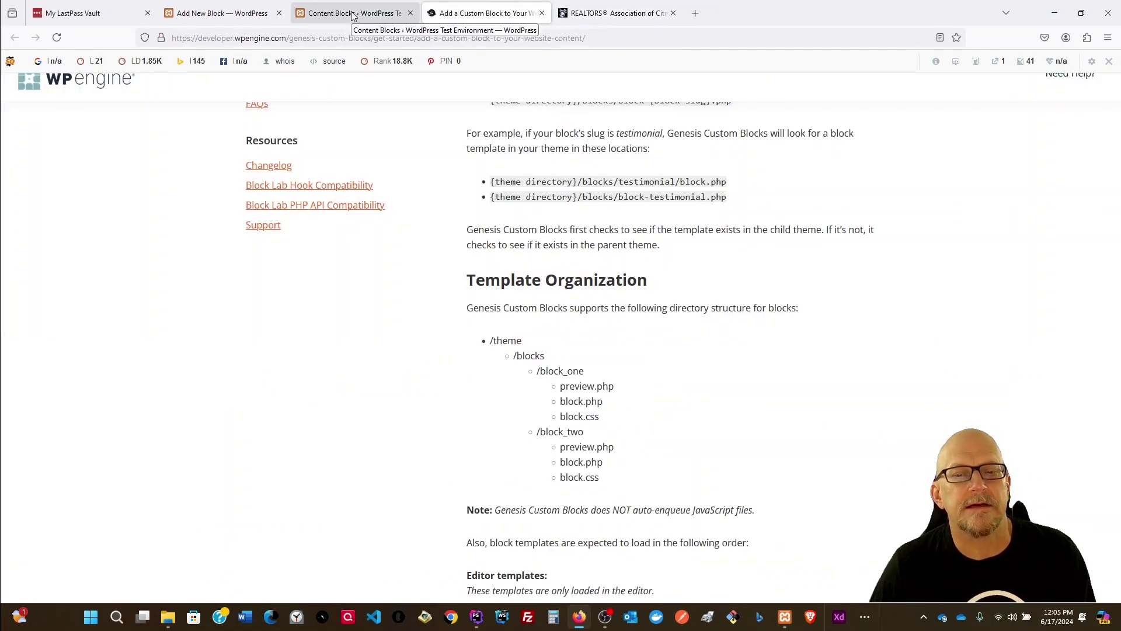
pyautogui.click(353, 14)
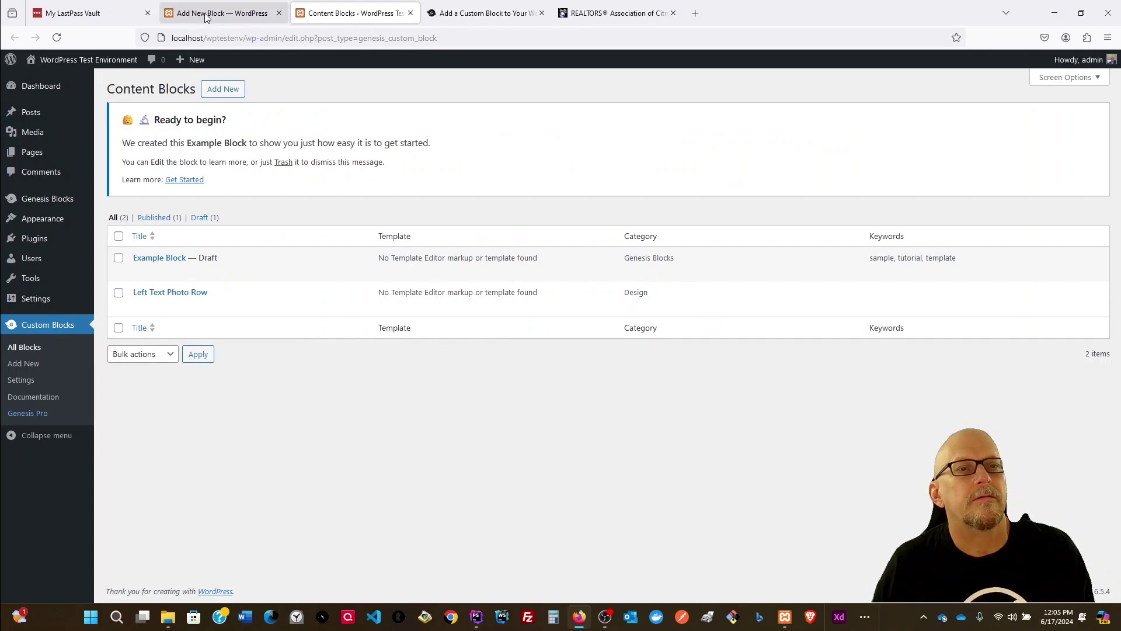
# Step: Add width: 100% to the block's CSS and save it
pyautogui.click(206, 16)
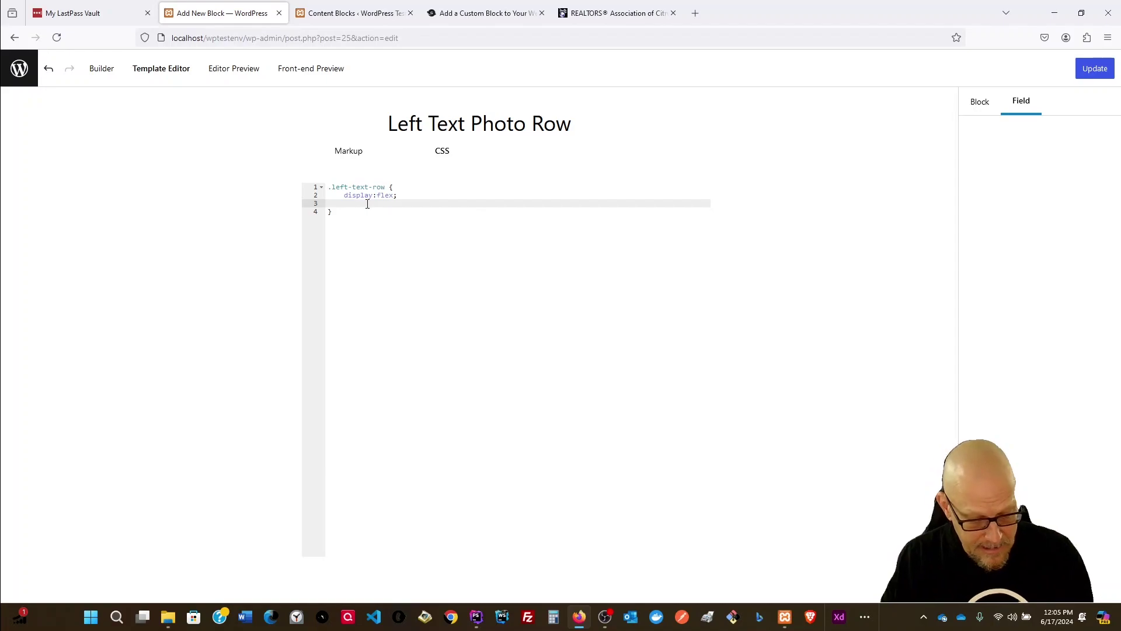
pyautogui.write('width: 100%;')
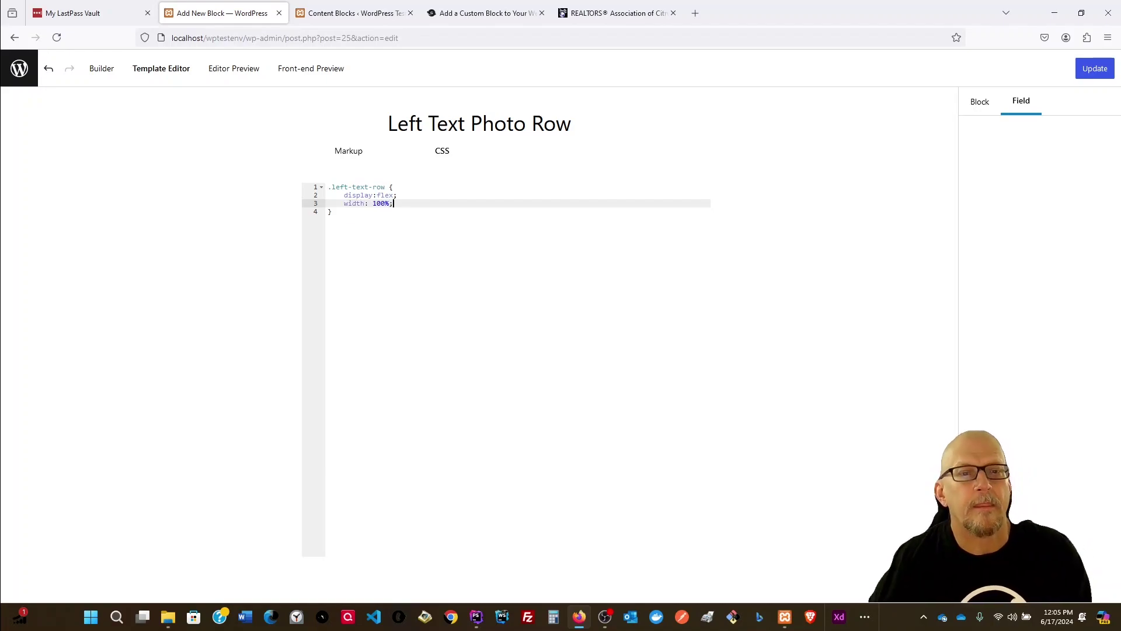
pyautogui.click(1104, 75)
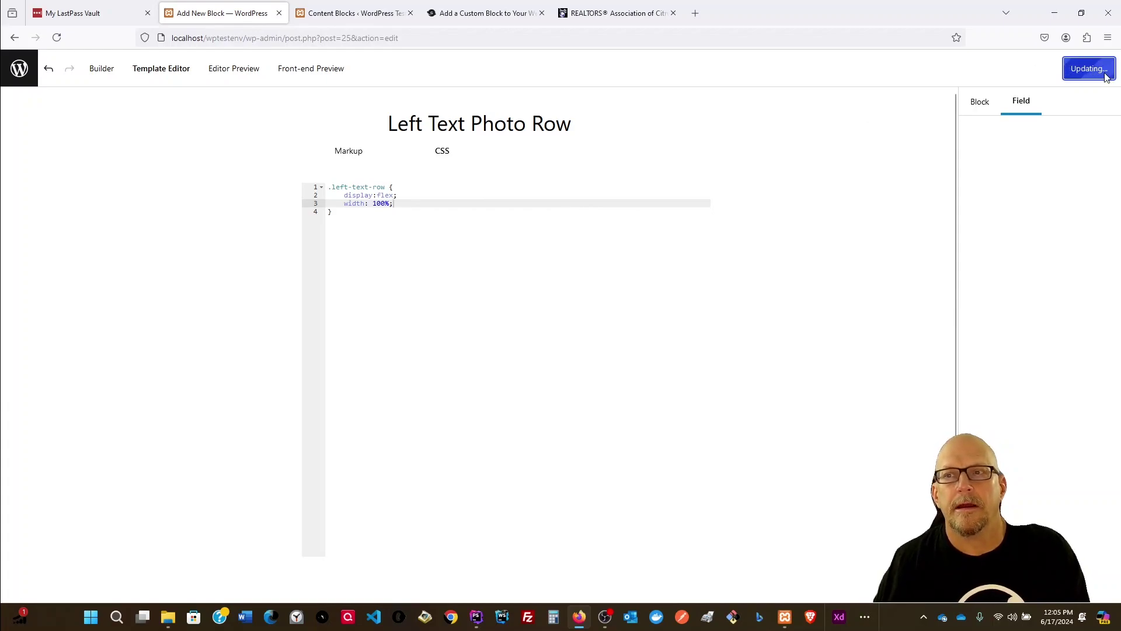
pyautogui.click(390, 213)
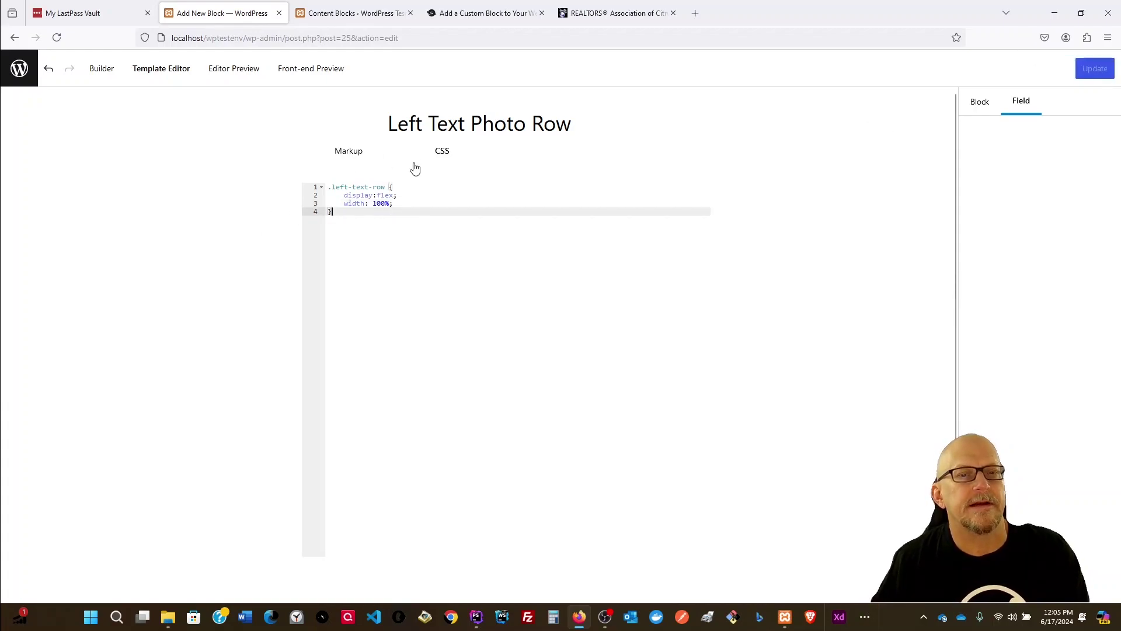
# Step: Add two empty inner divs inside the left-text-row wrapper in the markup
pyautogui.click(357, 152)
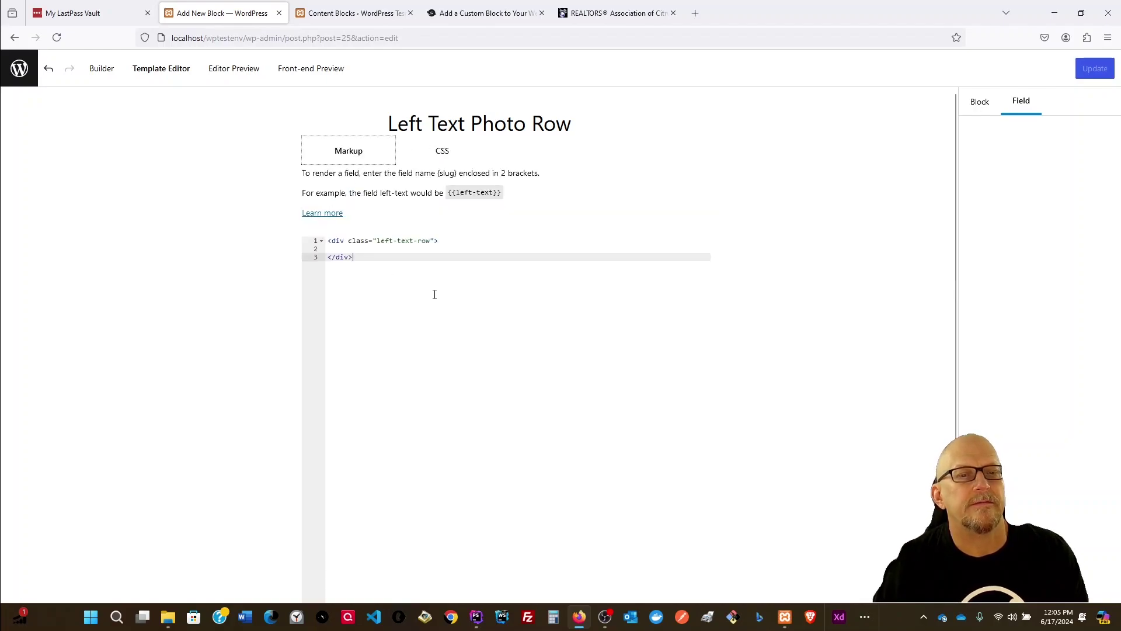
pyautogui.click(455, 238)
pyautogui.press('Return')
pyautogui.write('<div c')
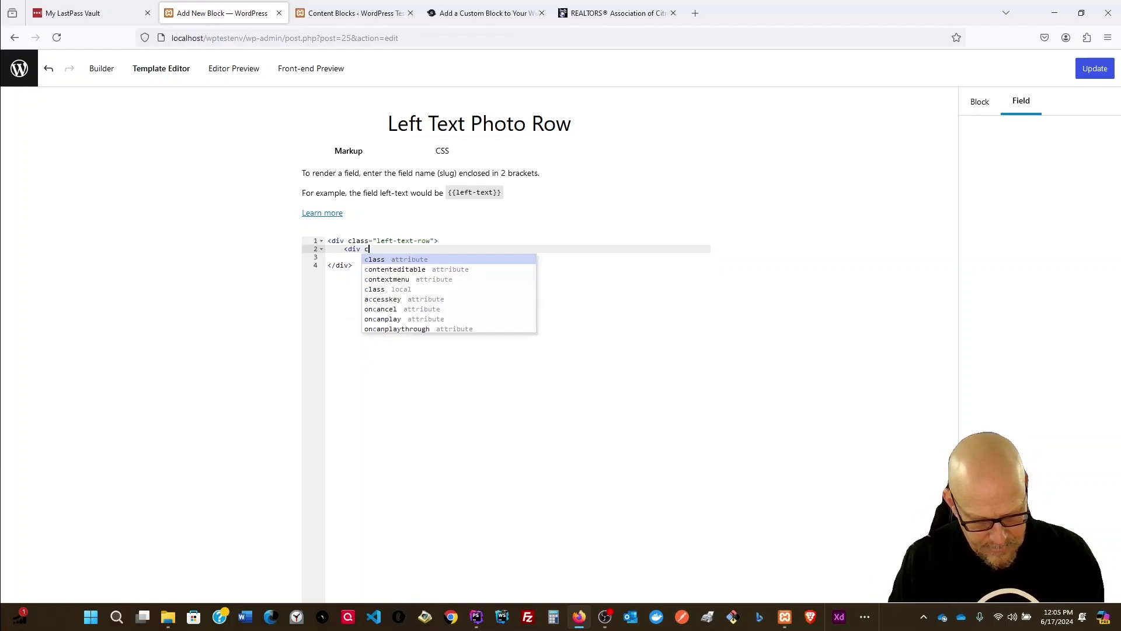
pyautogui.write('lass=""')
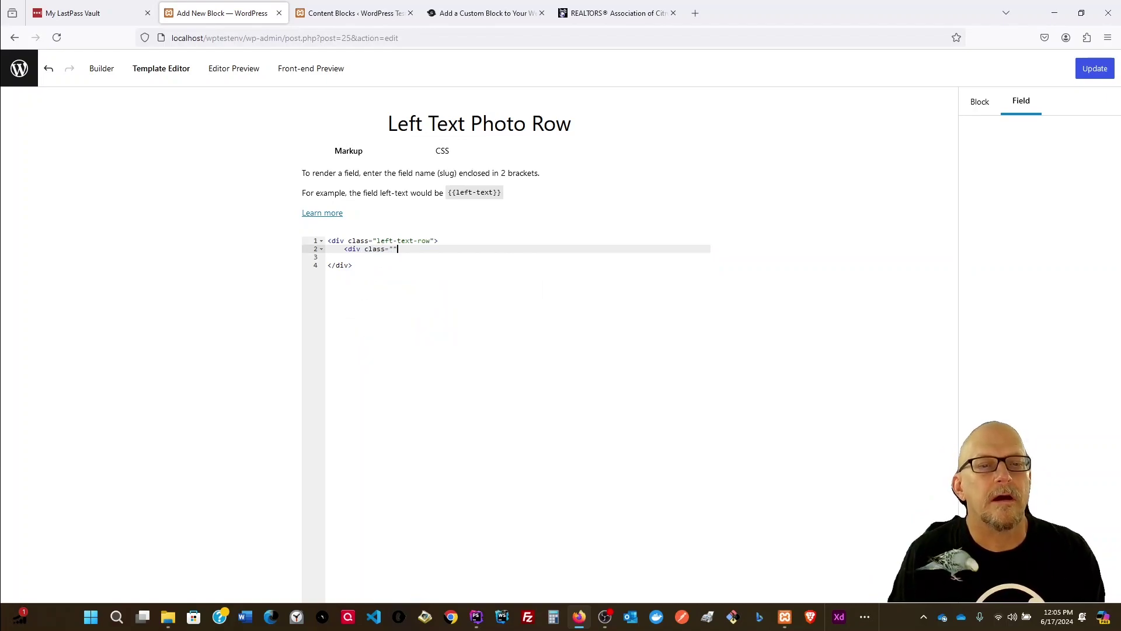
pyautogui.write('></div>')
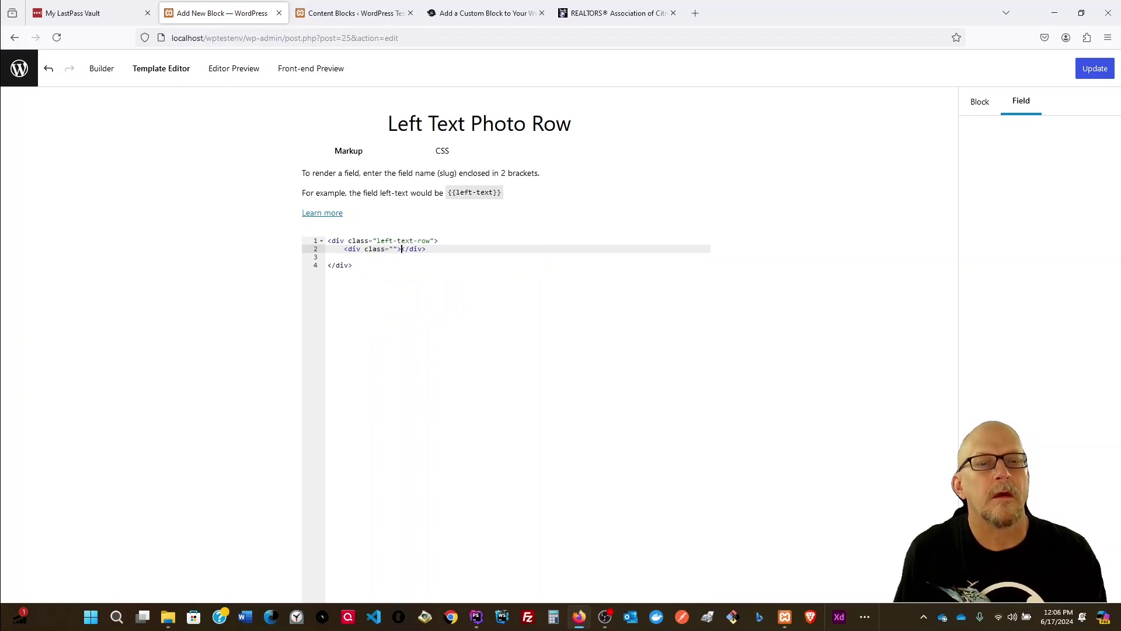
pyautogui.press('Return')
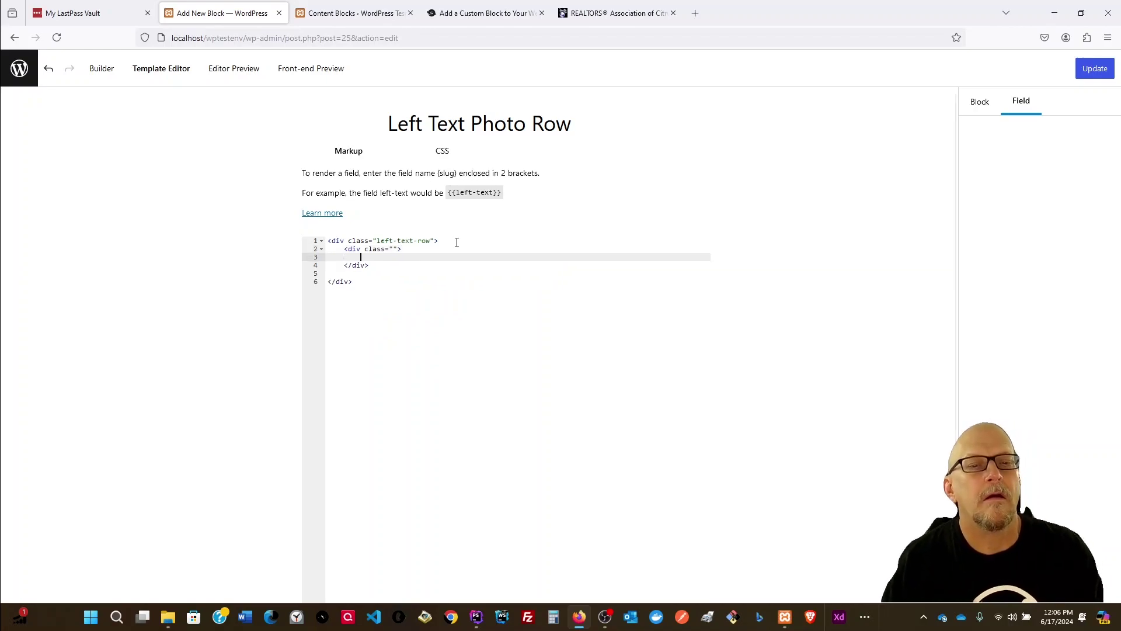
pyautogui.moveTo(370, 265); pyautogui.dragTo(268, 253)
pyautogui.hotkey('ctrl', 'c')
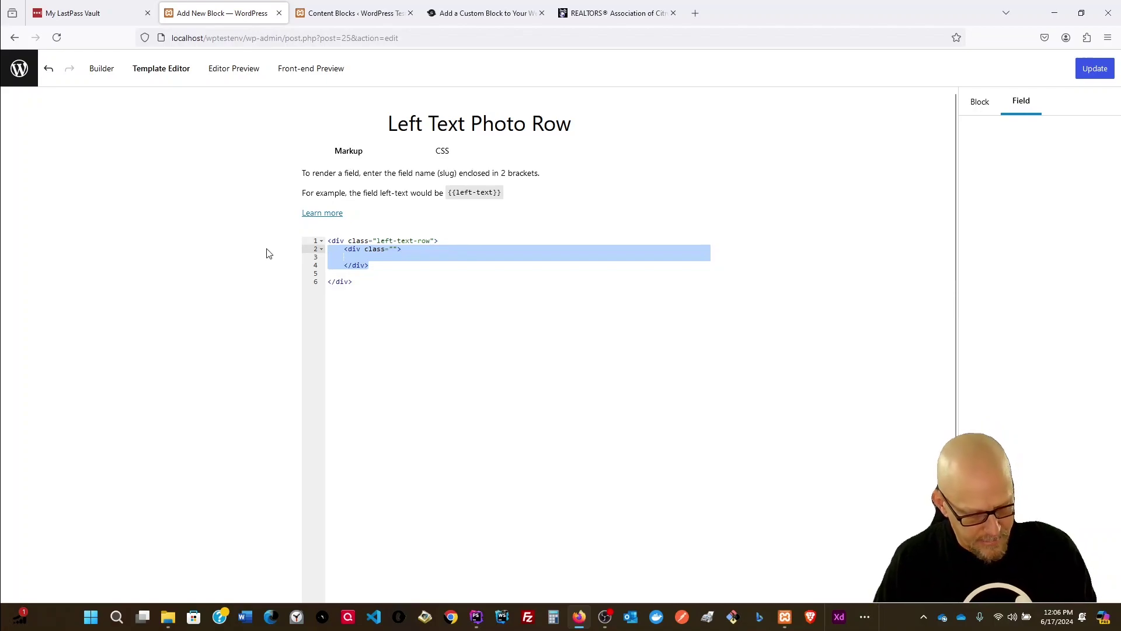
pyautogui.click(384, 263)
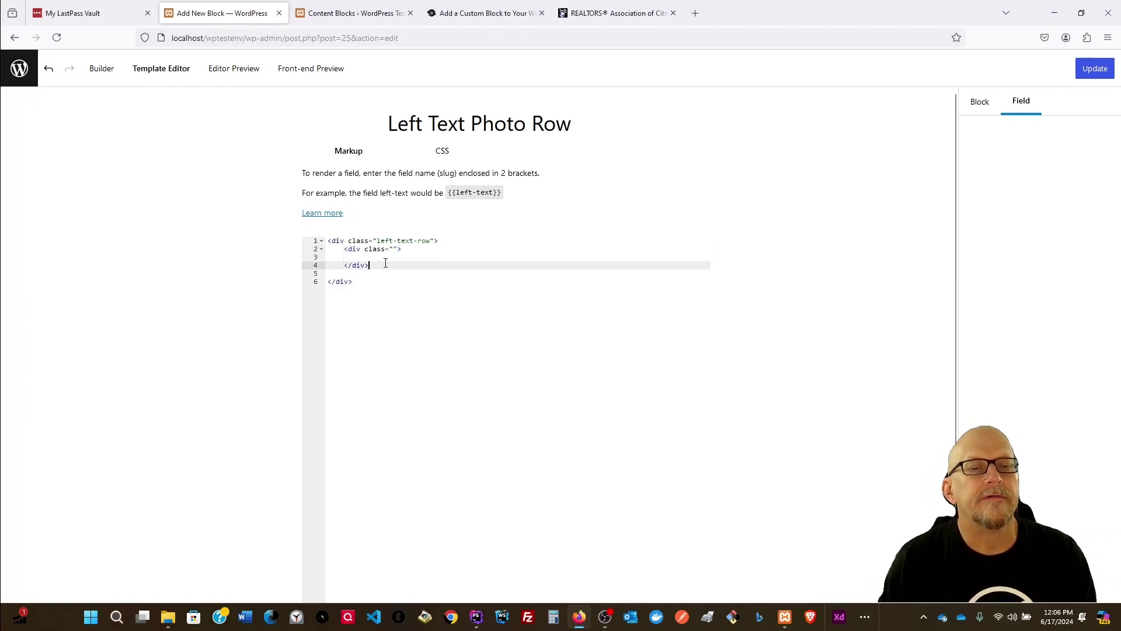
pyautogui.press('Return')
pyautogui.hotkey('ctrl', 'v')
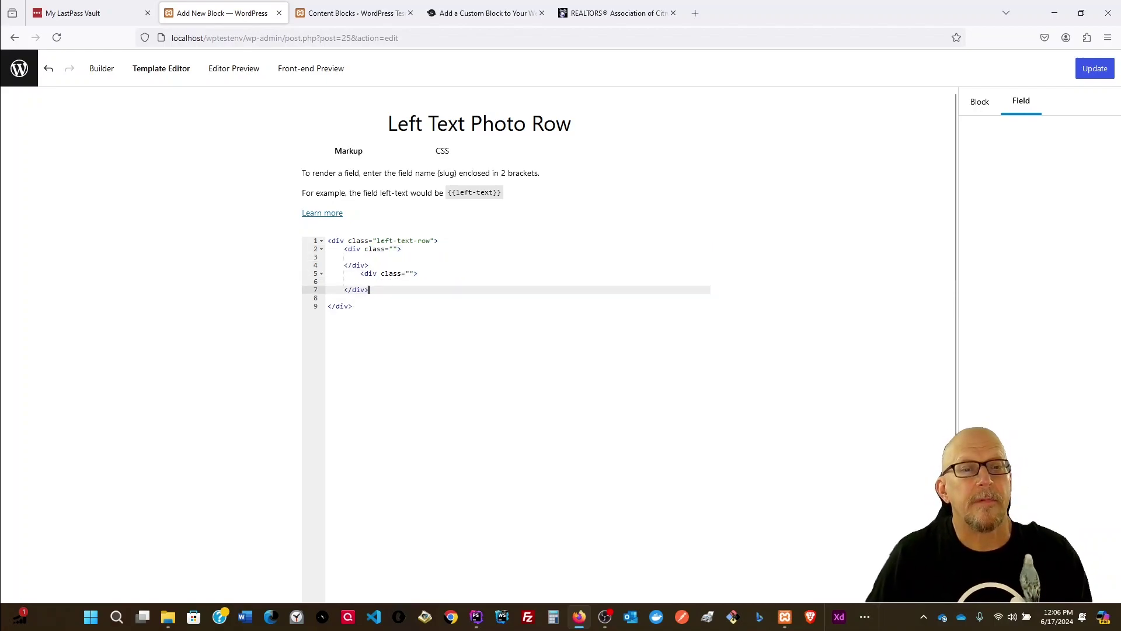
pyautogui.click(361, 273)
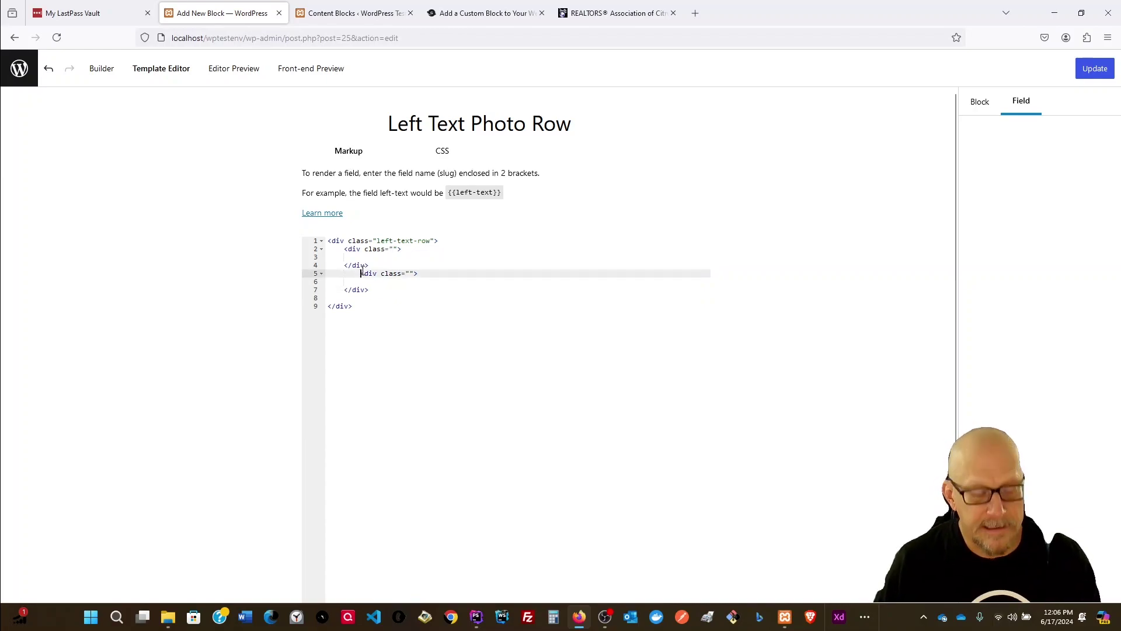
pyautogui.press('BackSpace')
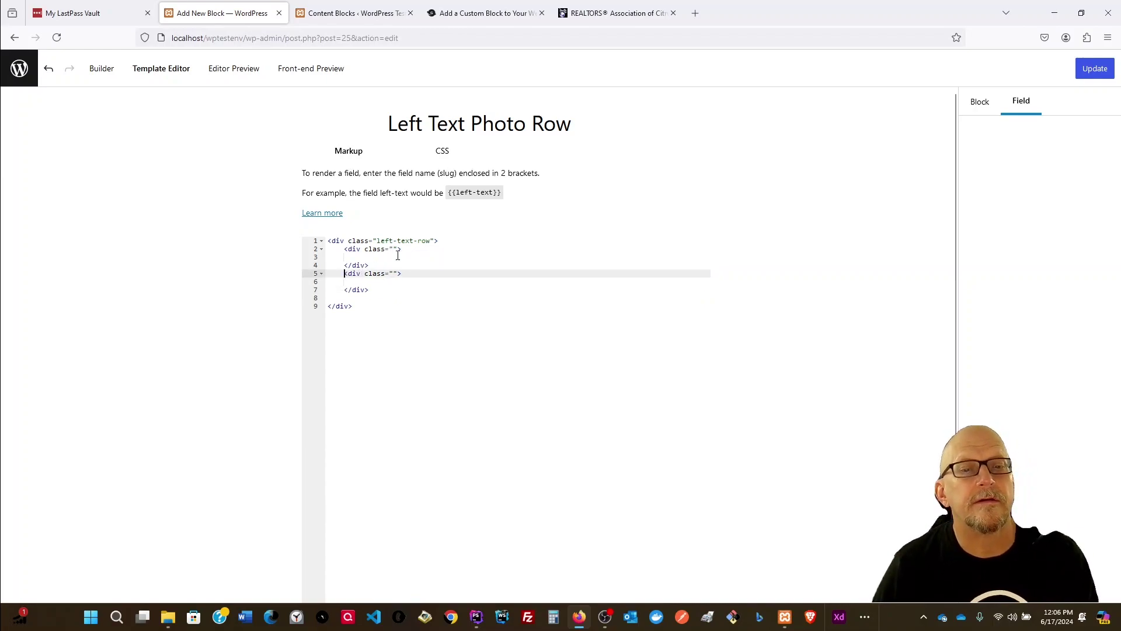
# Step: Give the first inner div class left-text and insert {{left-text}} inside it
pyautogui.click(392, 250)
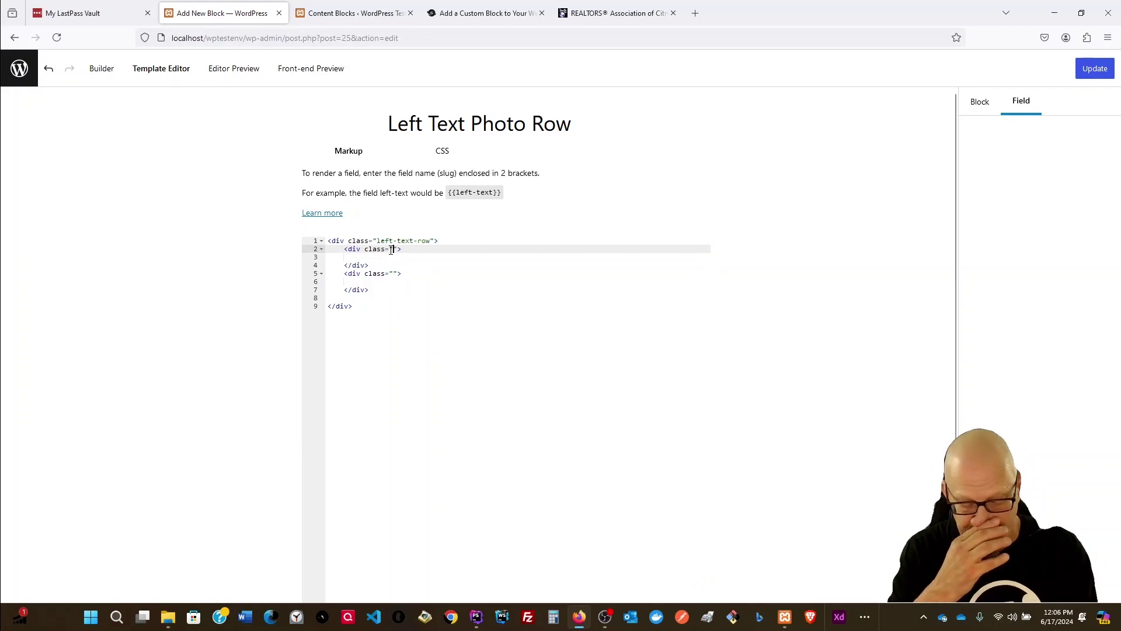
pyautogui.write('t')
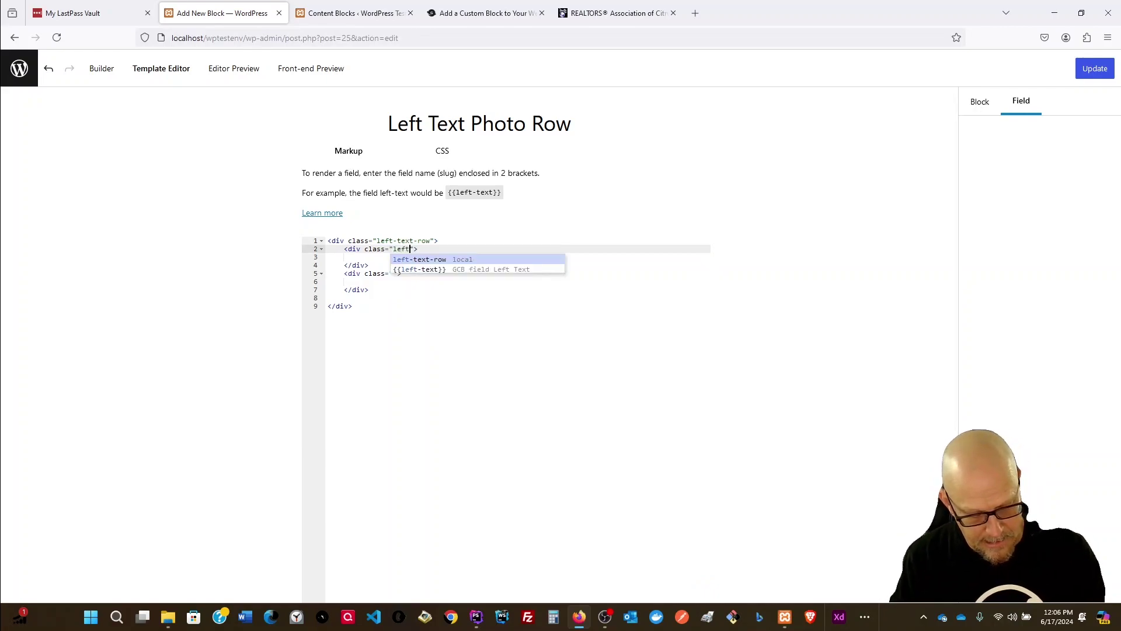
pyautogui.write('-text')
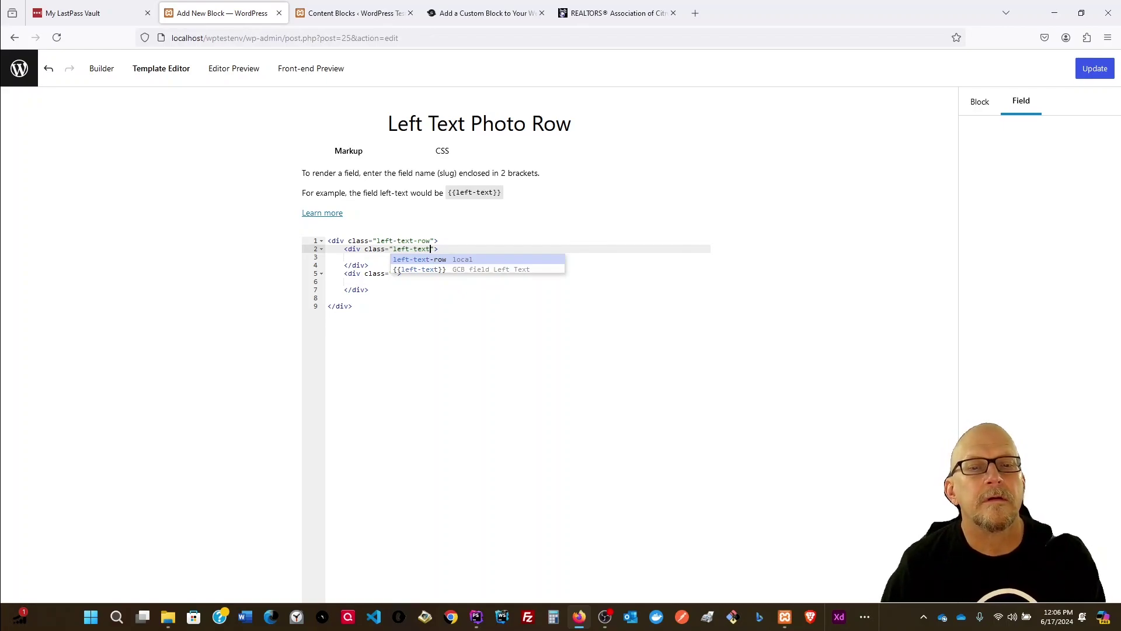
pyautogui.click(439, 248)
pyautogui.click(370, 257)
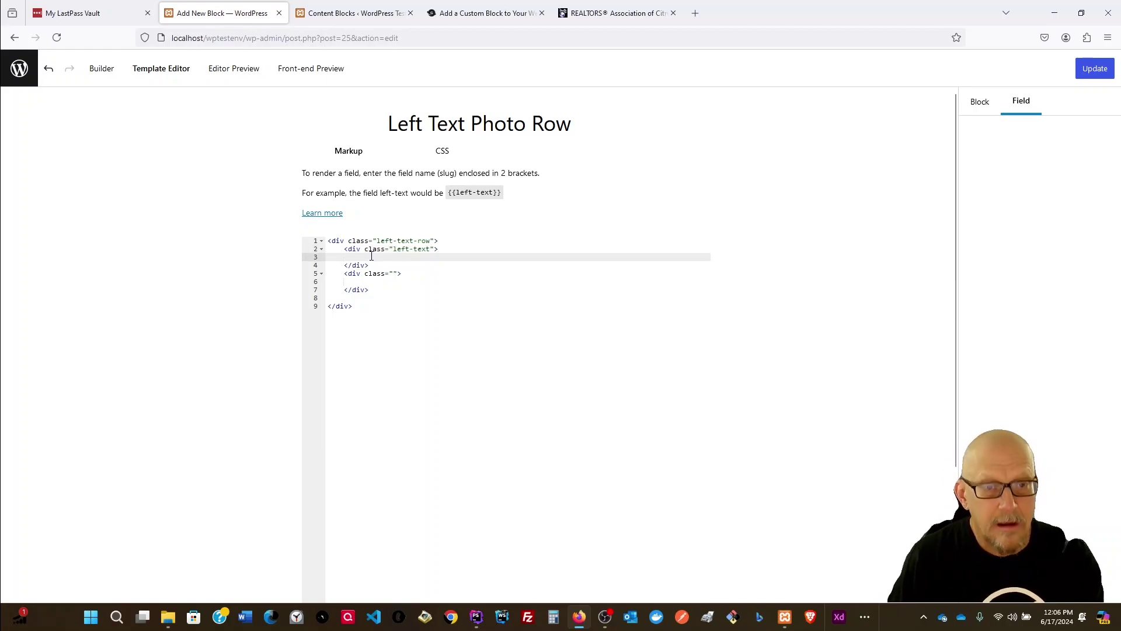
pyautogui.write('{{')
pyautogui.click(401, 267)
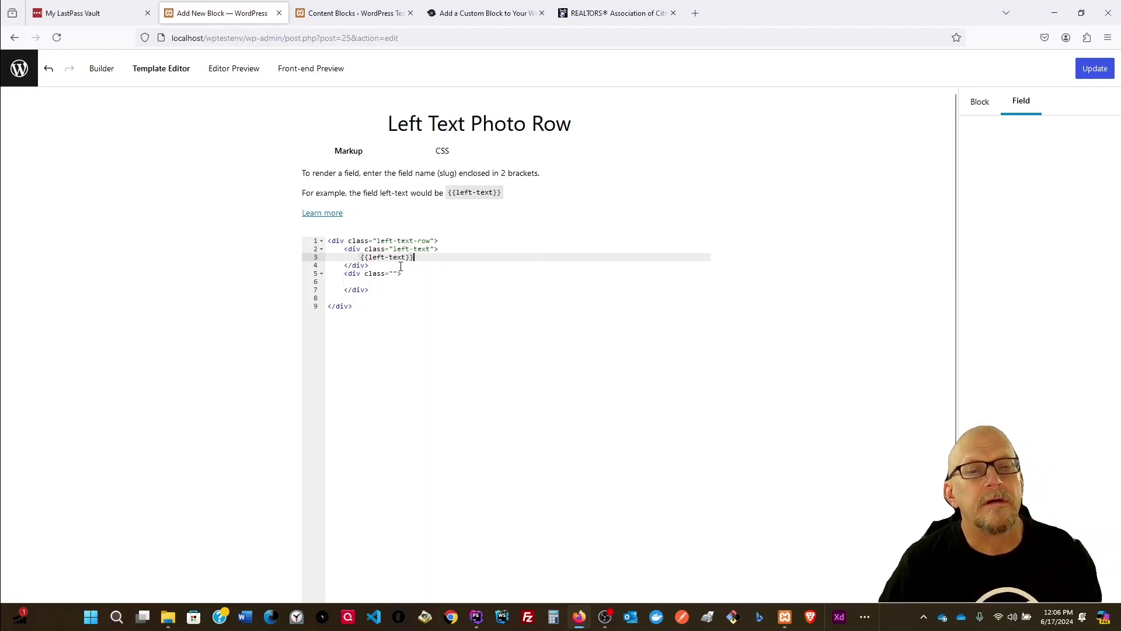
# Step: Give the second div class right-photo, insert {{right-photo}}, and update the block
pyautogui.click(394, 273)
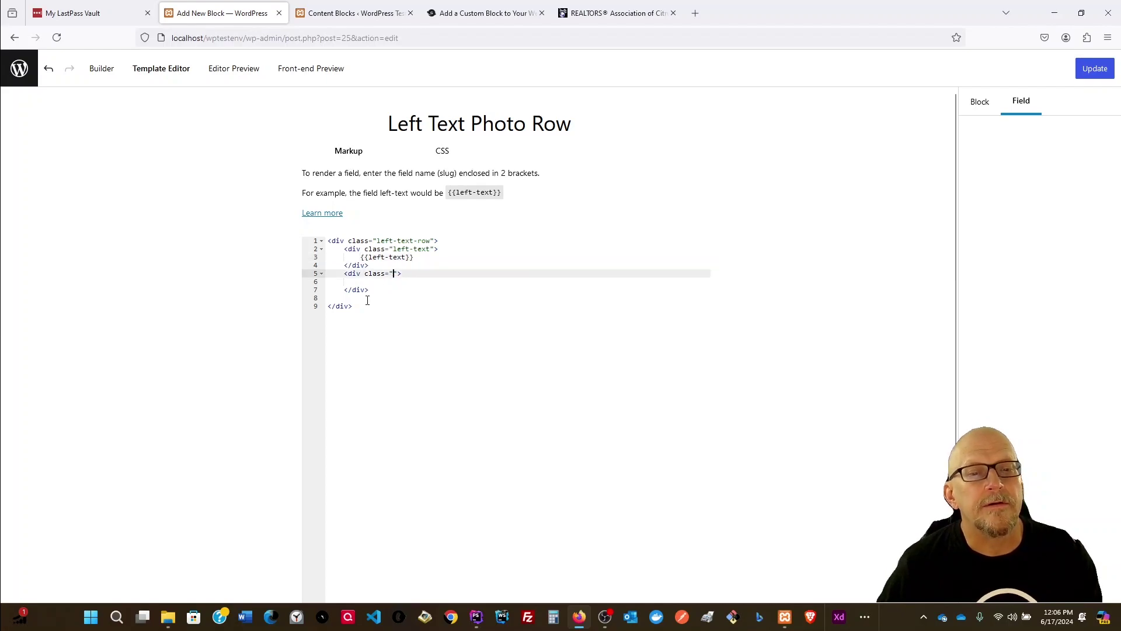
pyautogui.write('right')
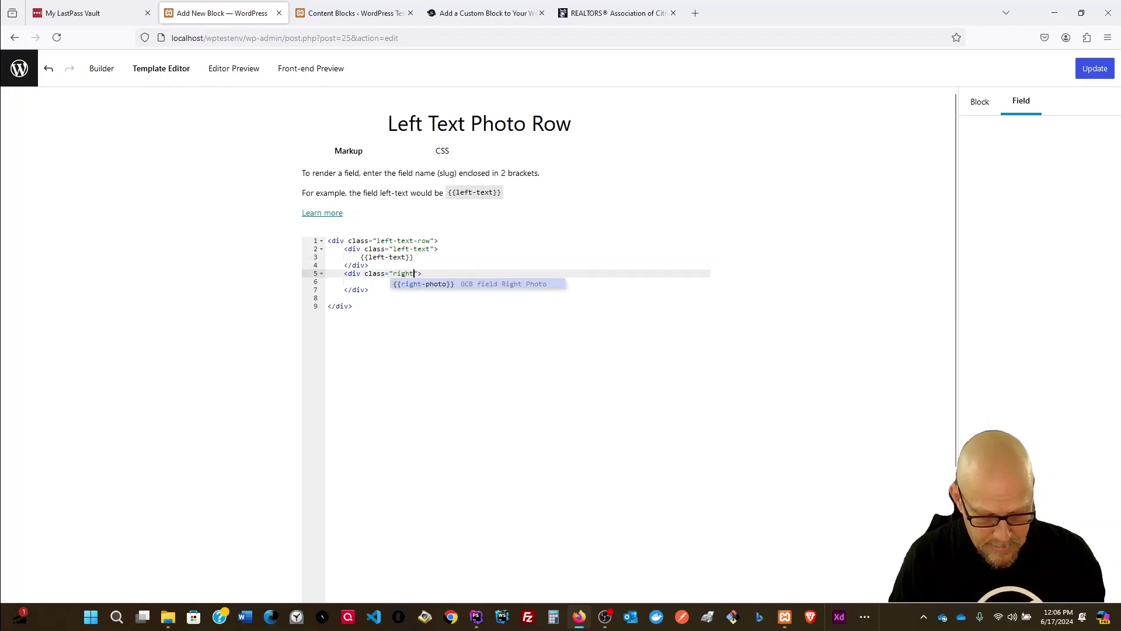
pyautogui.write('-photo')
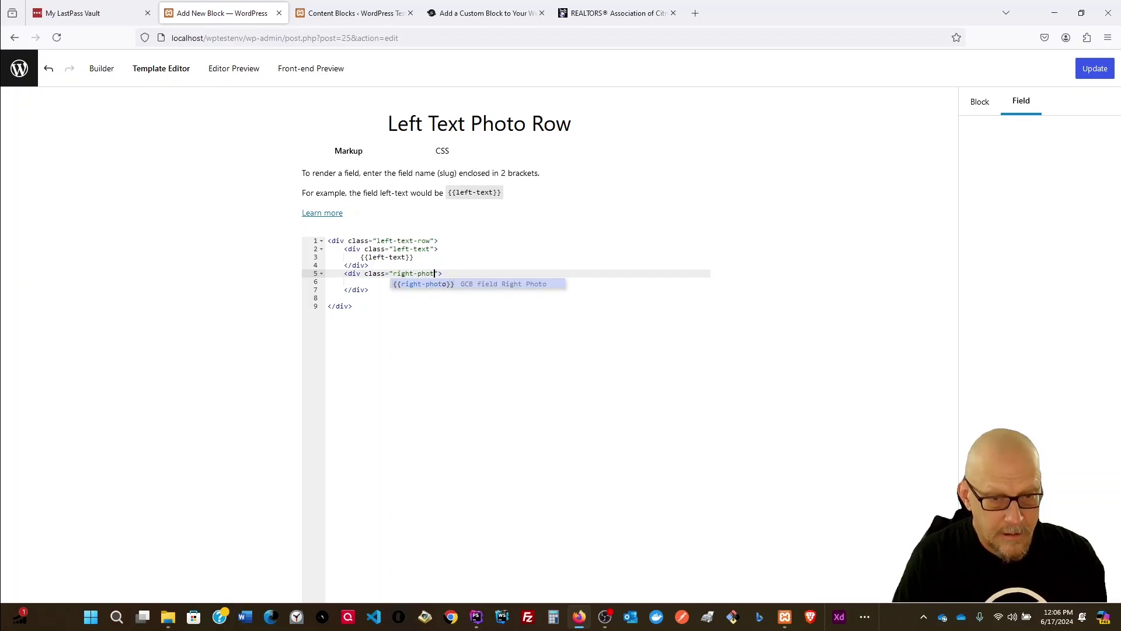
pyautogui.click(421, 313)
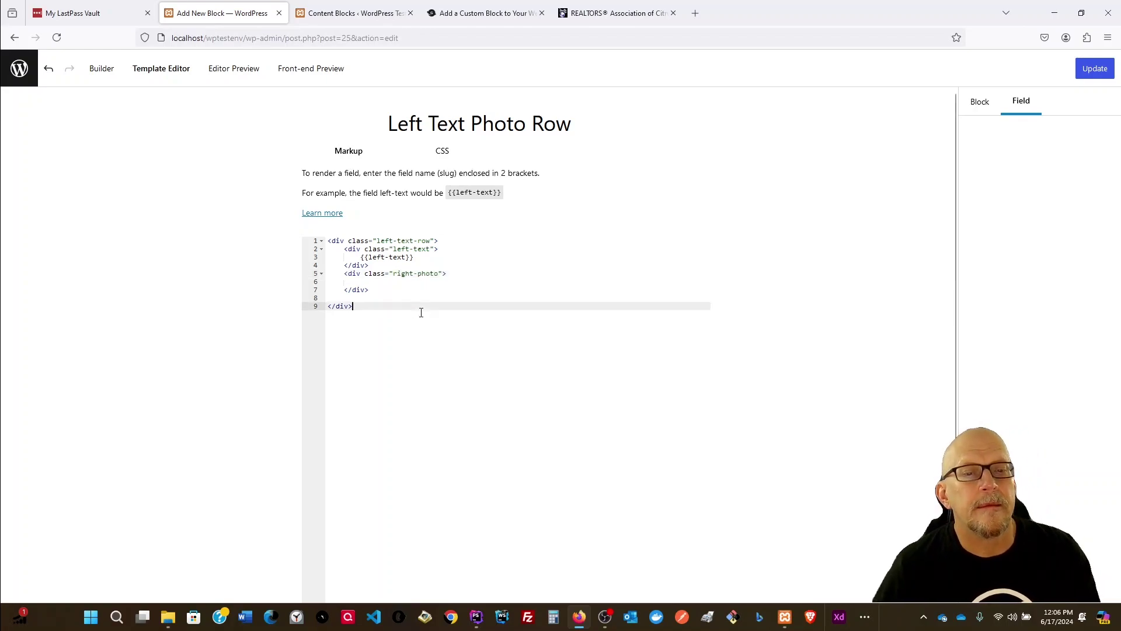
pyautogui.click(394, 283)
pyautogui.write('{{')
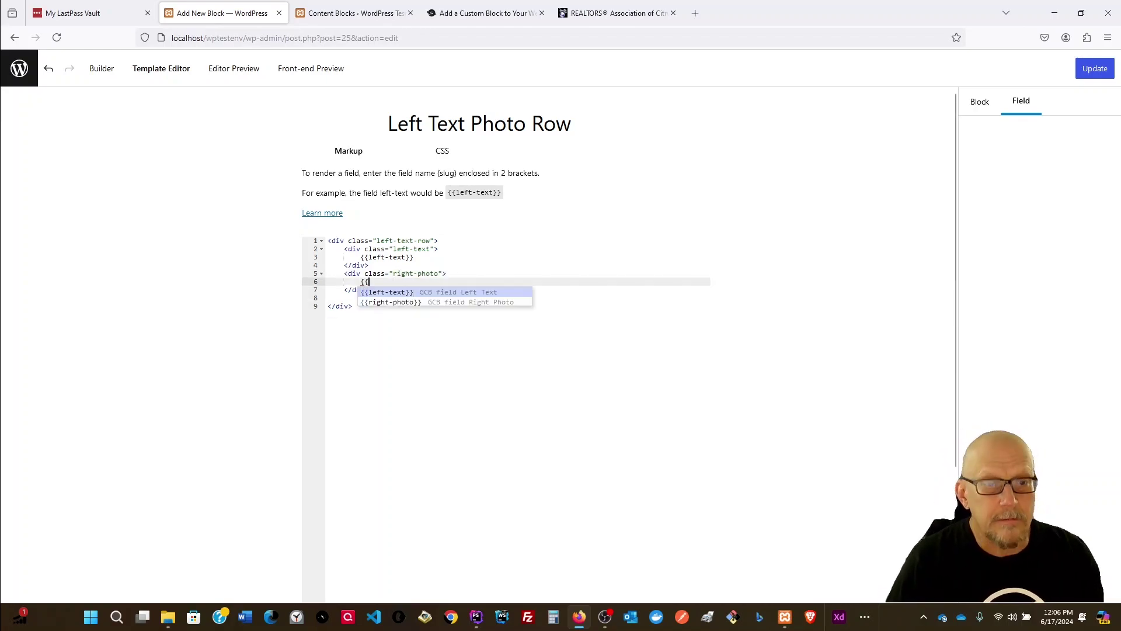
pyautogui.click(400, 302)
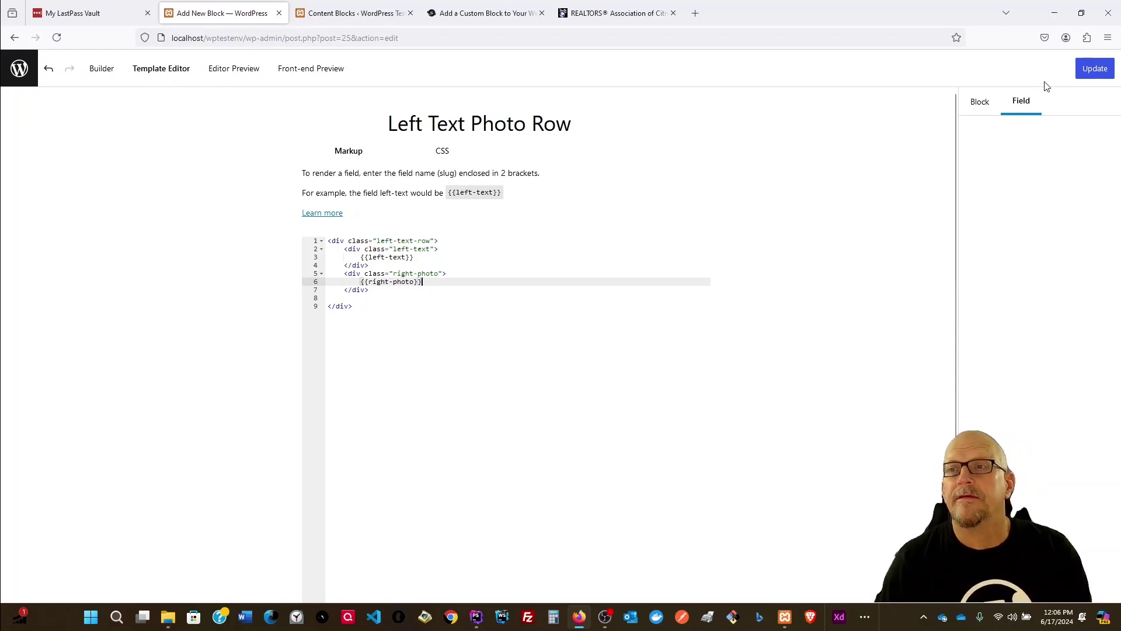
pyautogui.click(1093, 74)
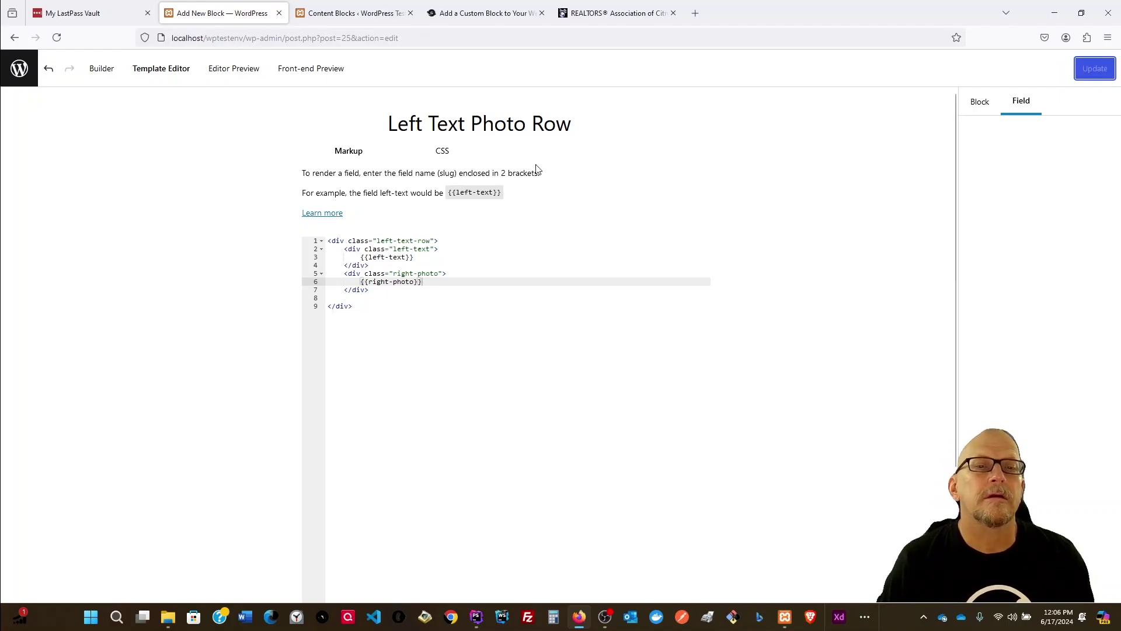
# Step: Review the flex CSS and compare the block's Editor and Front-end previews
pyautogui.click(443, 153)
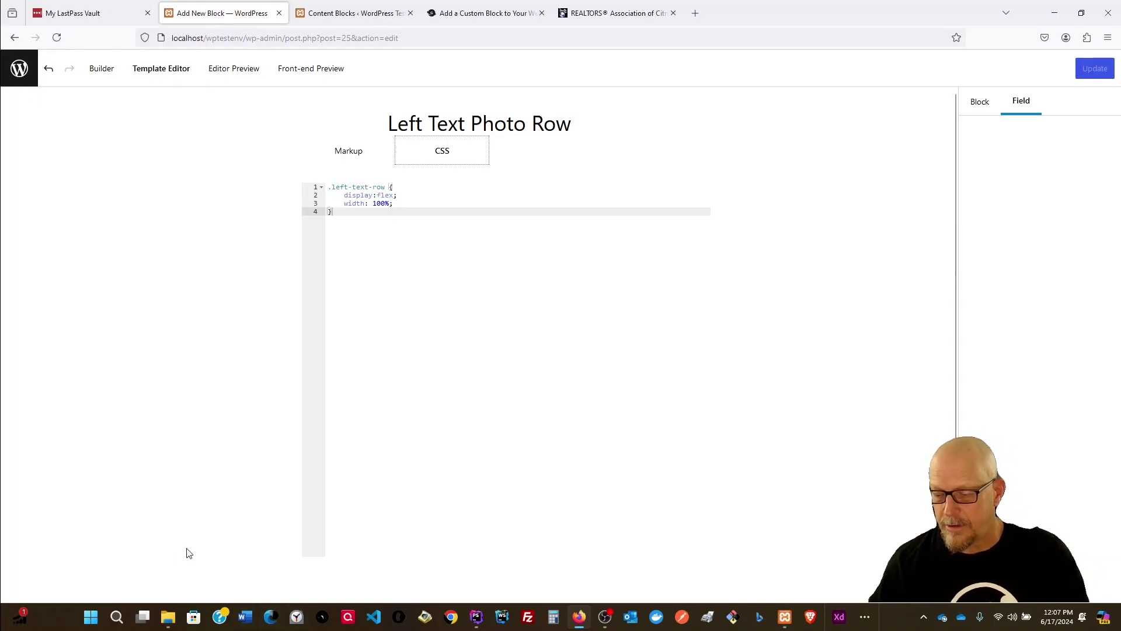
pyautogui.click(227, 75)
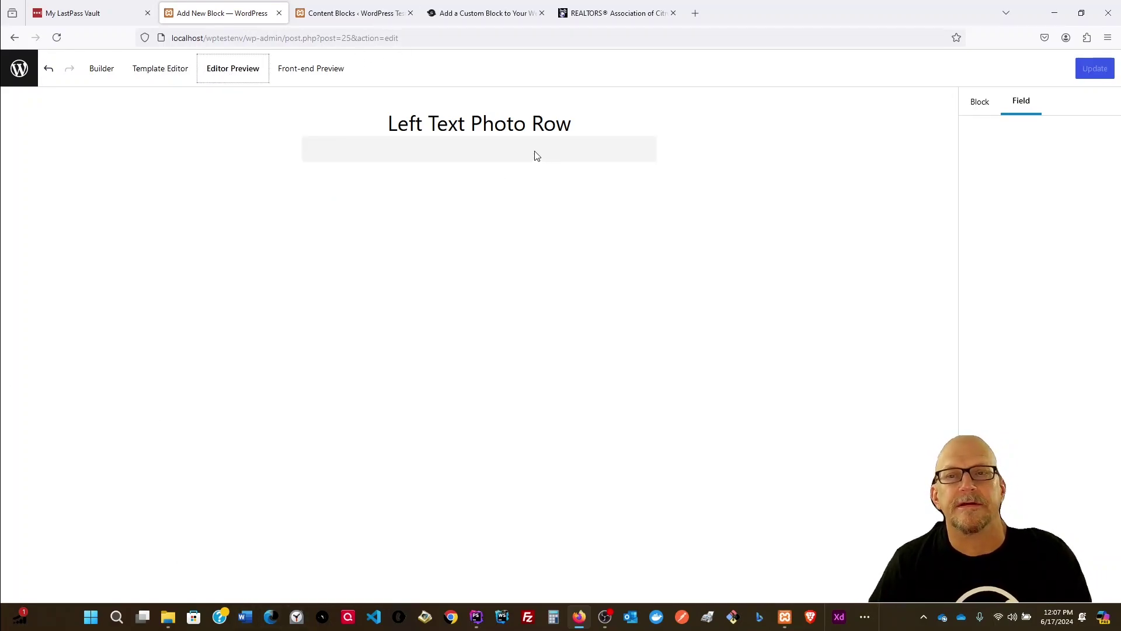
pyautogui.click(296, 70)
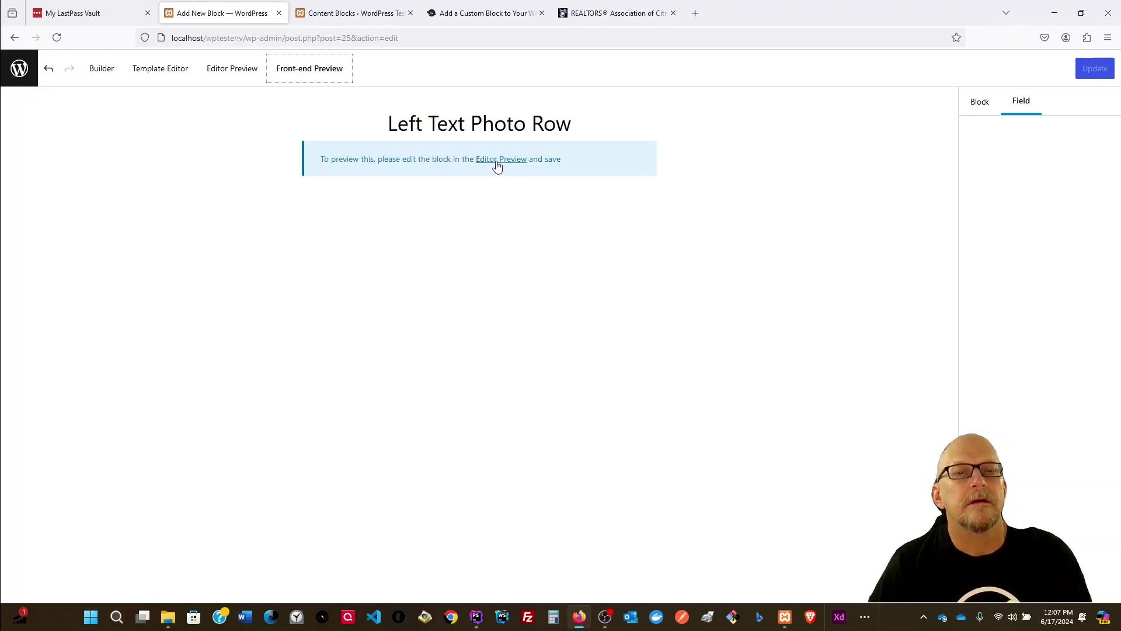
pyautogui.click(221, 70)
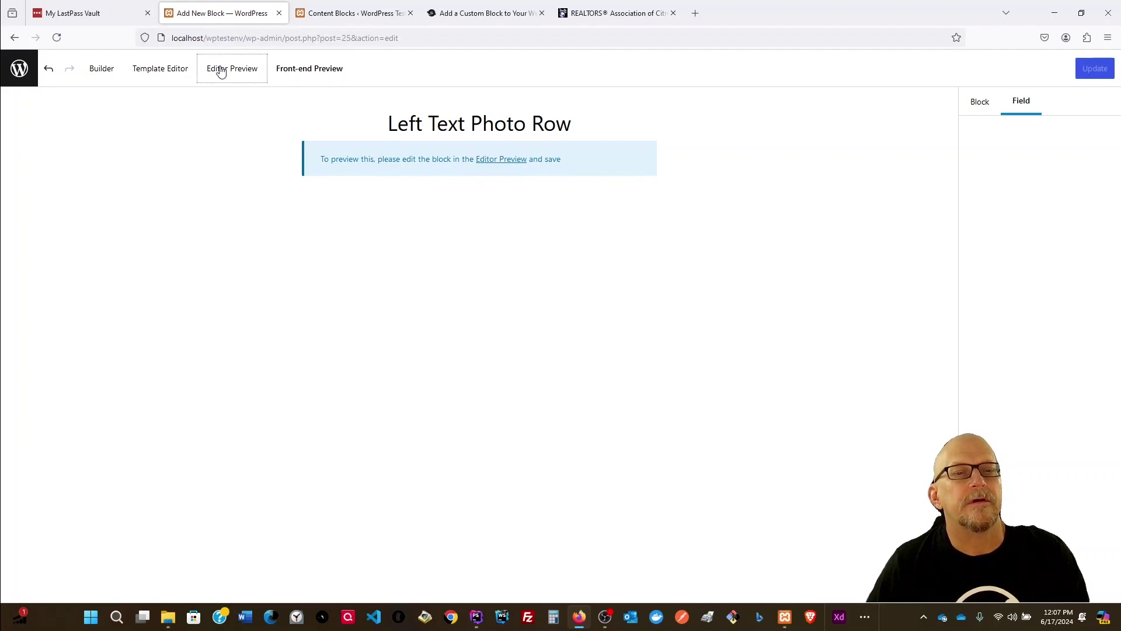
pyautogui.click(984, 109)
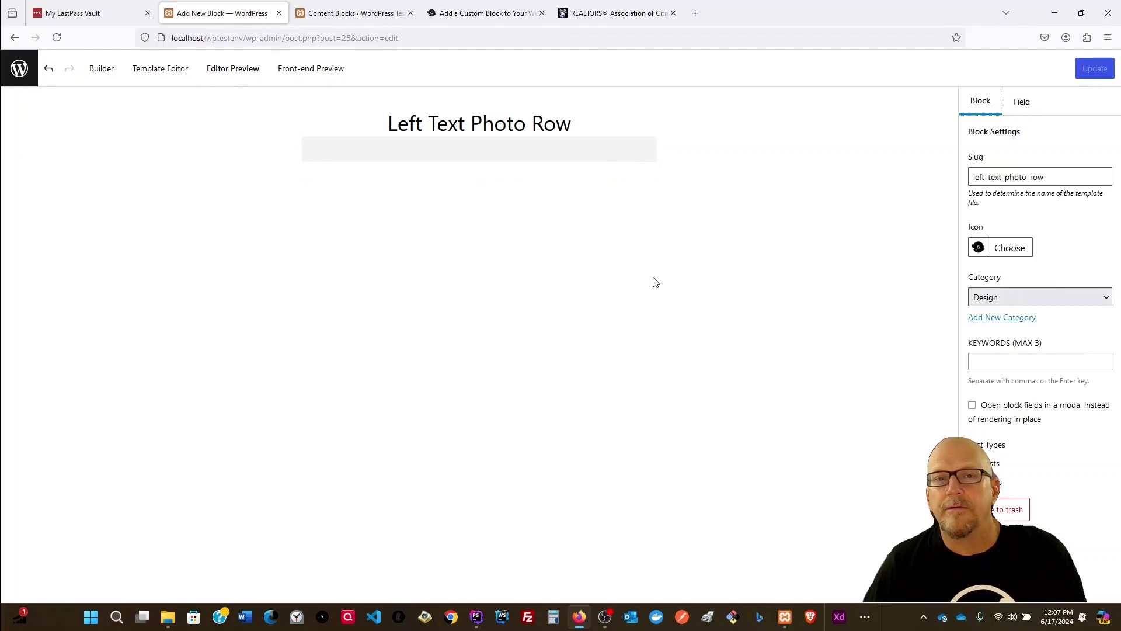
pyautogui.click(1022, 103)
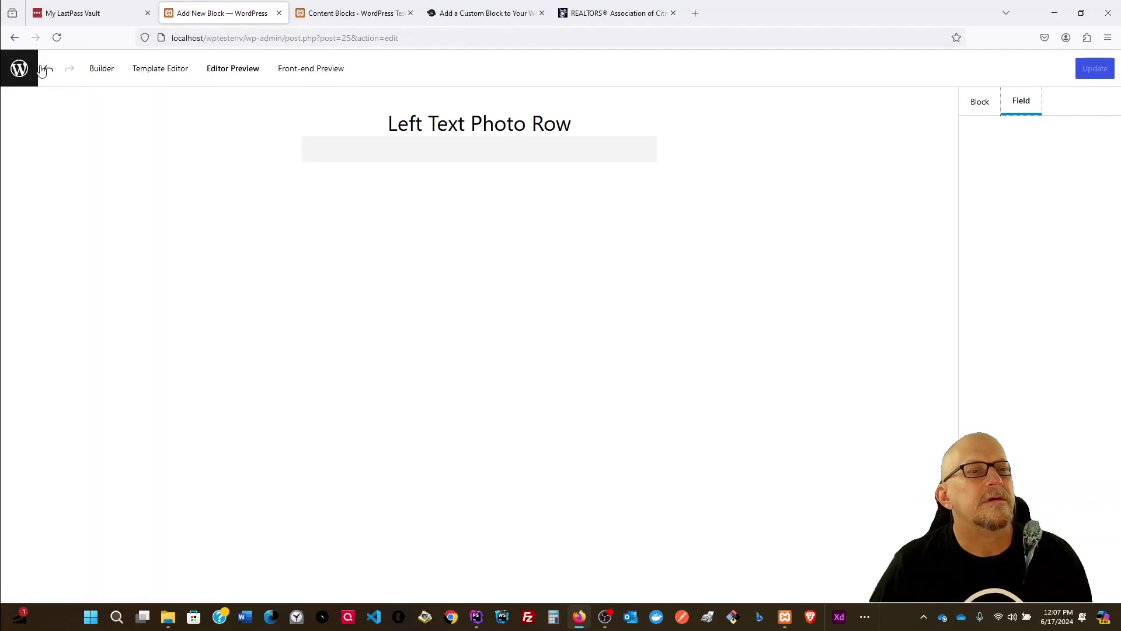
pyautogui.click(362, 9)
# Step: Open All Pages in a new tab and start editing the Home page
pyautogui.click(61, 41)
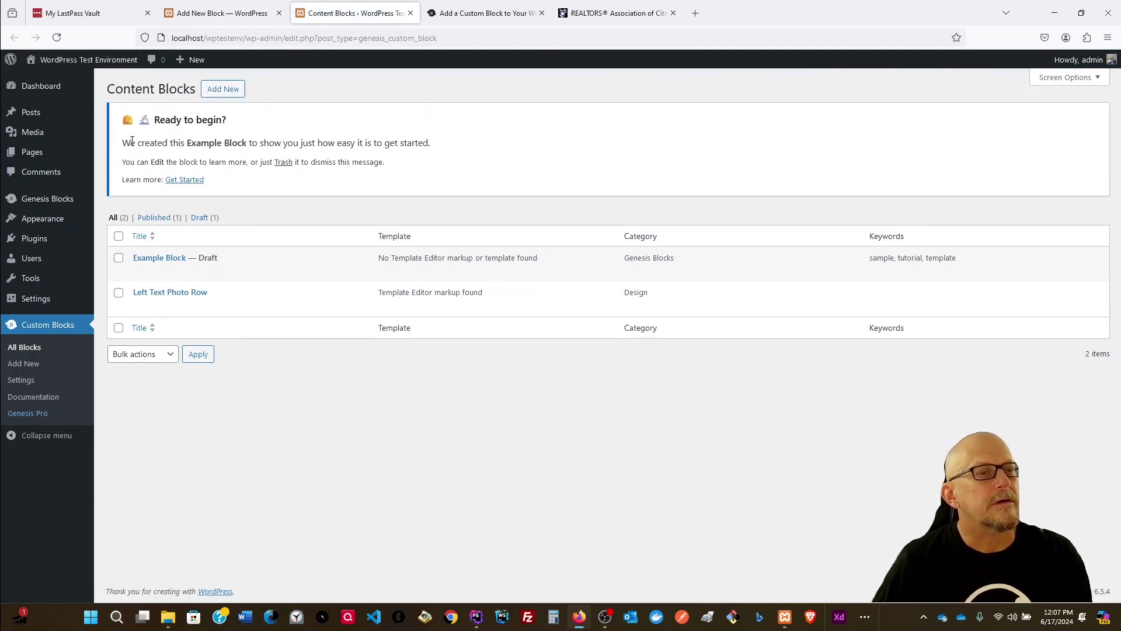
pyautogui.moveTo(34, 152)
pyautogui.rightClick(125, 160)
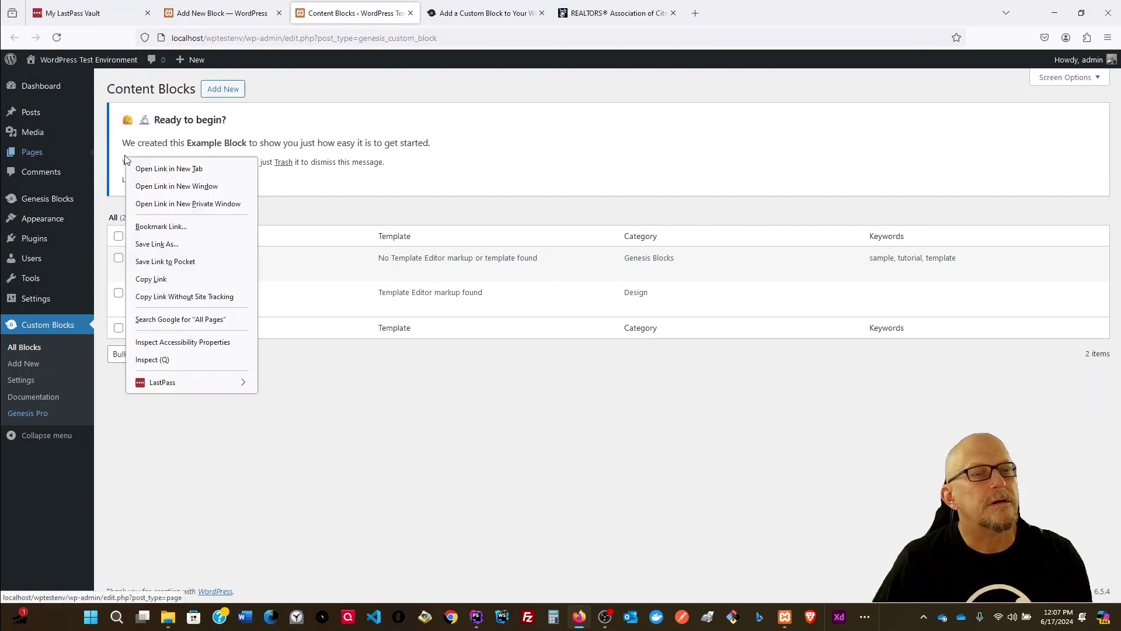
pyautogui.click(177, 170)
pyautogui.click(453, 15)
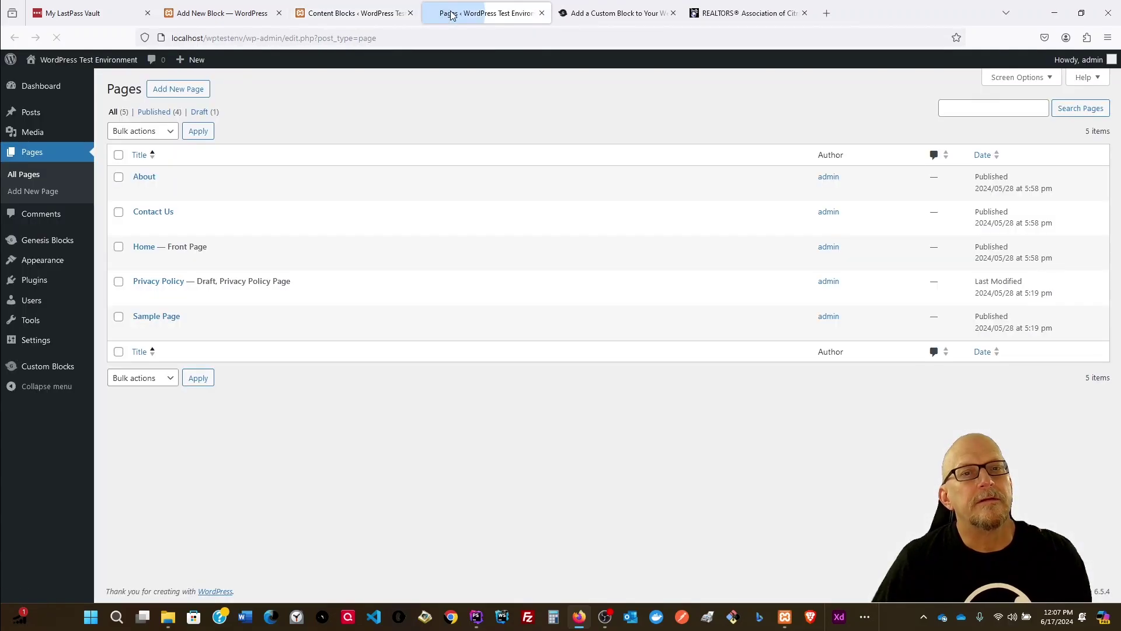
pyautogui.moveTo(155, 245)
pyautogui.click(139, 262)
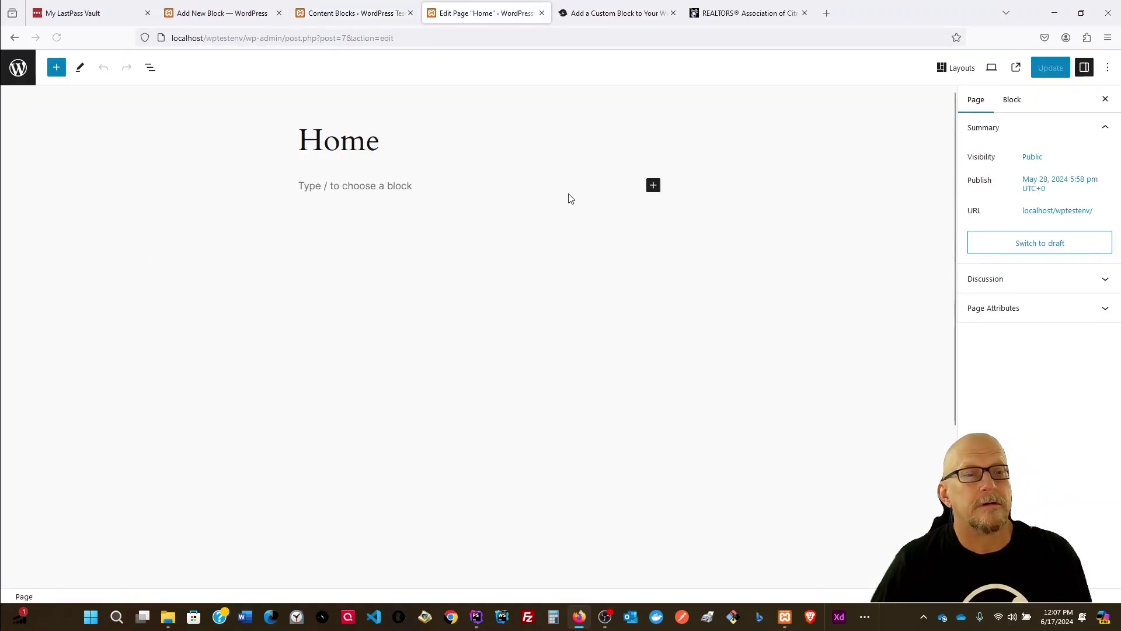
# Step: Insert the Left Text Photo Row block on Home and select its Left Text field
pyautogui.click(654, 185)
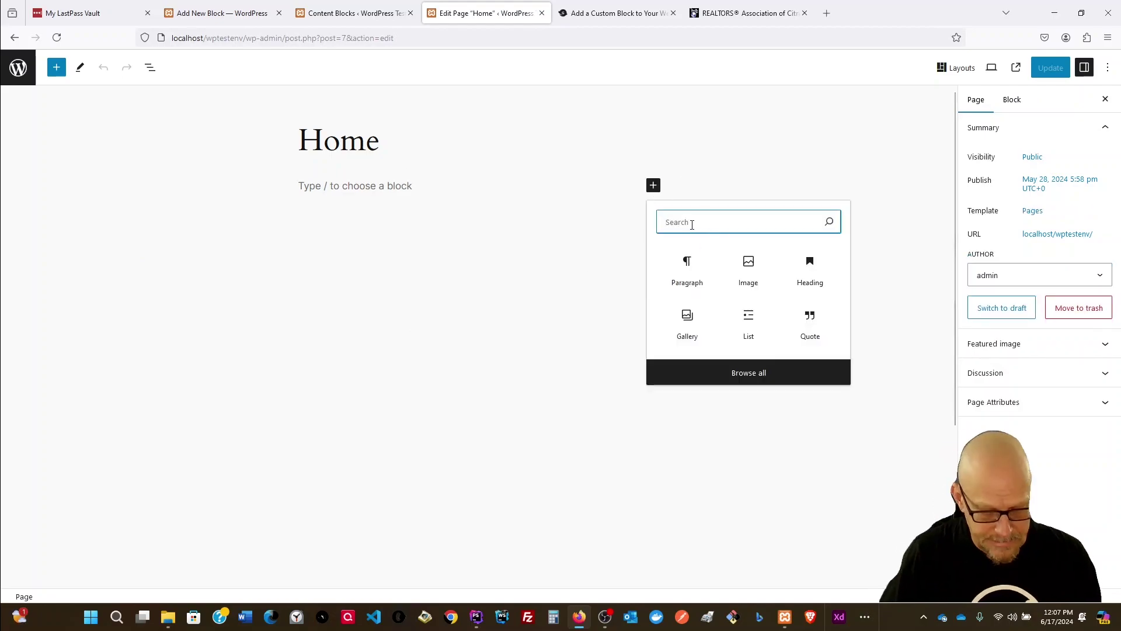
pyautogui.write('Left')
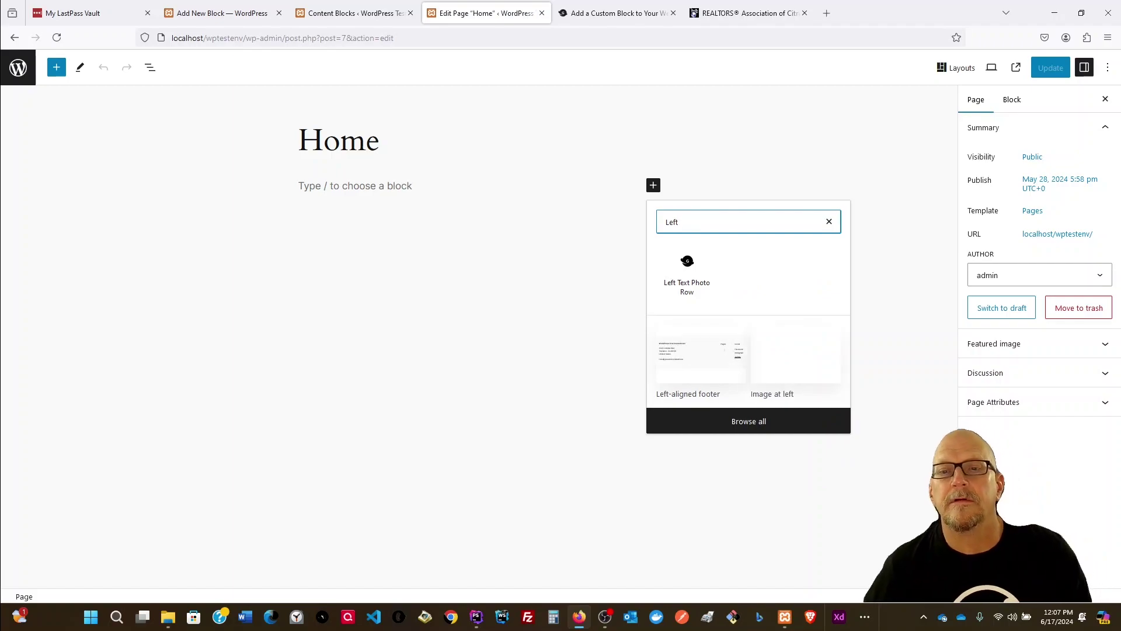
pyautogui.click(685, 288)
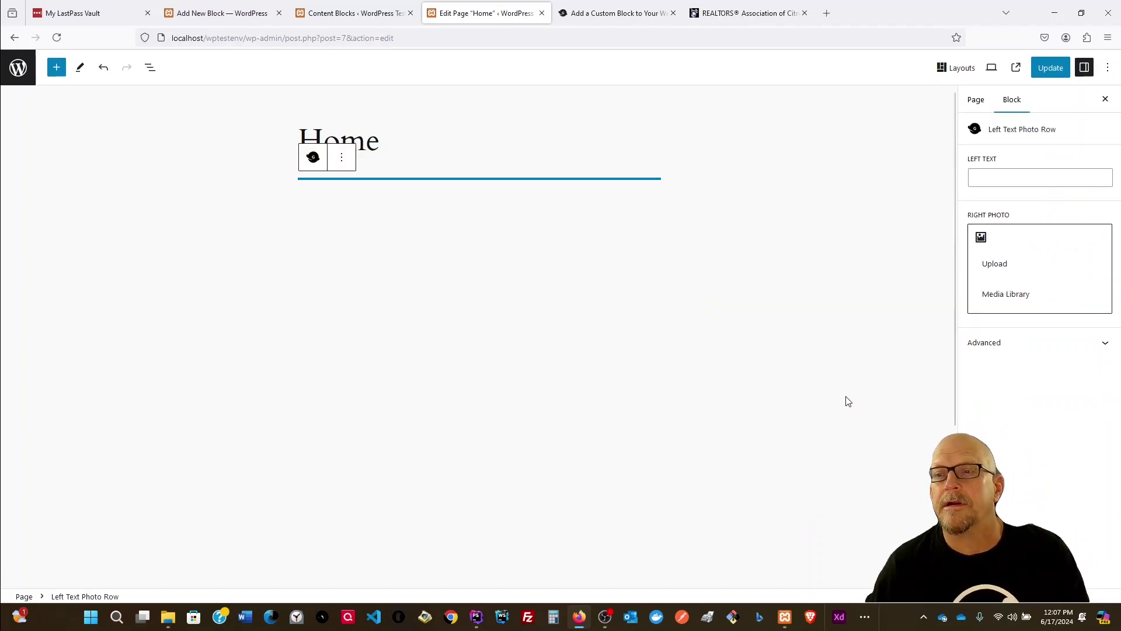
pyautogui.click(998, 178)
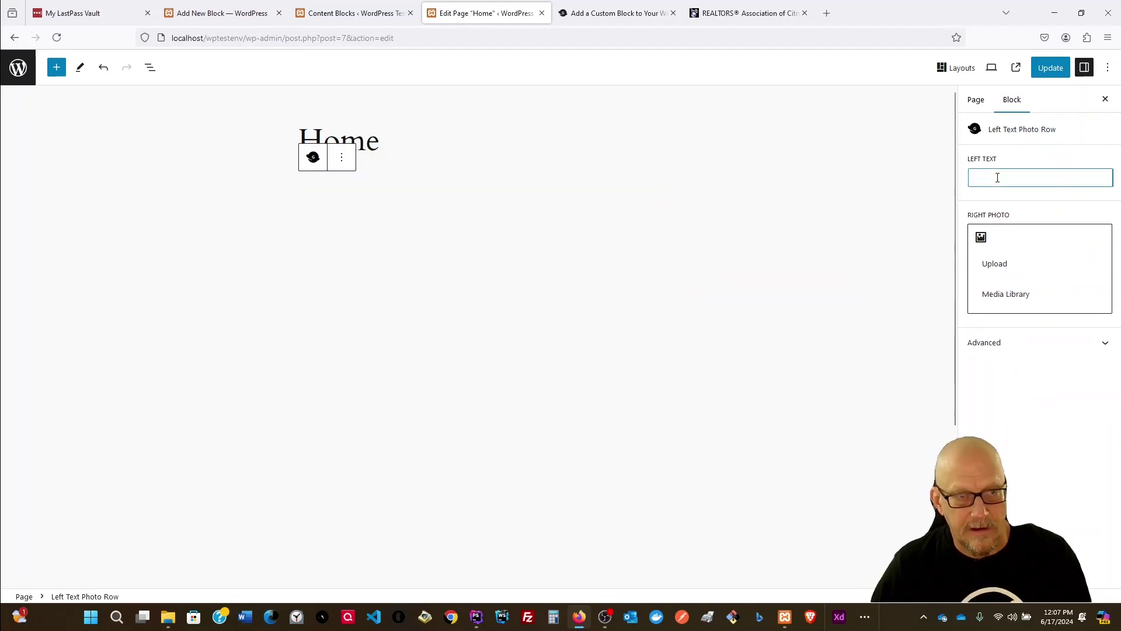
# Step: Load lipsum.com in a new browser tab
pyautogui.click(827, 13)
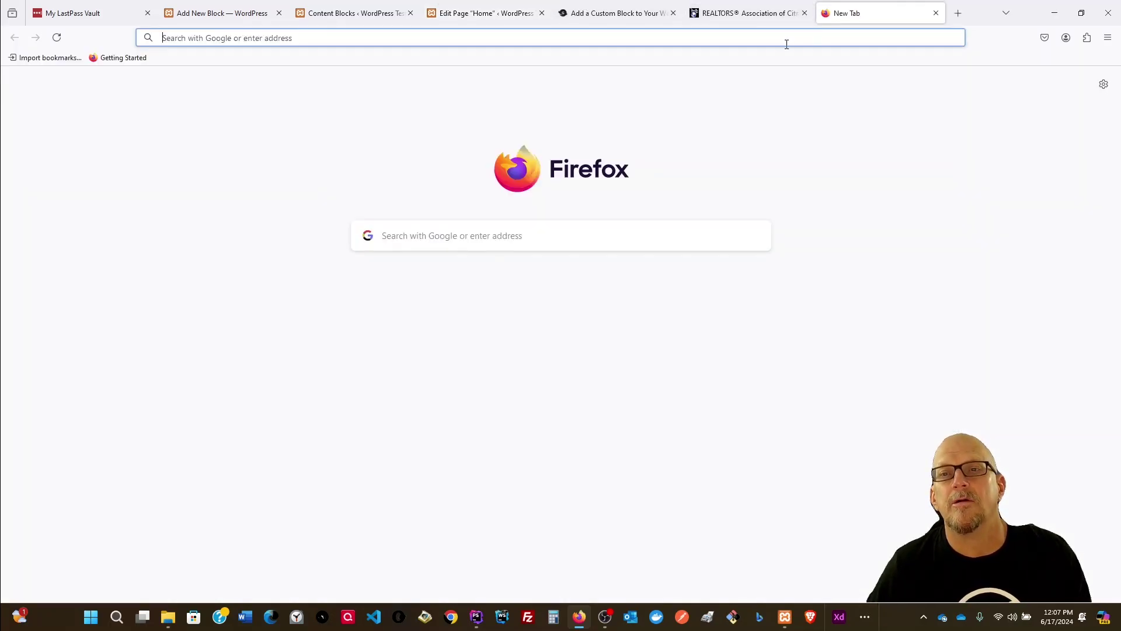
pyautogui.click(776, 38)
pyautogui.write('Lipso')
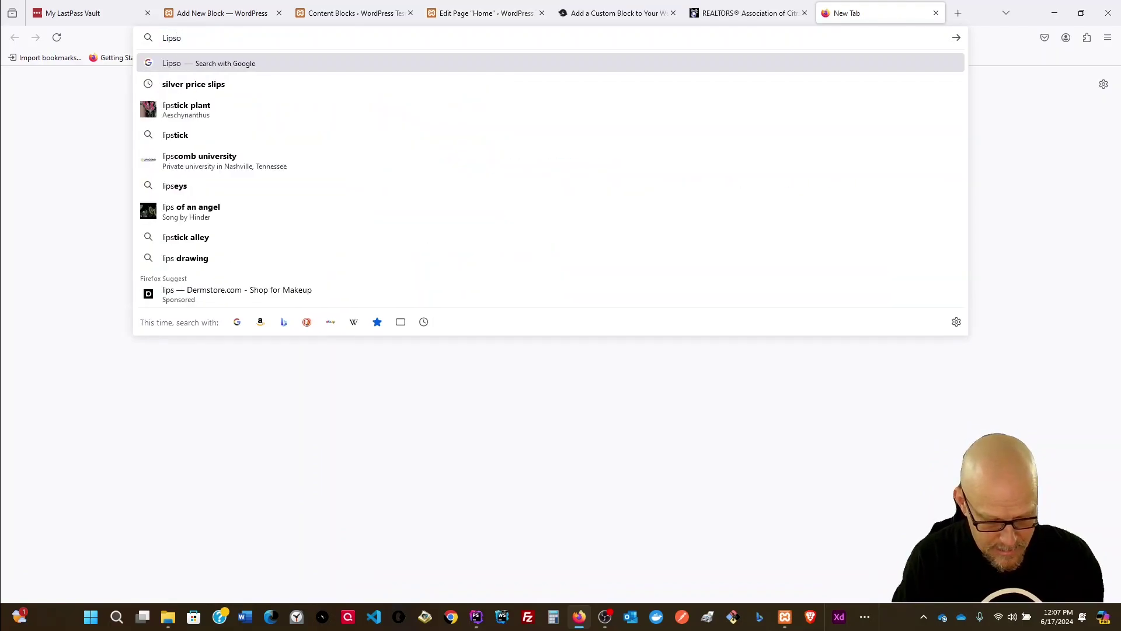
pyautogui.press('BackSpace')
pyautogui.write('um')
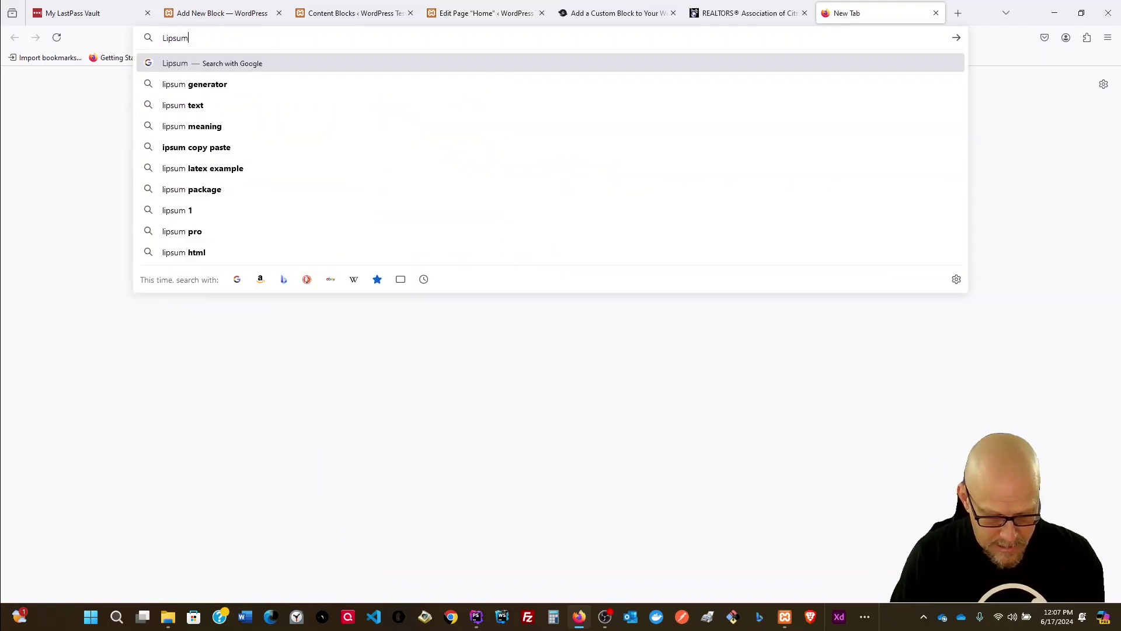
pyautogui.write('.com')
pyautogui.press('Return')
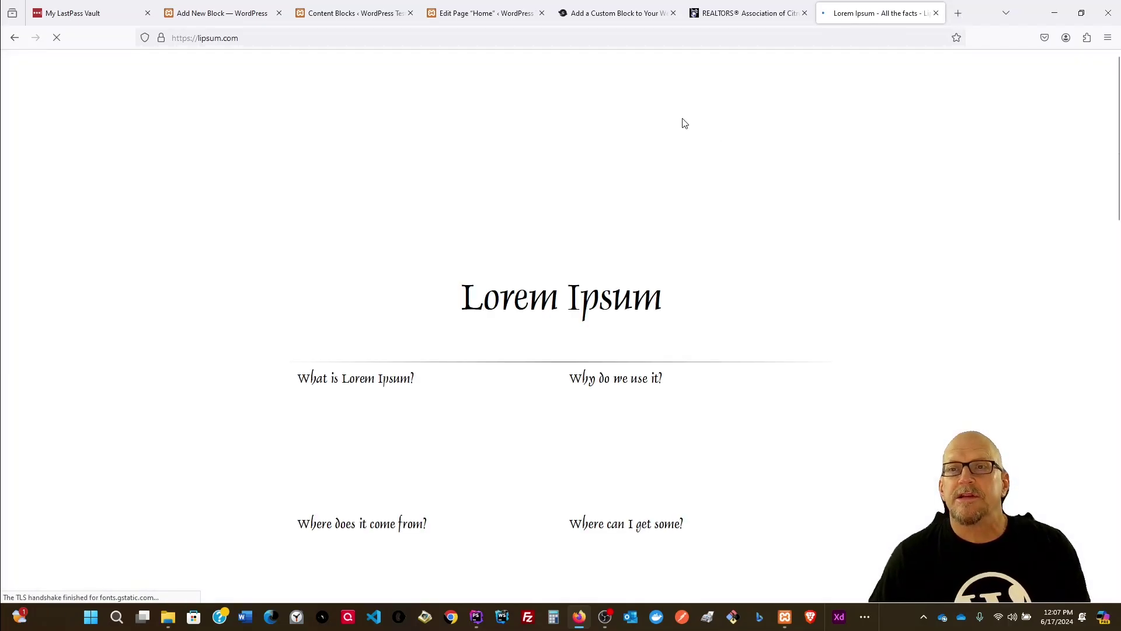
# Step: Select the standard Lorem Ipsum paragraph for copying, then return to the Content Blocks list
pyautogui.scroll(-15, 600, 239)
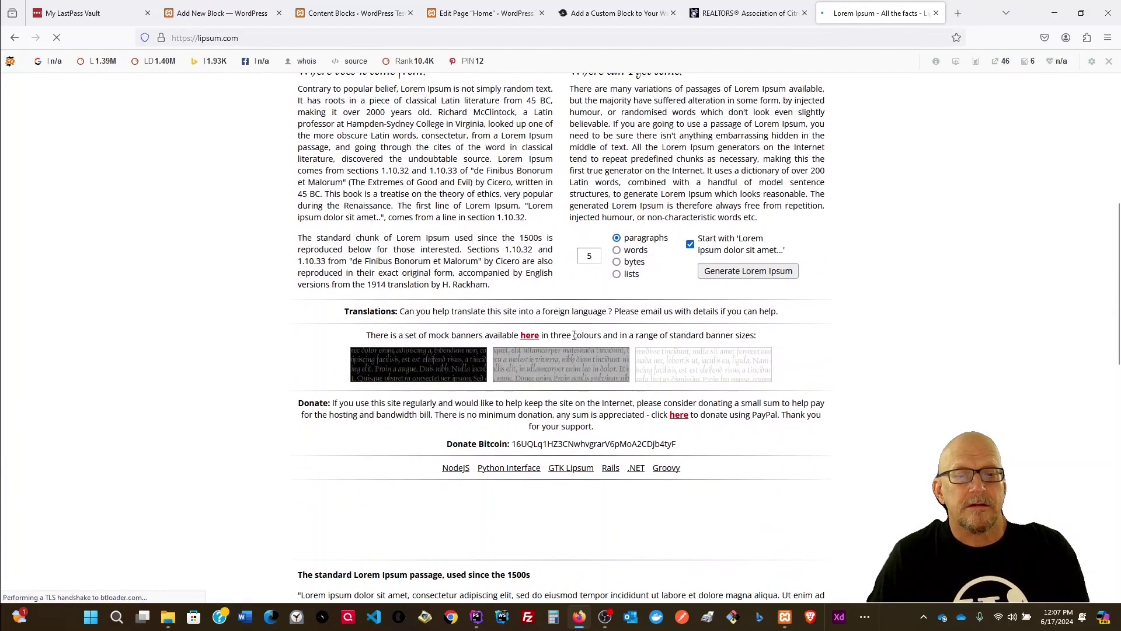
pyautogui.scroll(-2, 586, 303)
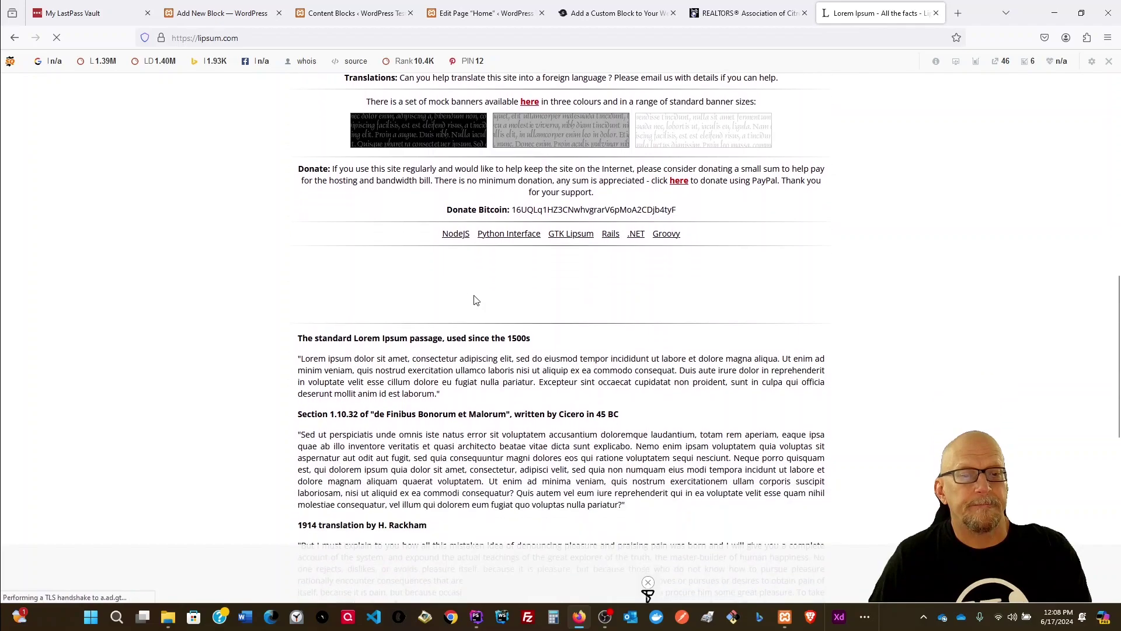
pyautogui.moveTo(444, 337); pyautogui.dragTo(301, 299)
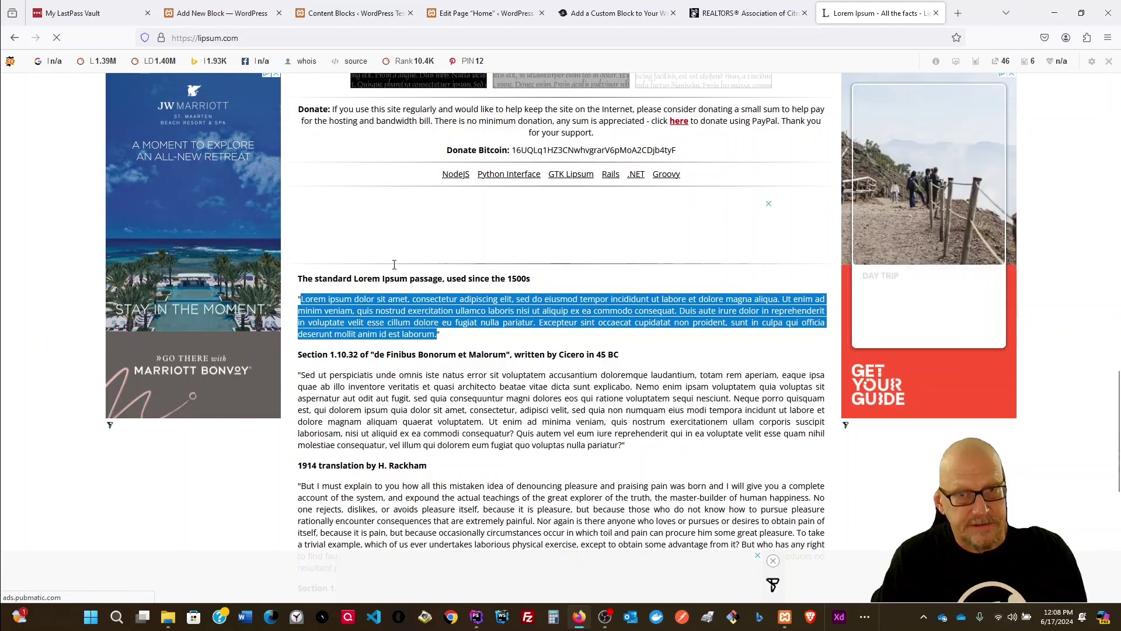
pyautogui.click(323, 16)
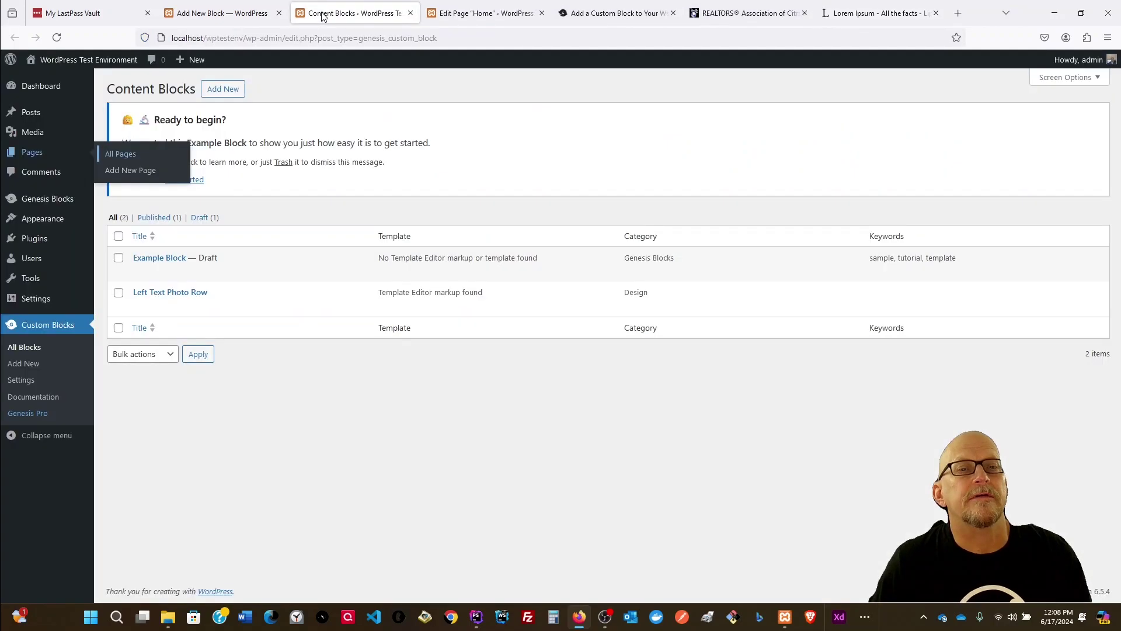
# Step: On the Home page, paste the Lorem Ipsum text into LEFT TEXT and upload realtor-showing.png as RIGHT PHOTO
pyautogui.click(473, 14)
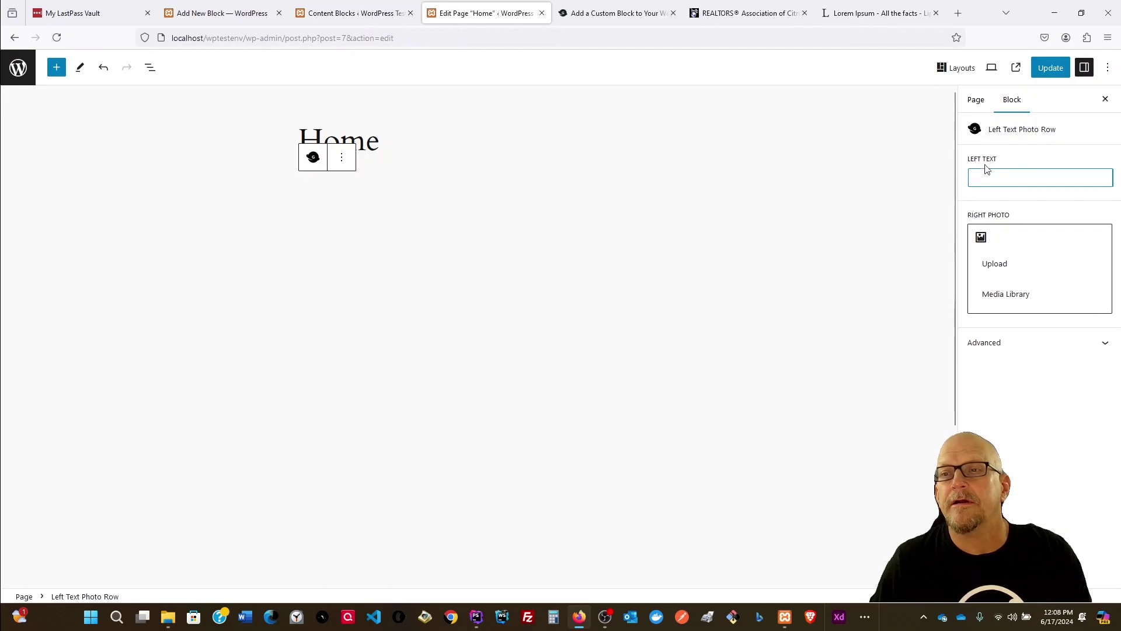
pyautogui.hotkey('ctrl', 'v')
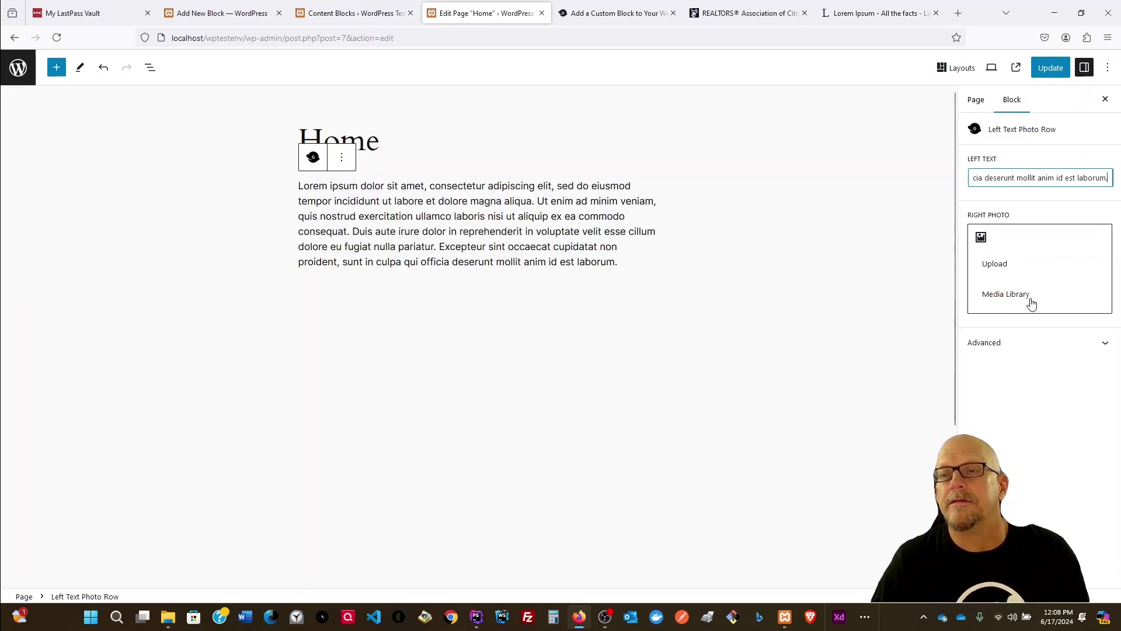
pyautogui.click(994, 265)
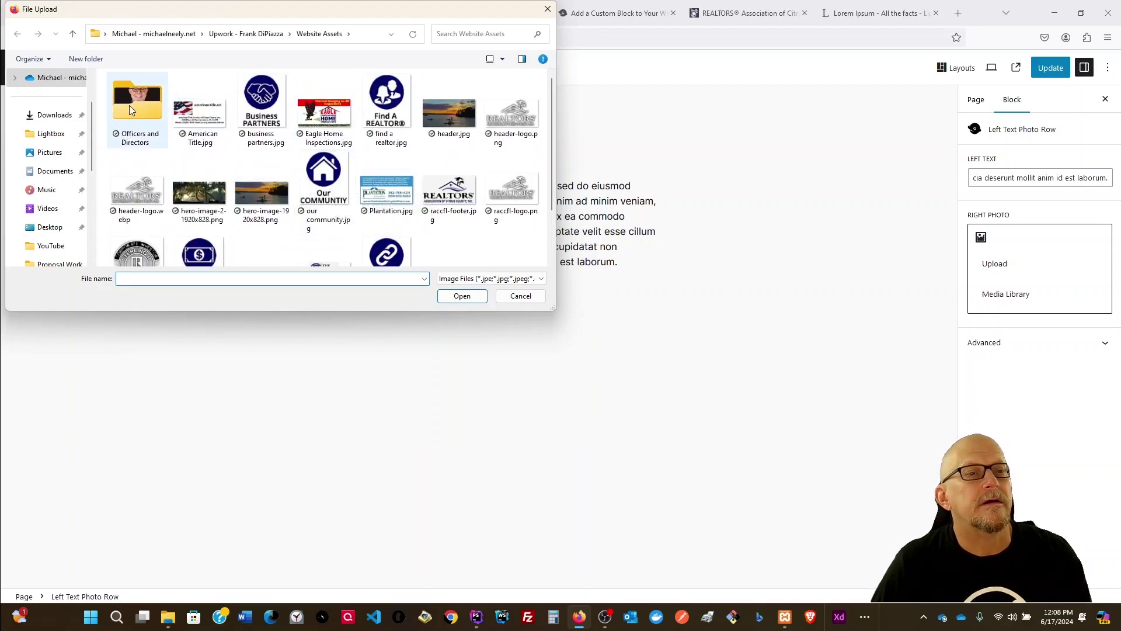
pyautogui.click(243, 35)
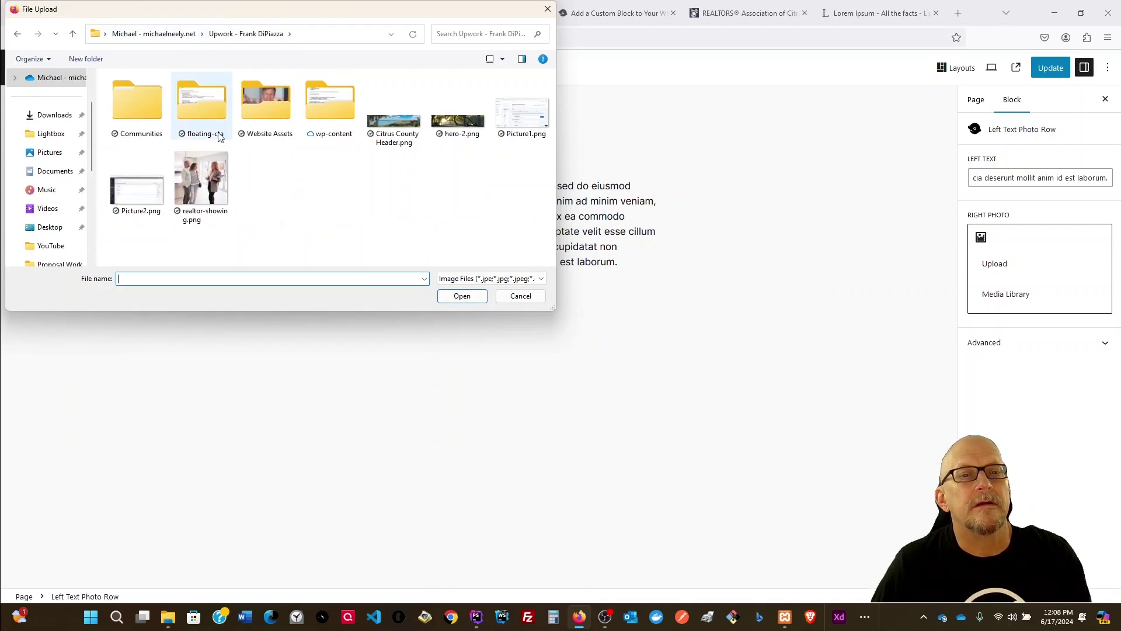
pyautogui.click(207, 182)
pyautogui.doubleClick(206, 180)
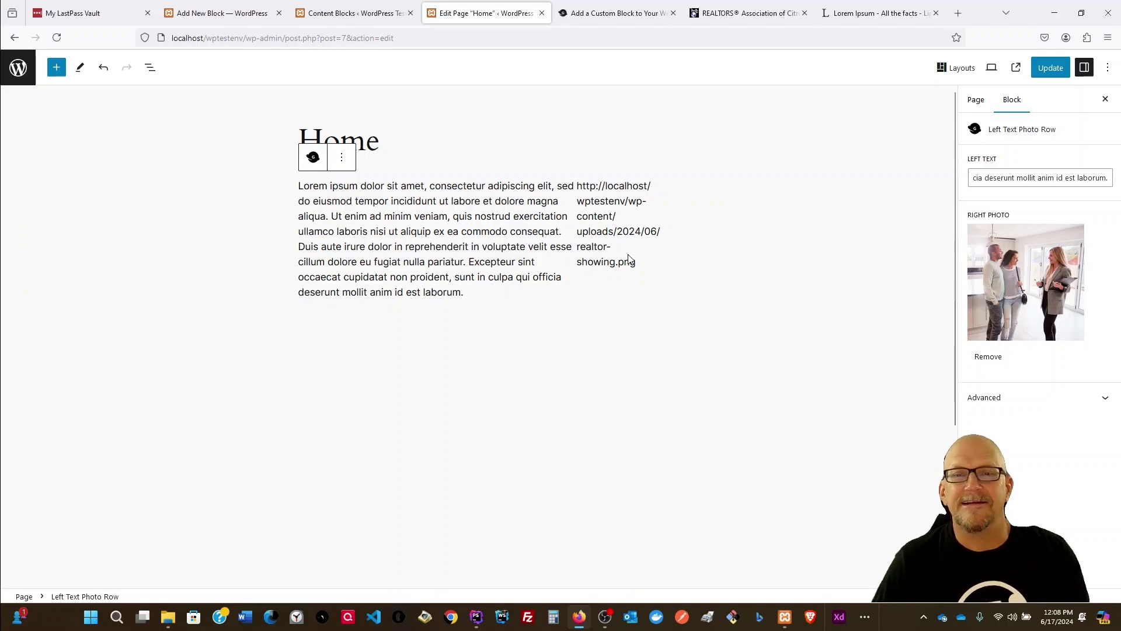
pyautogui.moveTo(581, 183); pyautogui.dragTo(637, 264)
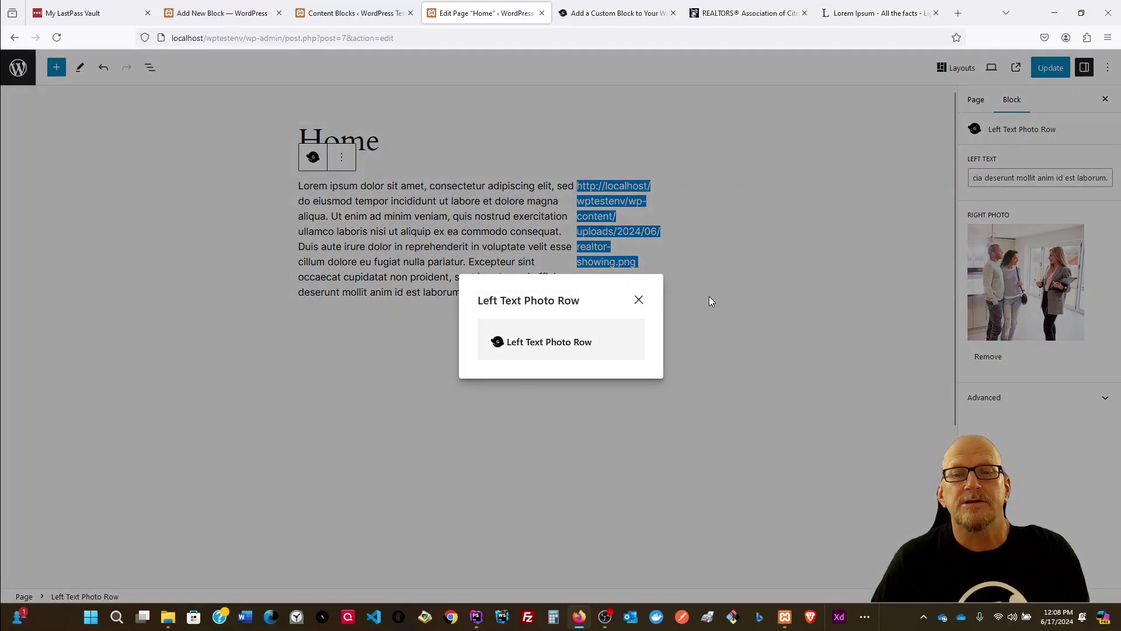
pyautogui.click(639, 300)
# Step: Update the Home page and open the Left Text Photo Row block's template markup
pyautogui.click(1055, 75)
pyautogui.click(358, 19)
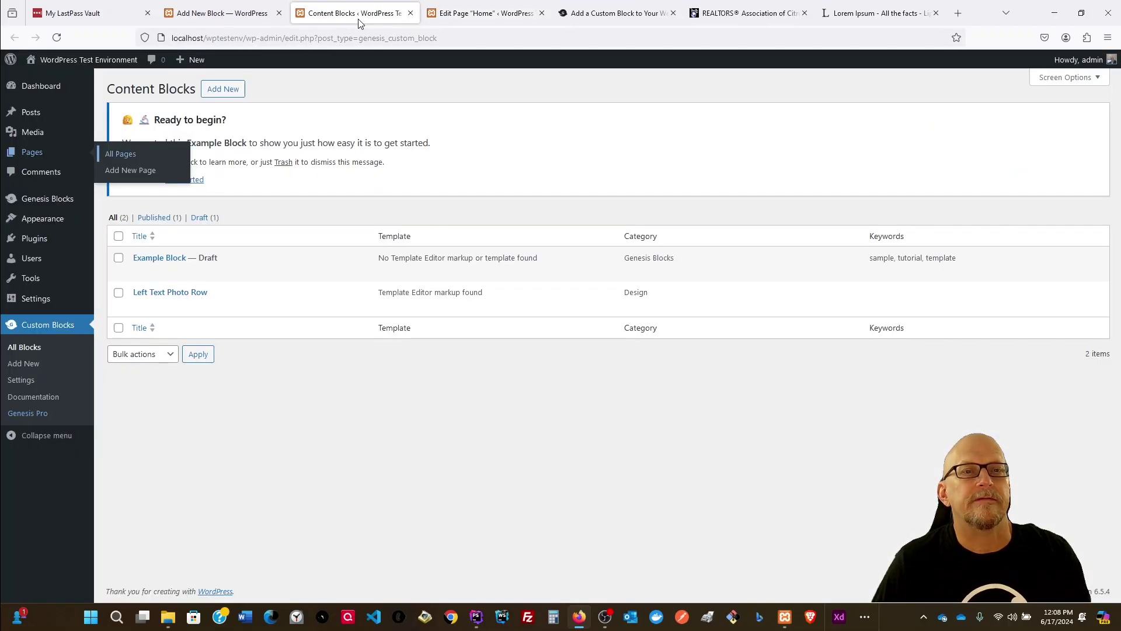
pyautogui.click(286, 14)
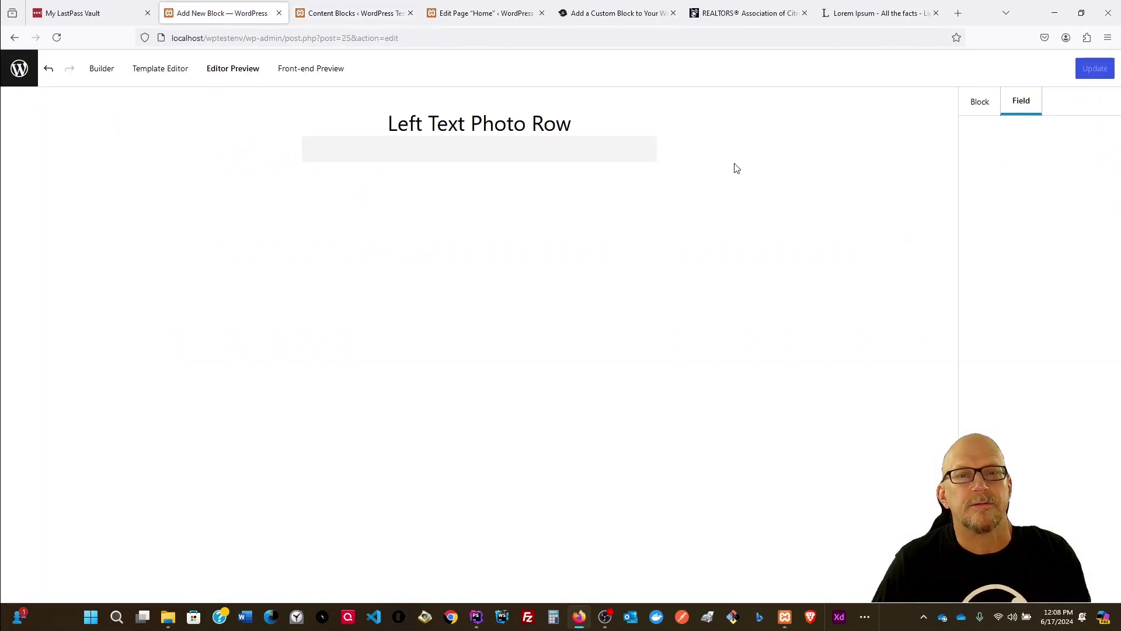
pyautogui.click(145, 68)
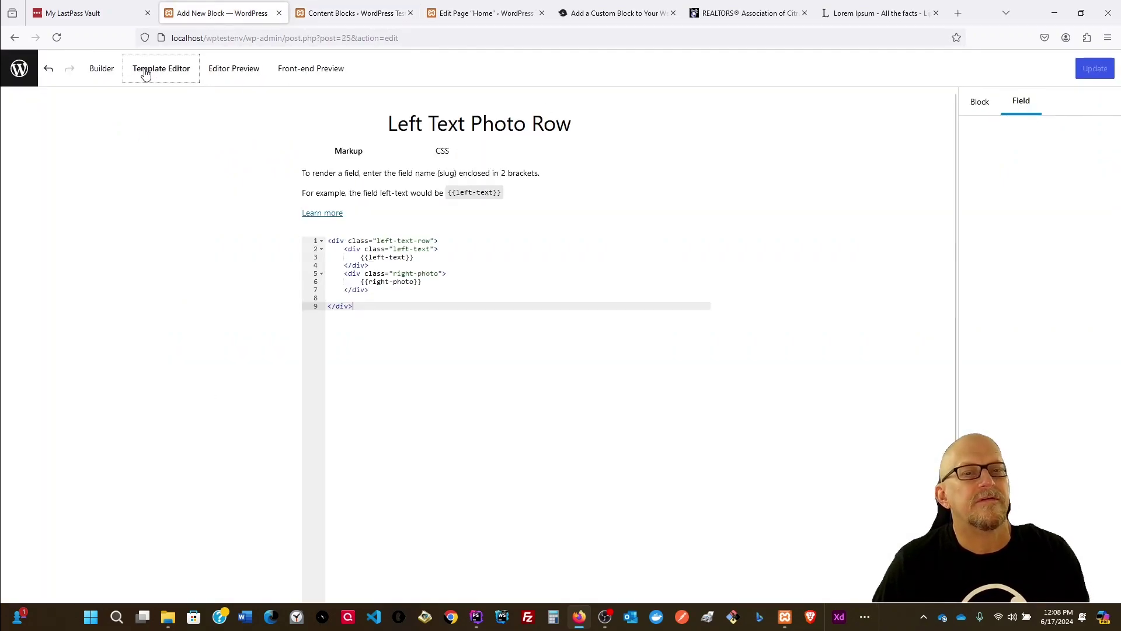
# Step: Wrap {{right-photo}} in an img tag with alt "Realtor showing family a home" and save the template
pyautogui.click(361, 282)
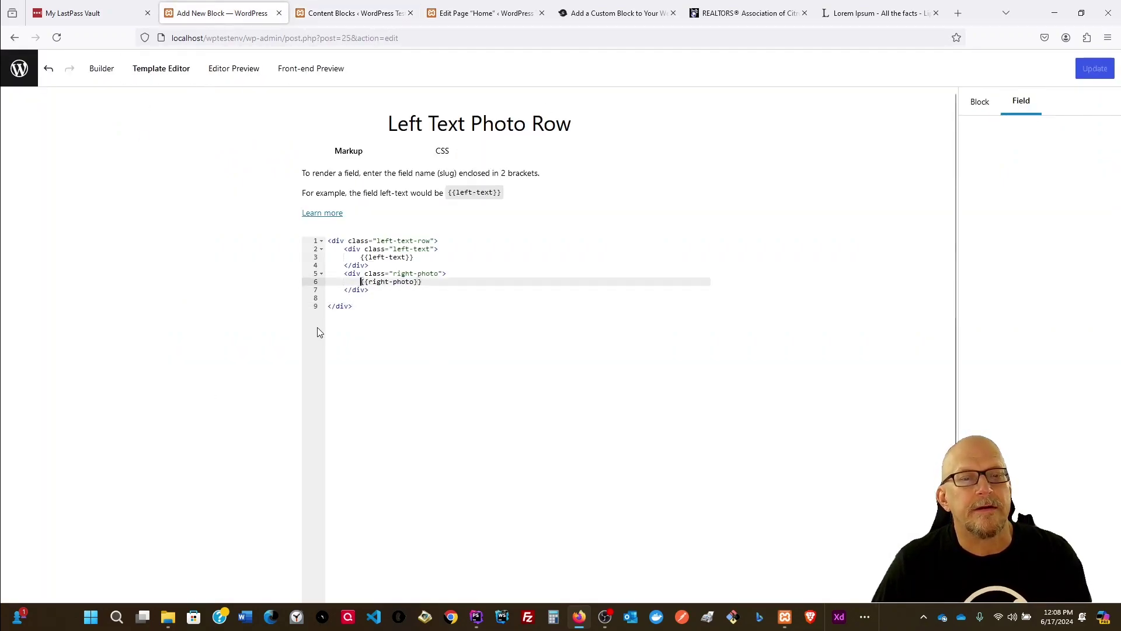
pyautogui.write('<img dr')
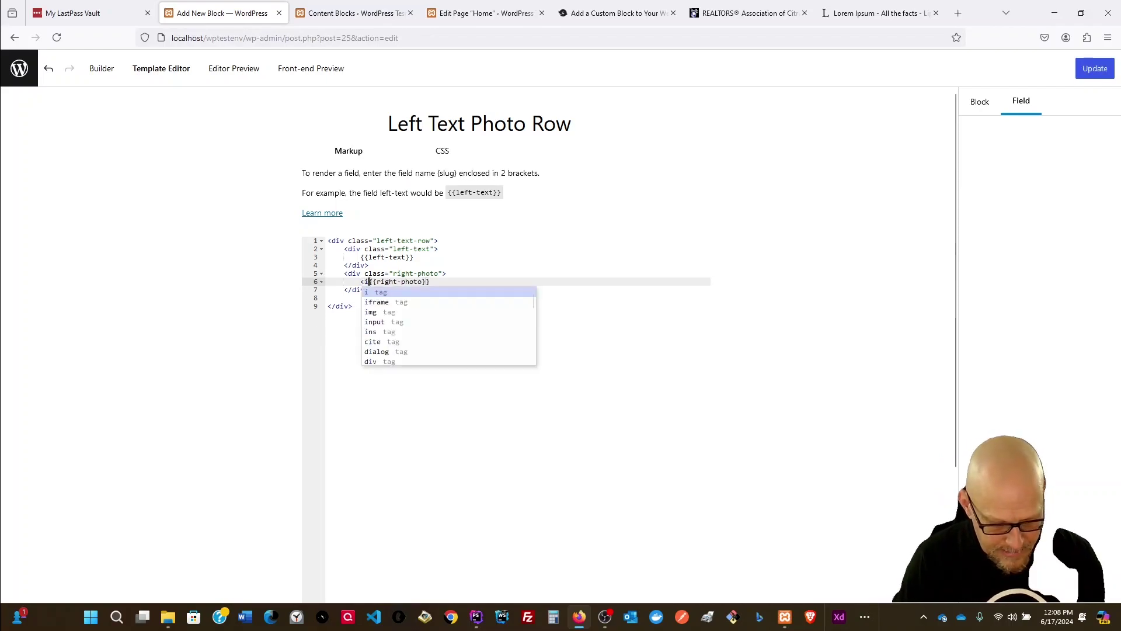
pyautogui.press('BackSpace')
pyautogui.press('BackSpace')
pyautogui.write('src=')
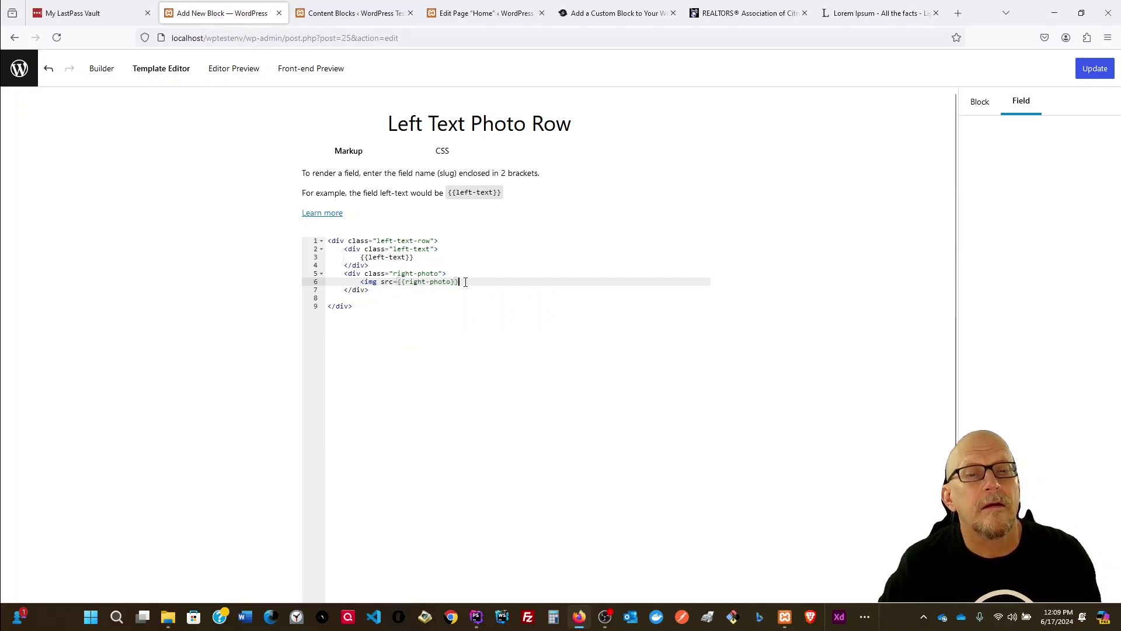
pyautogui.write('alt=')
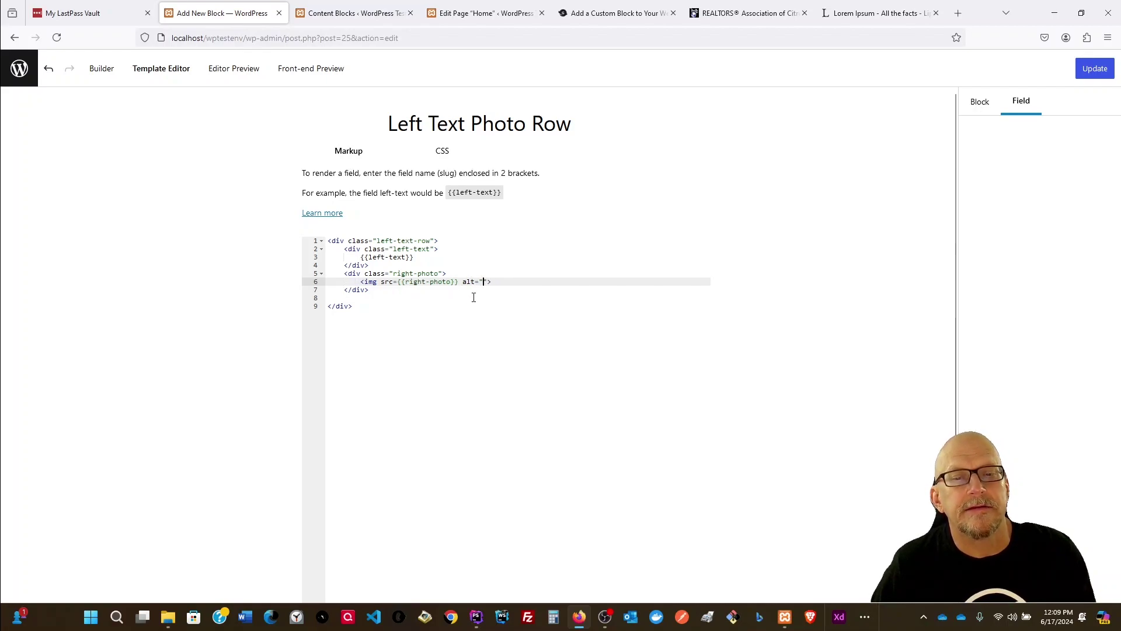
pyautogui.write('Realot')
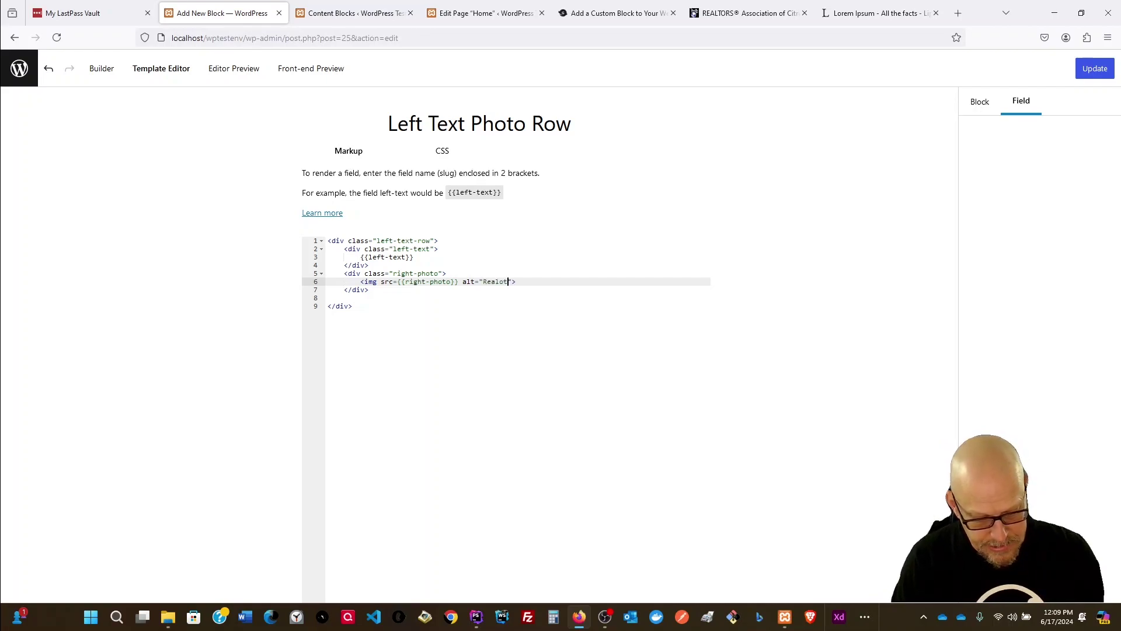
pyautogui.press('BackSpace')
pyautogui.press('BackSpace')
pyautogui.press('BackSpace')
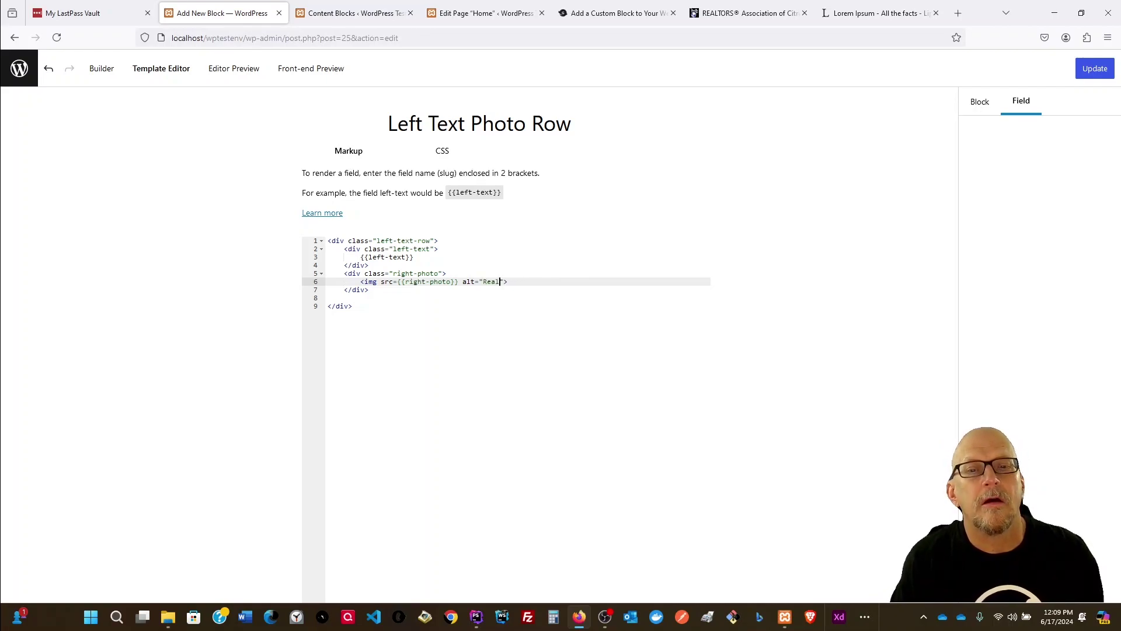
pyautogui.write('or showing')
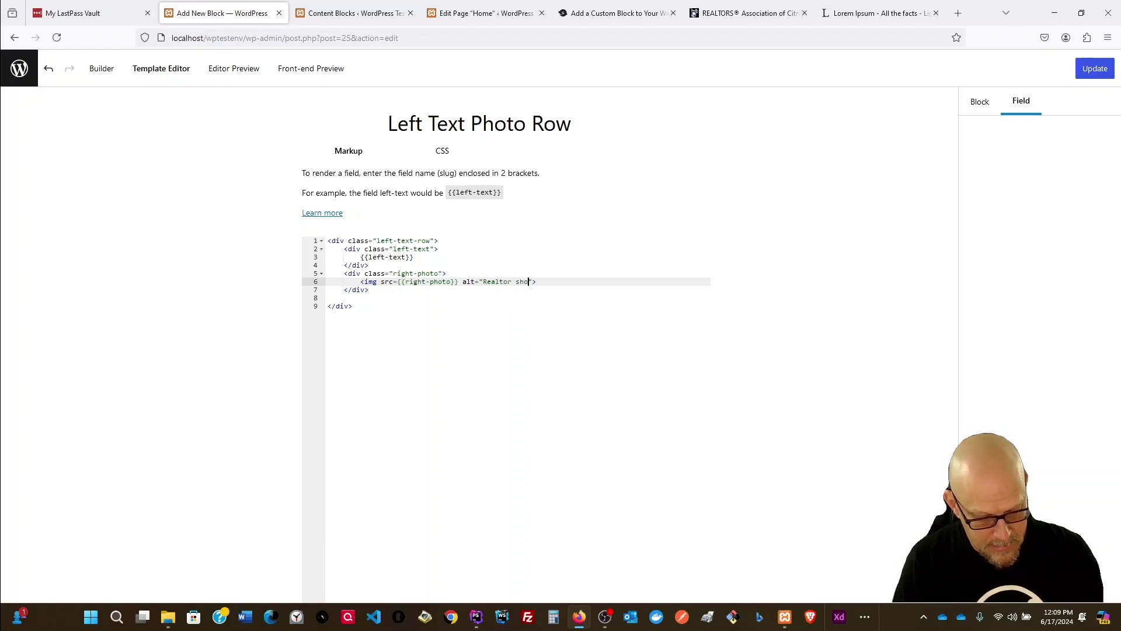
pyautogui.write(' family a home')
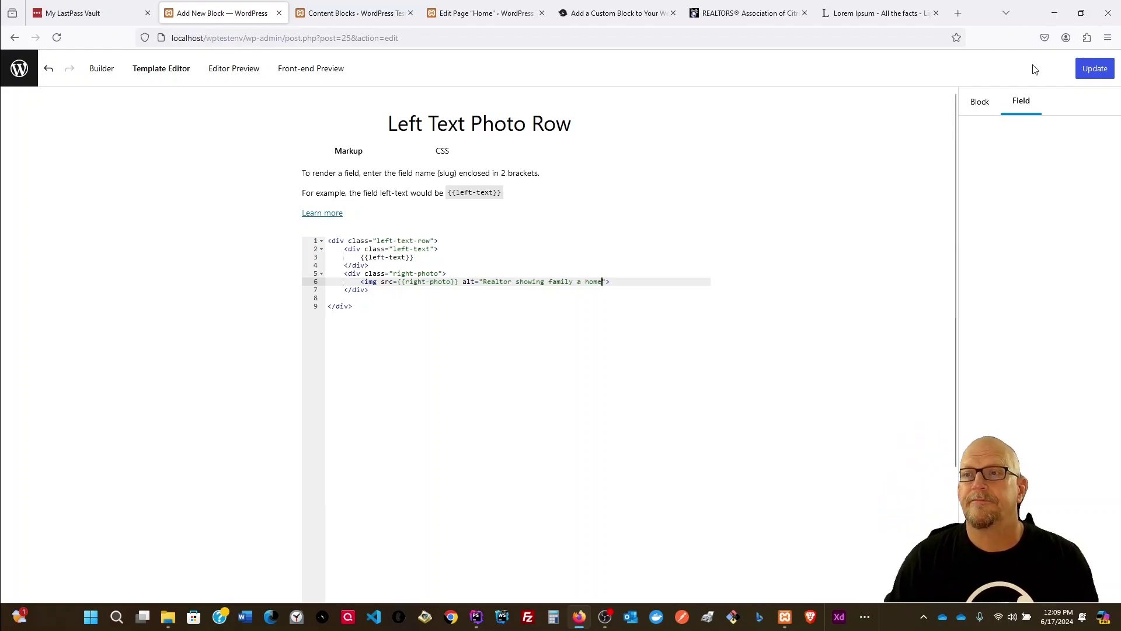
pyautogui.click(1084, 69)
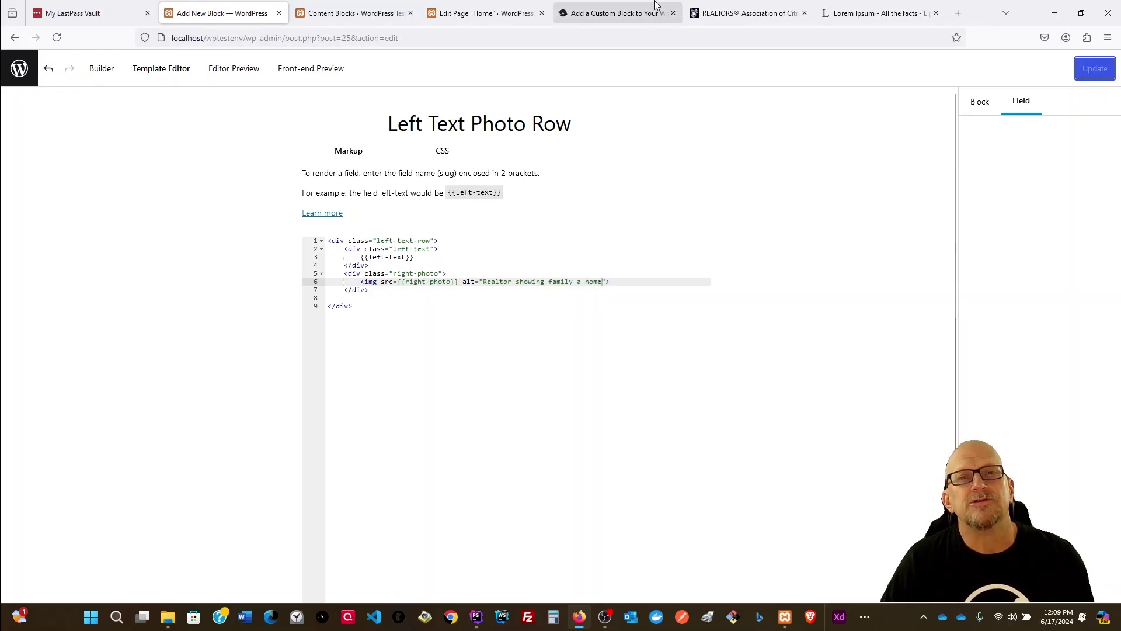
pyautogui.click(606, 13)
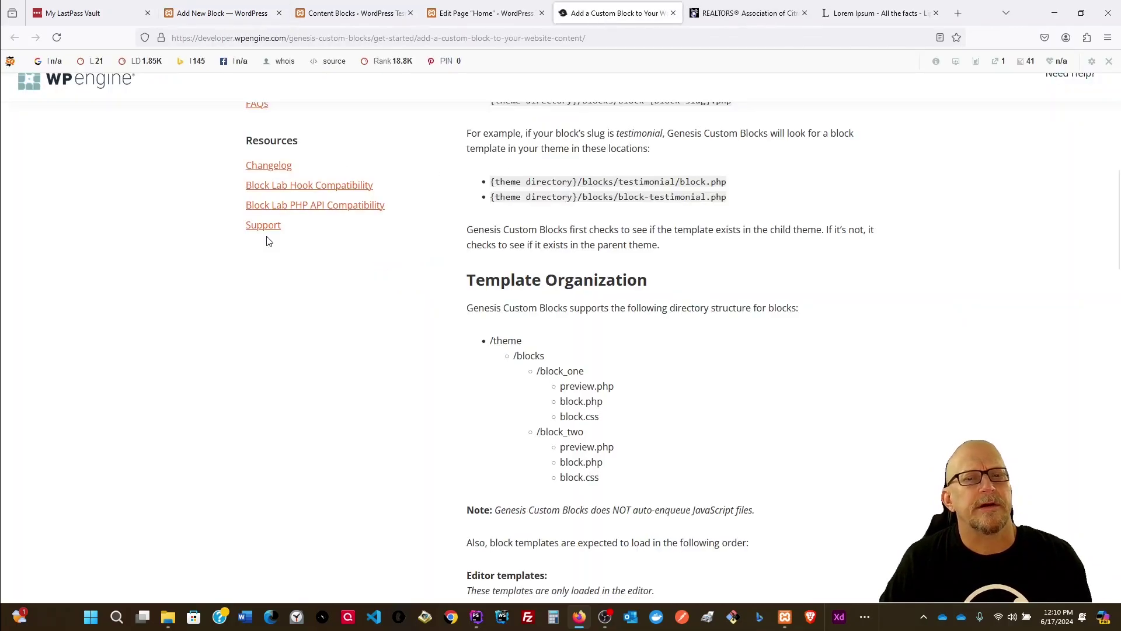
# Step: Reload the Home page editor so the realtor photo renders as an image, then open a new tab
pyautogui.click(466, 14)
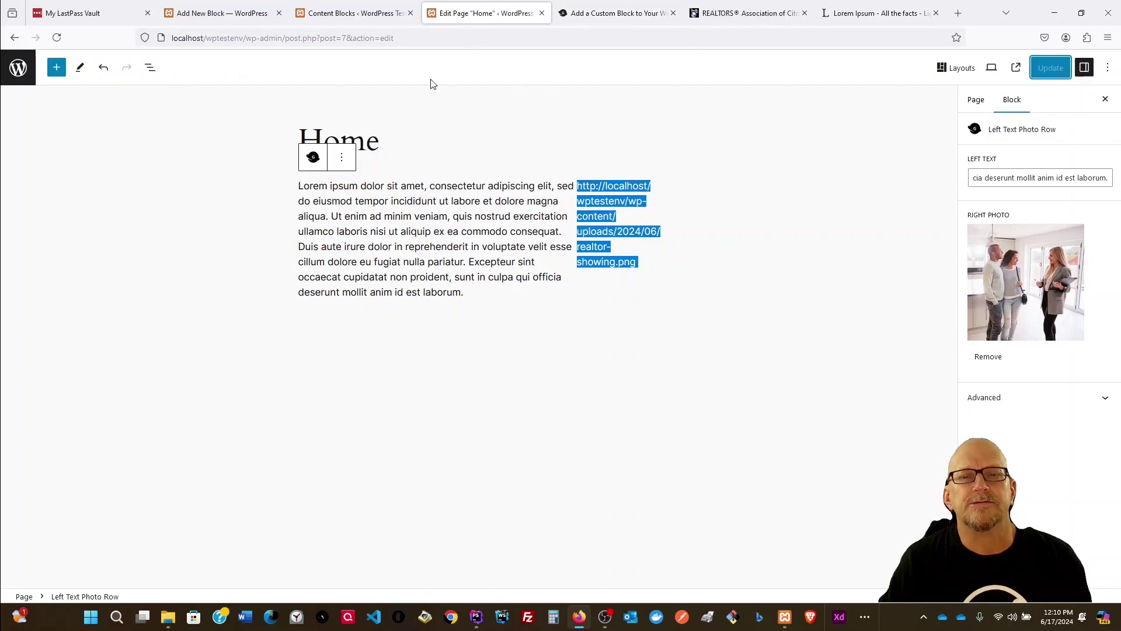
pyautogui.click(56, 37)
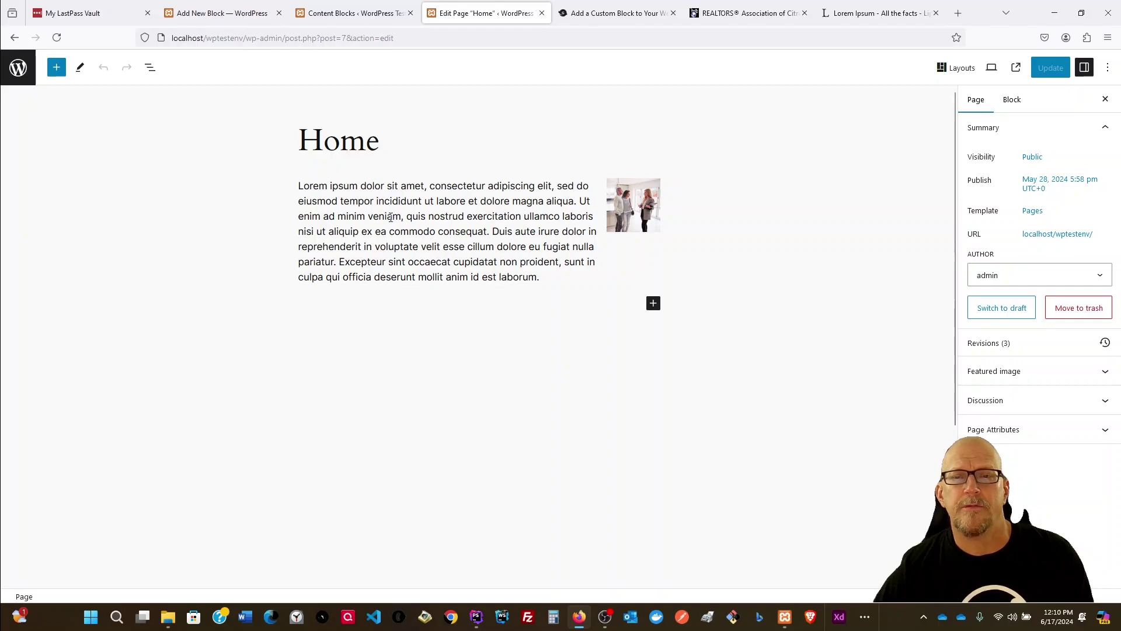
pyautogui.click(959, 14)
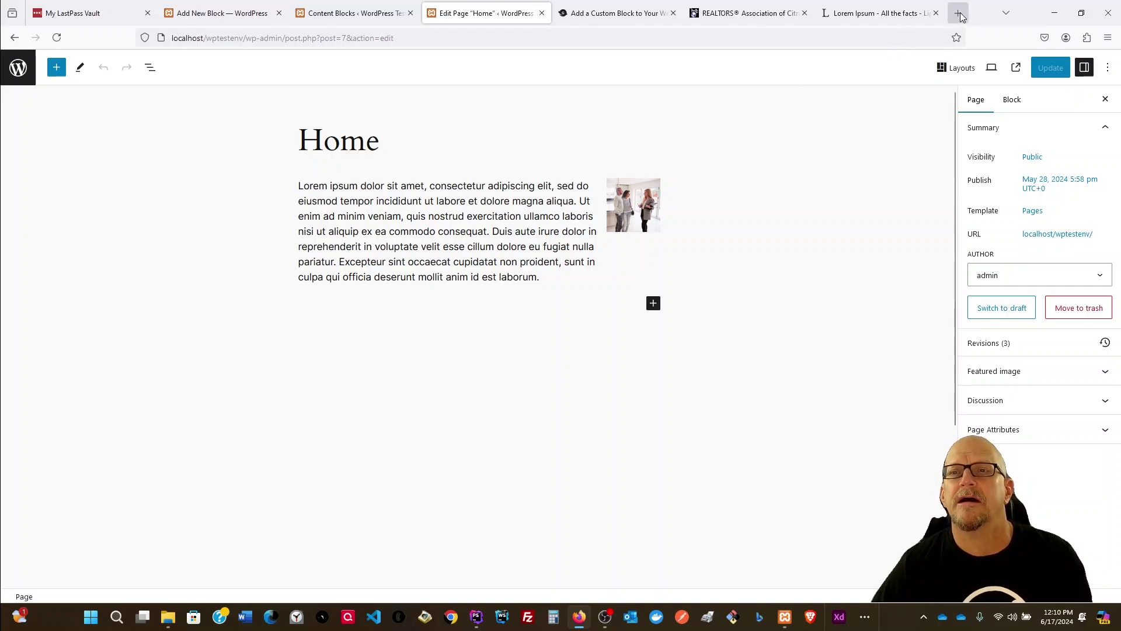
# Step: Go to wpengine.com, correcting the mistyped address
pyautogui.click(884, 38)
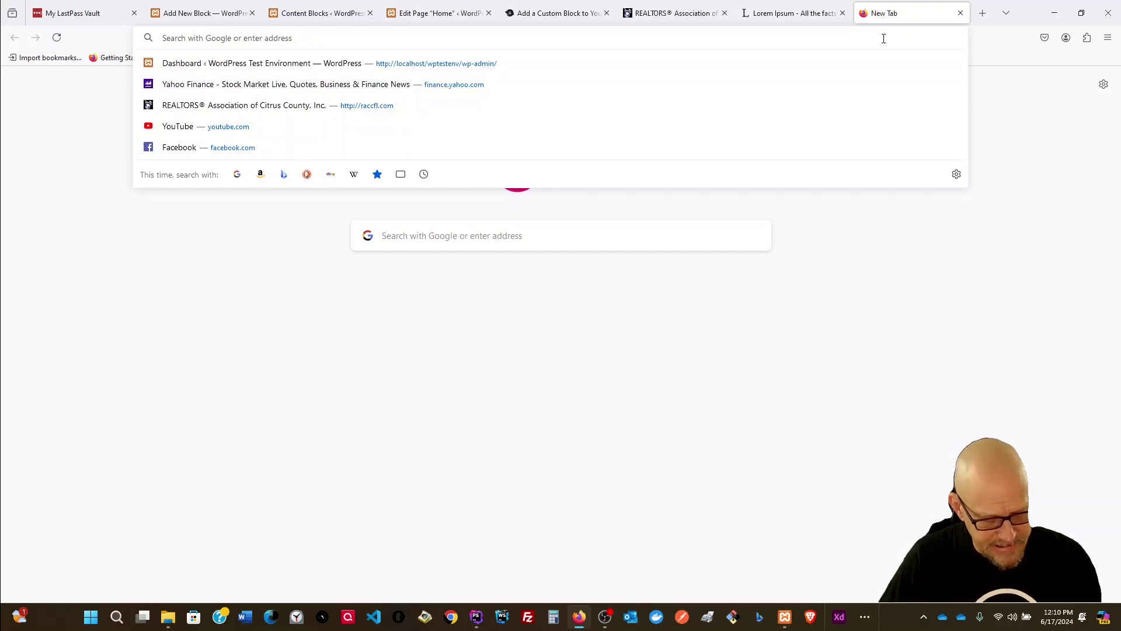
pyautogui.write('wppengi')
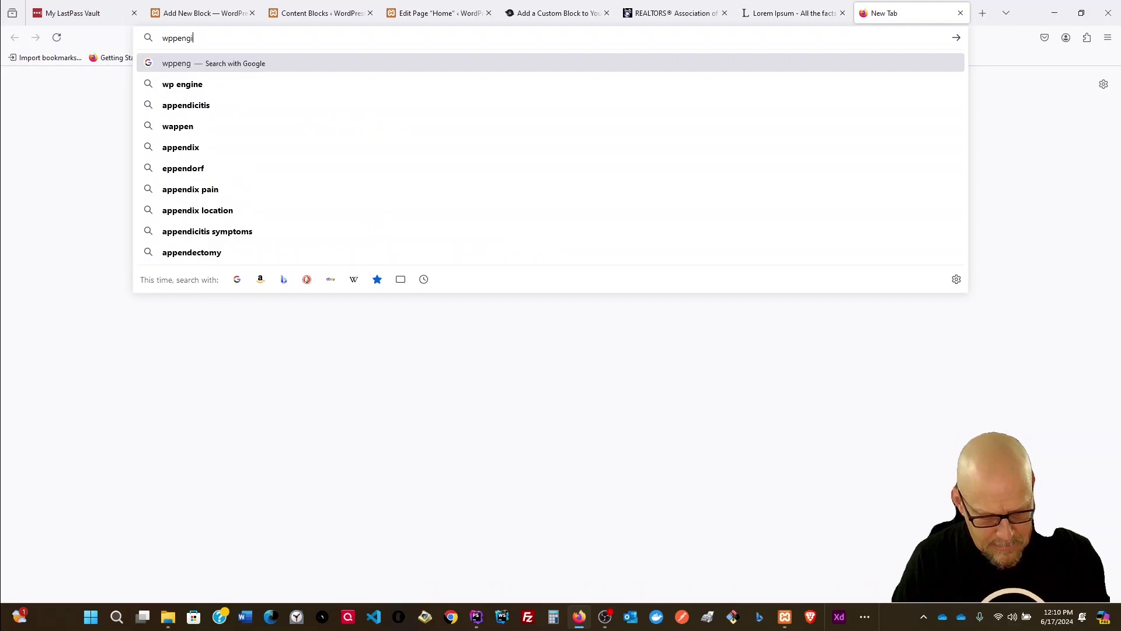
pyautogui.write('ne.com')
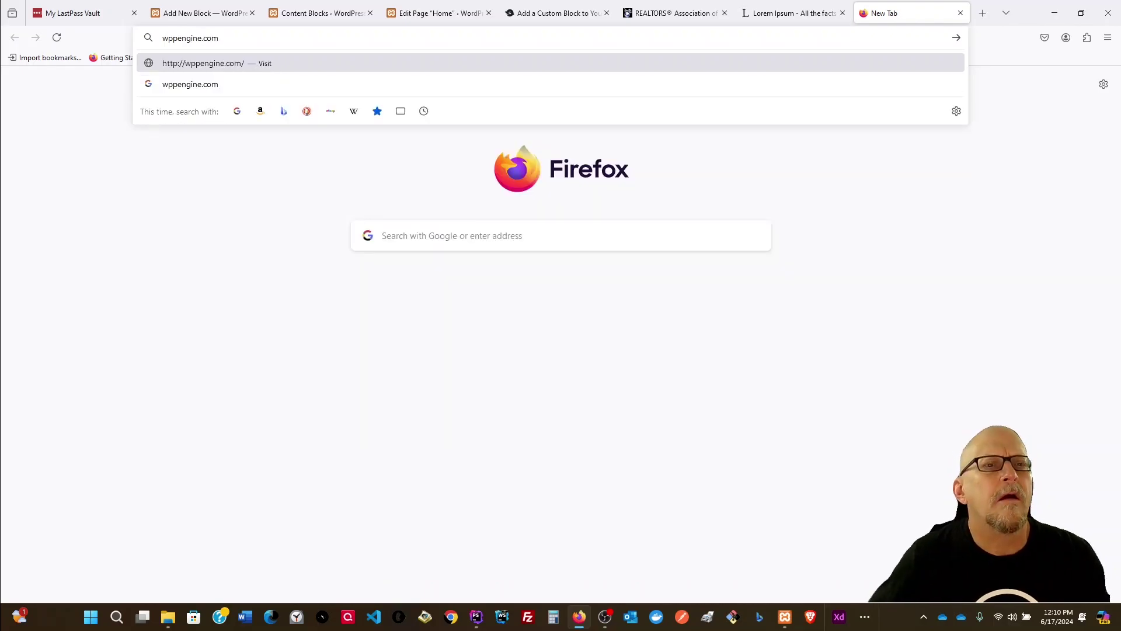
pyautogui.press('Return')
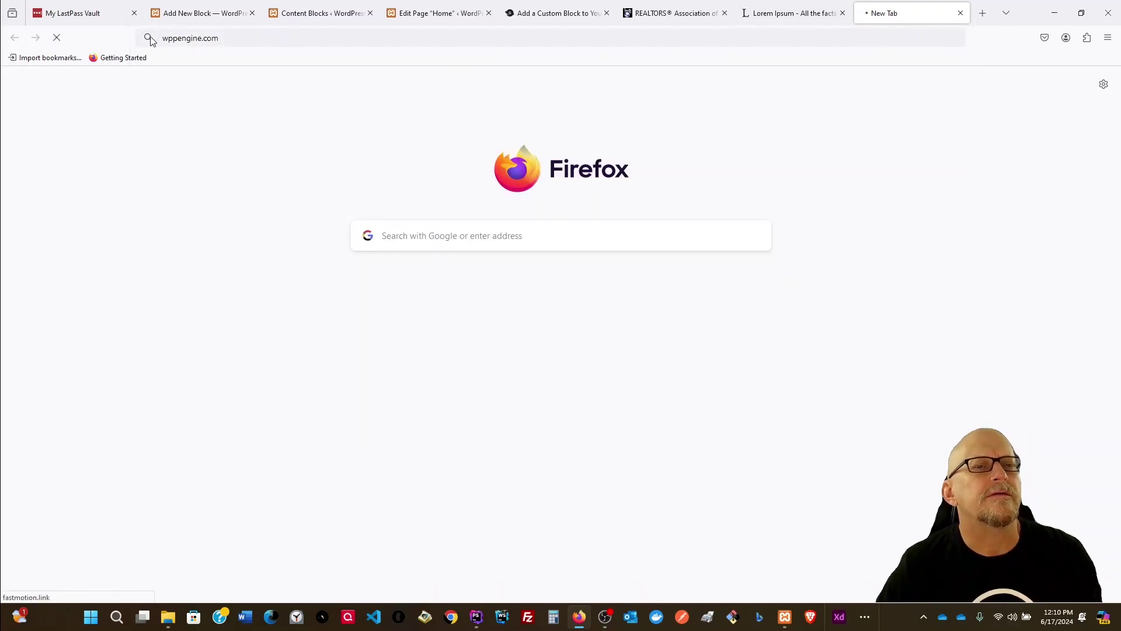
pyautogui.click(177, 39)
pyautogui.press('BackSpace')
pyautogui.write('wpeng')
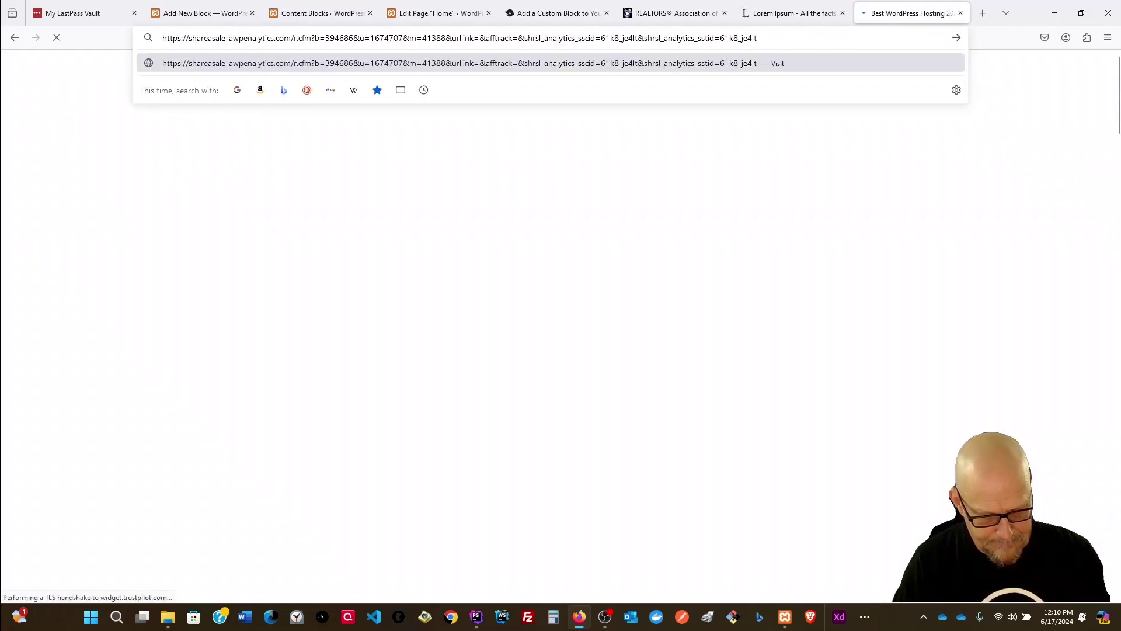
pyautogui.write('ine.com')
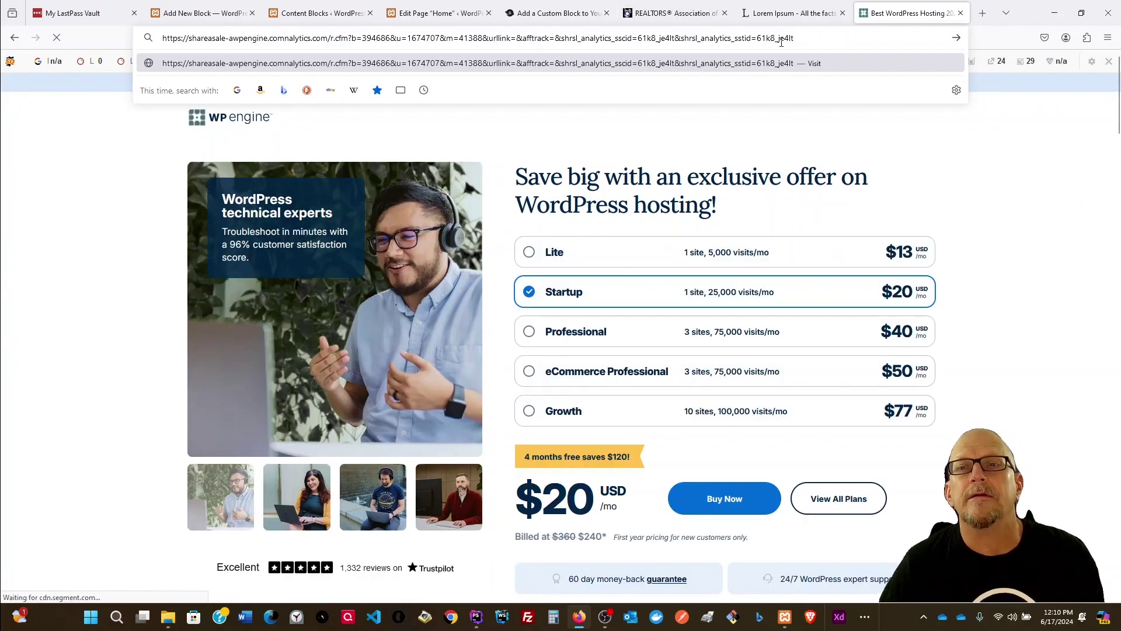
pyautogui.moveTo(803, 36); pyautogui.dragTo(161, 38)
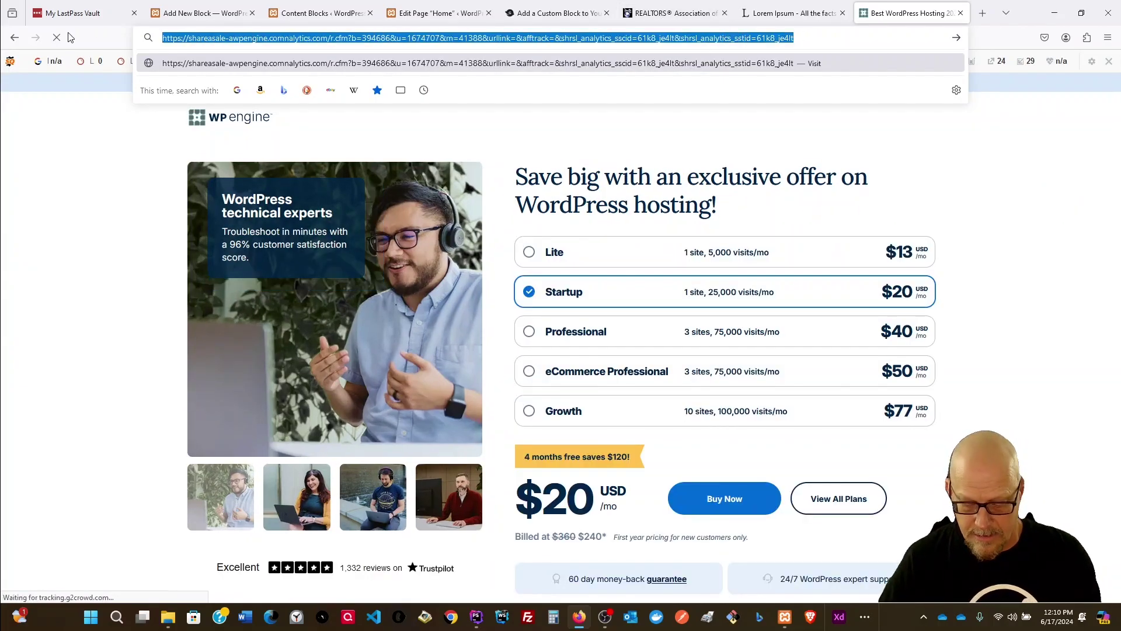
pyautogui.press('BackSpace')
pyautogui.write('wpengine')
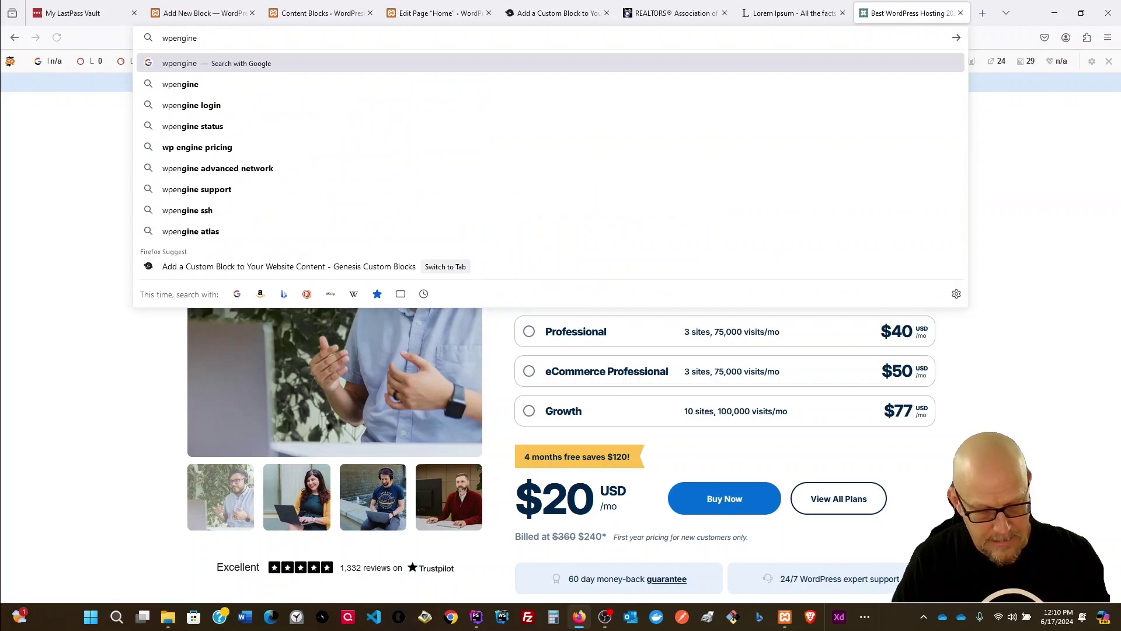
pyautogui.write('.comn')
pyautogui.press('BackSpace')
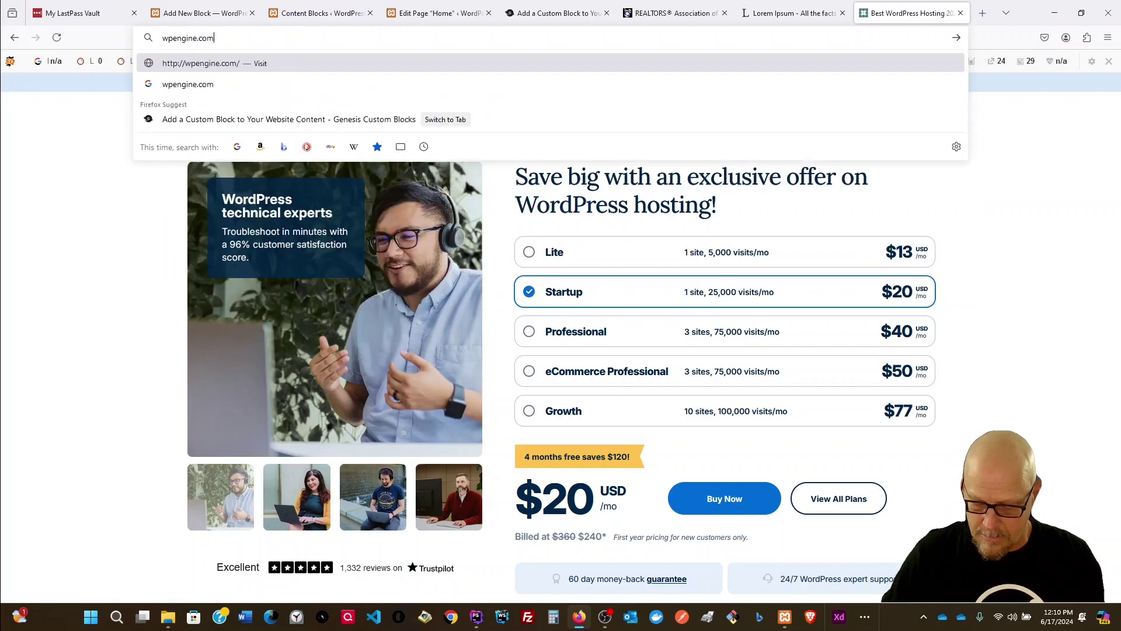
pyautogui.press('Return')
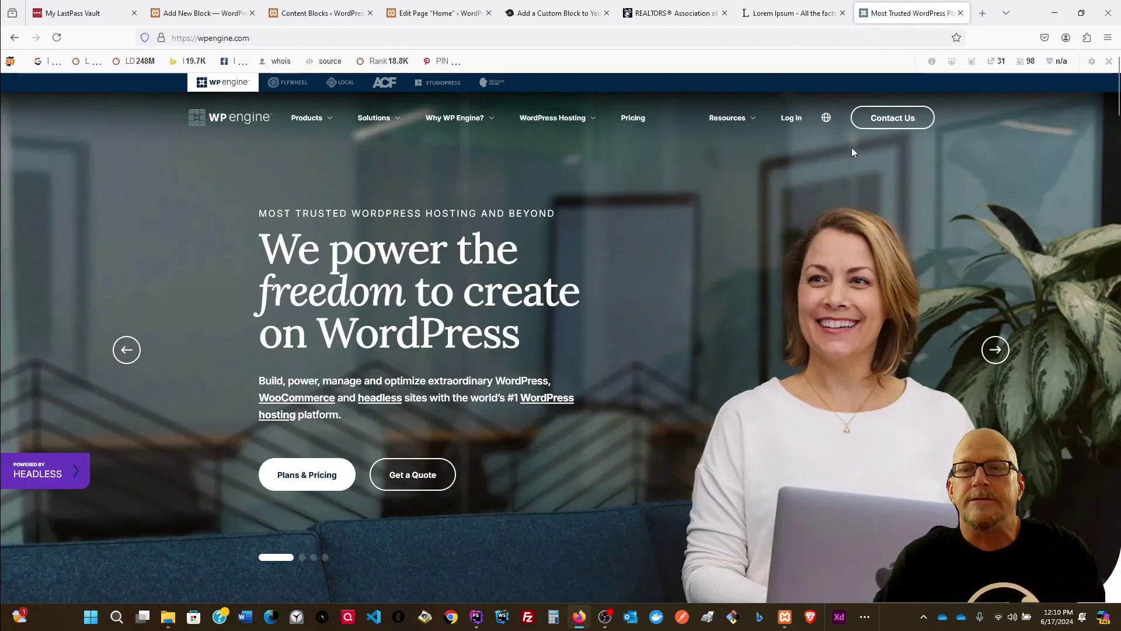
# Step: Sign in to WP Engine with the saved account and open the SixMonthSEOPlan.com site
pyautogui.click(798, 119)
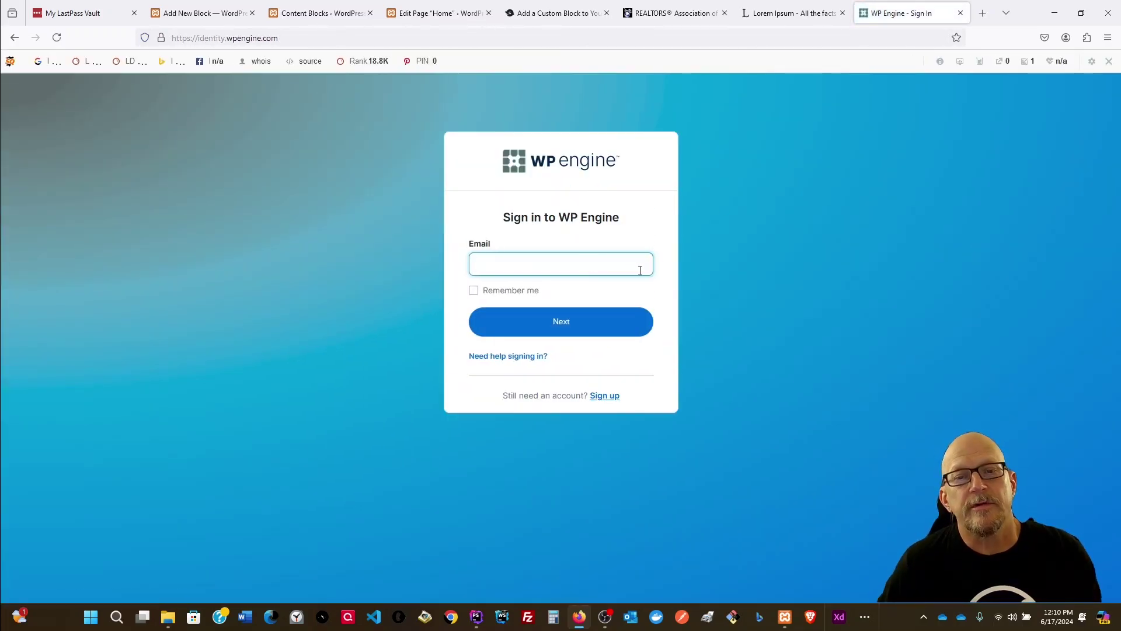
pyautogui.click(584, 323)
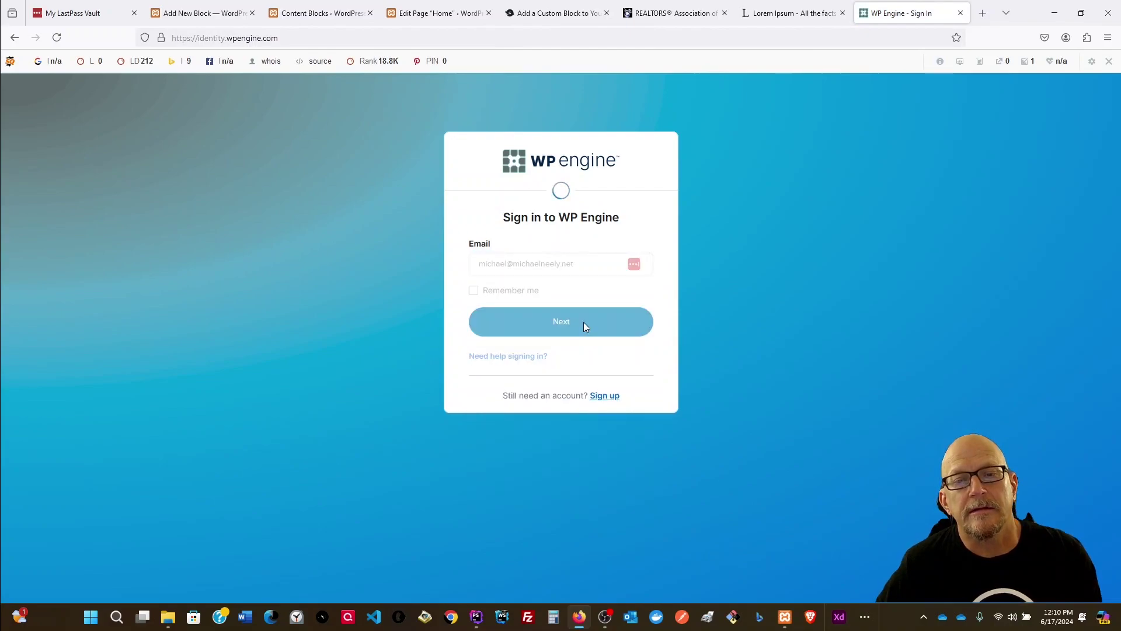
pyautogui.click(565, 366)
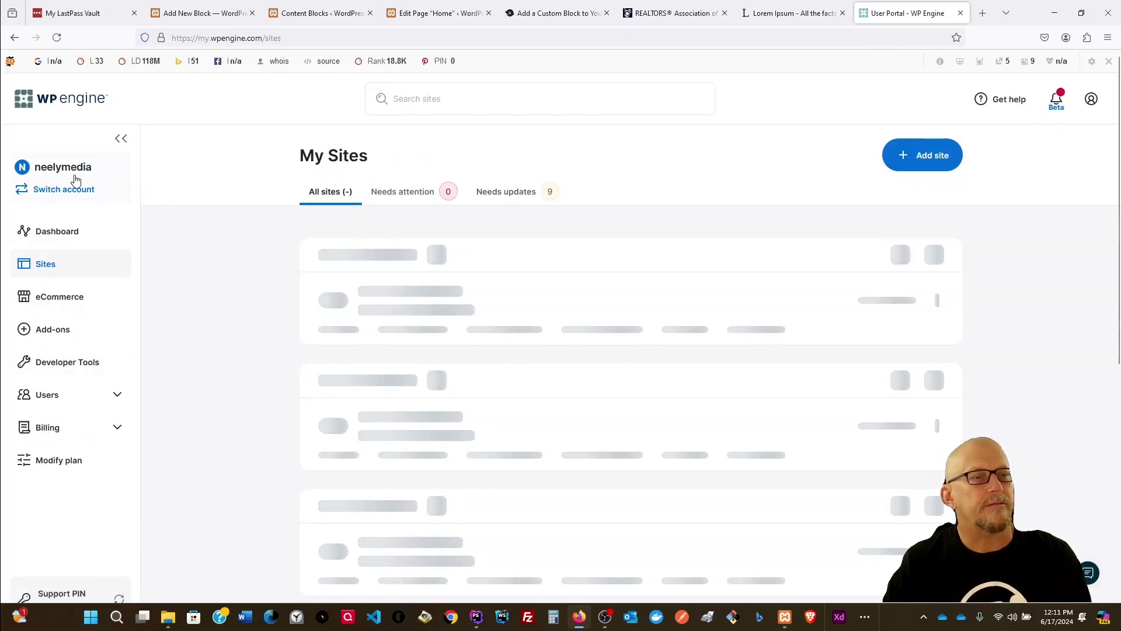
pyautogui.scroll(-3, 597, 364)
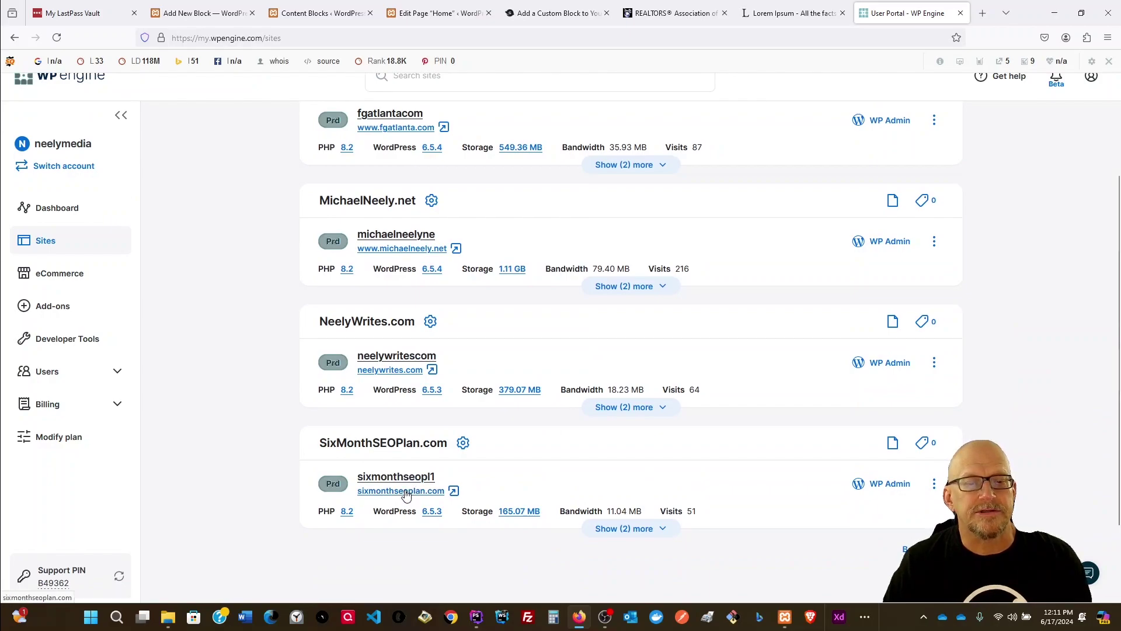
pyautogui.click(406, 493)
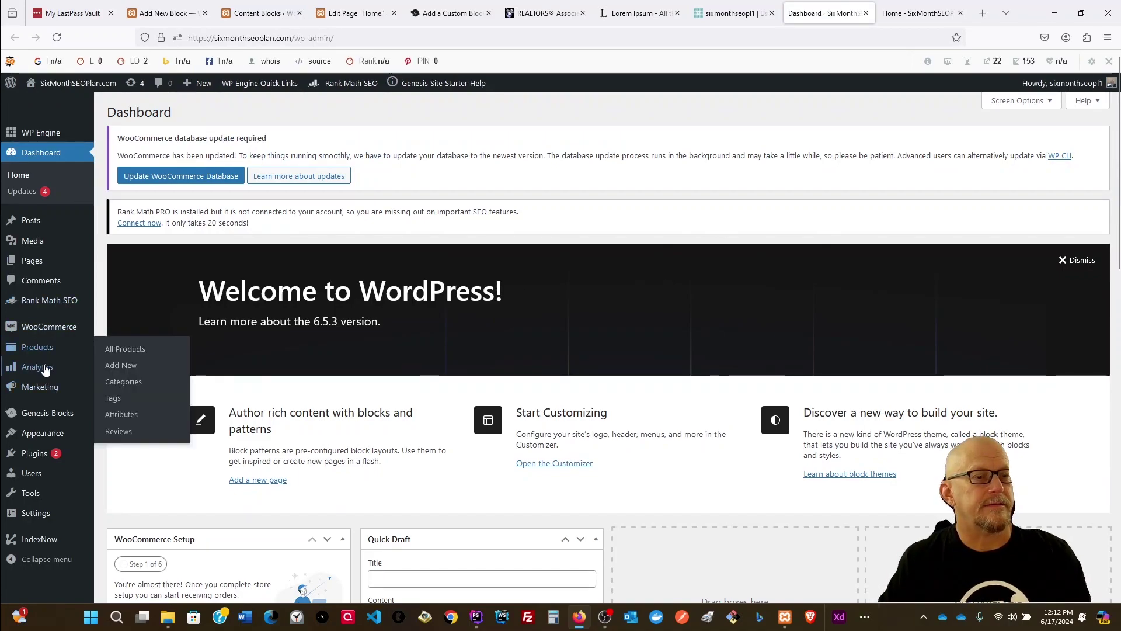
# Step: Update the Twenty Twenty-Three theme from Appearance > Themes, then return to the Home page editor
pyautogui.click(37, 436)
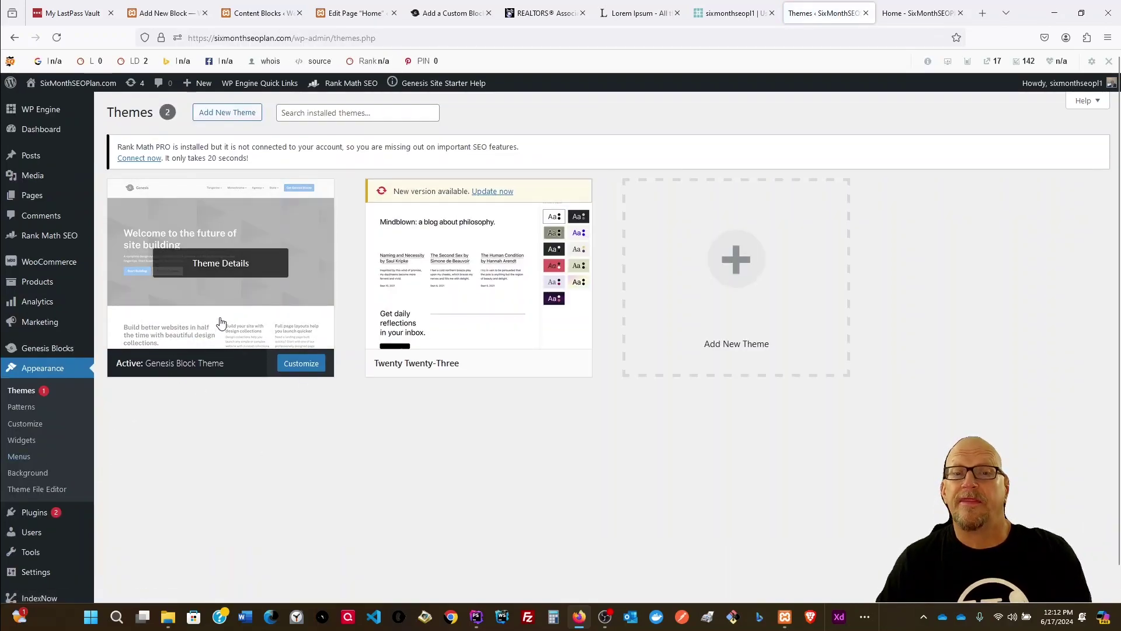
pyautogui.click(501, 192)
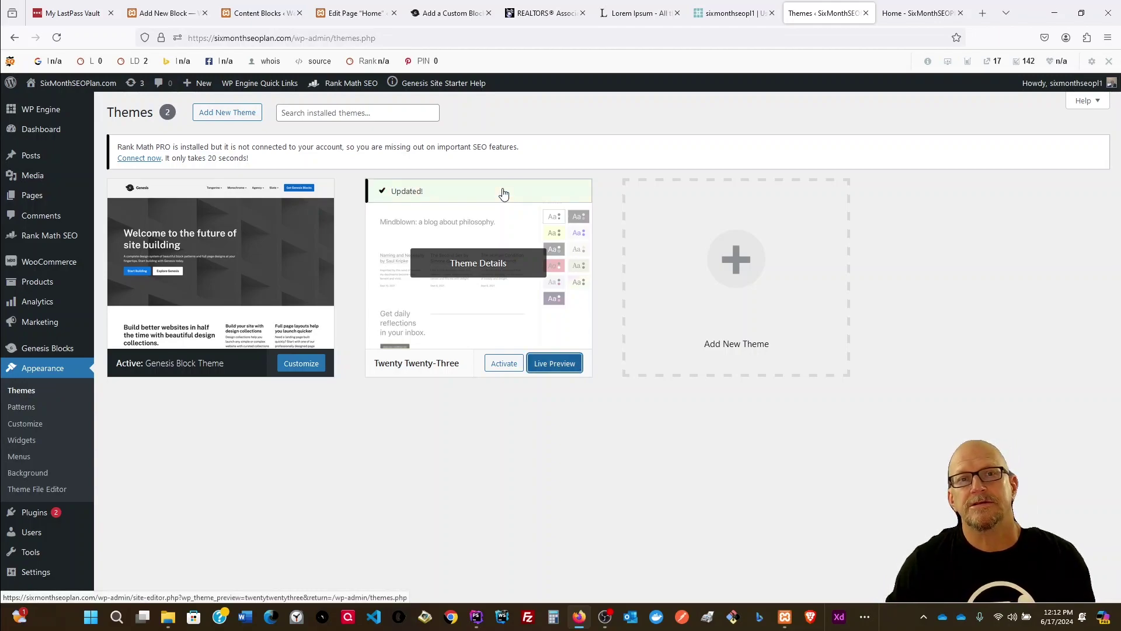
pyautogui.click(339, 13)
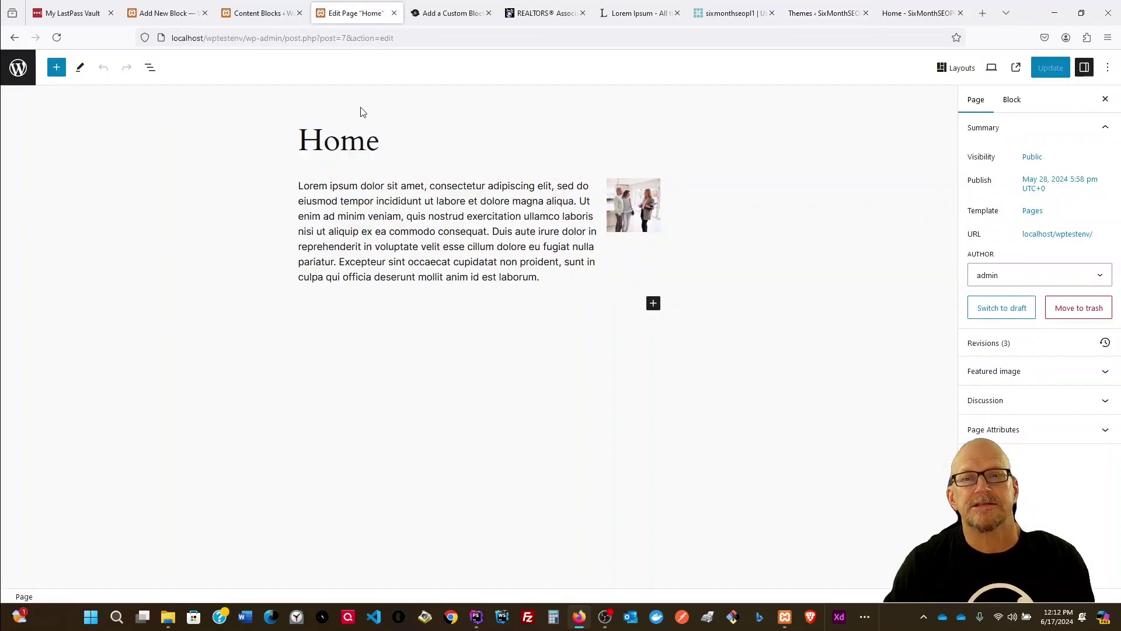
# Step: Set the Right Photo field width to 25% in the block Builder, save, and reload the Home page editor
pyautogui.click(629, 213)
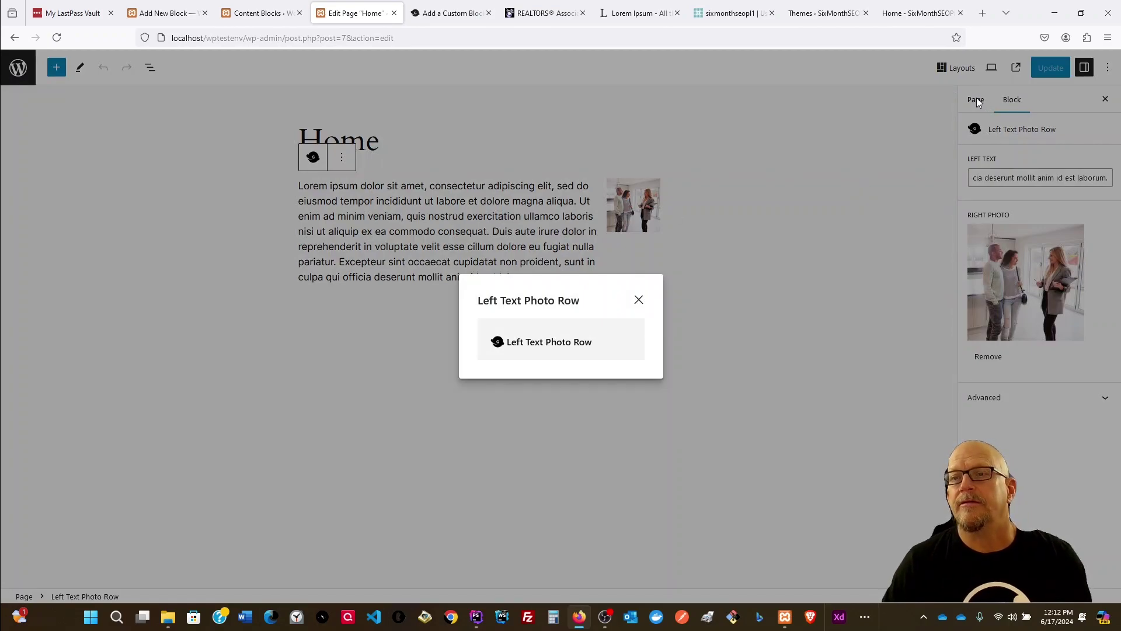
pyautogui.click(639, 300)
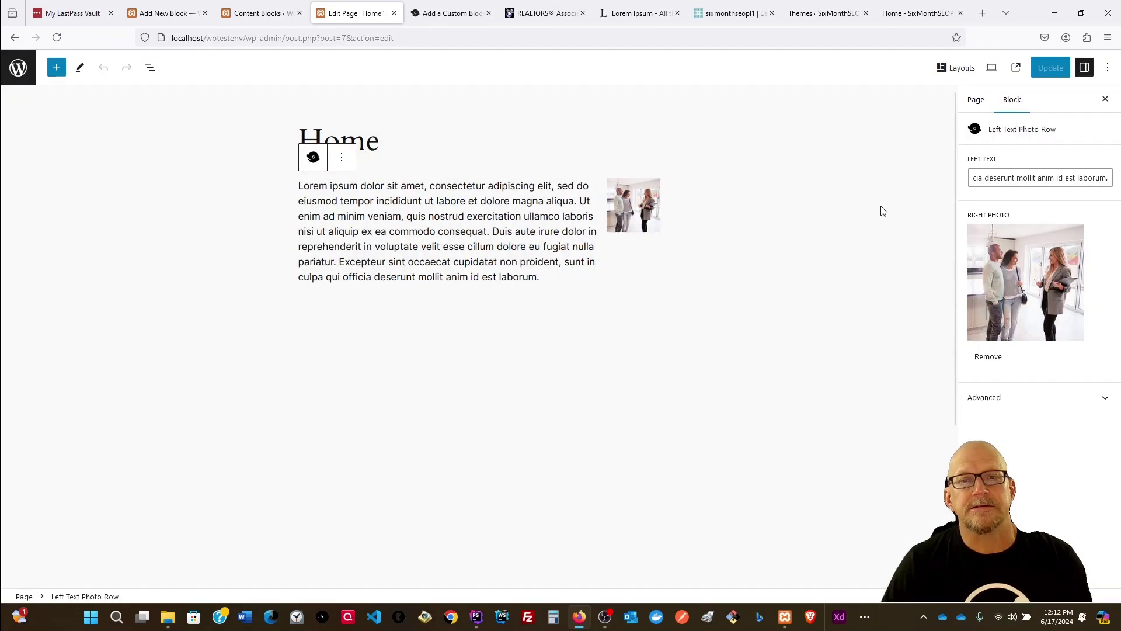
pyautogui.click(264, 14)
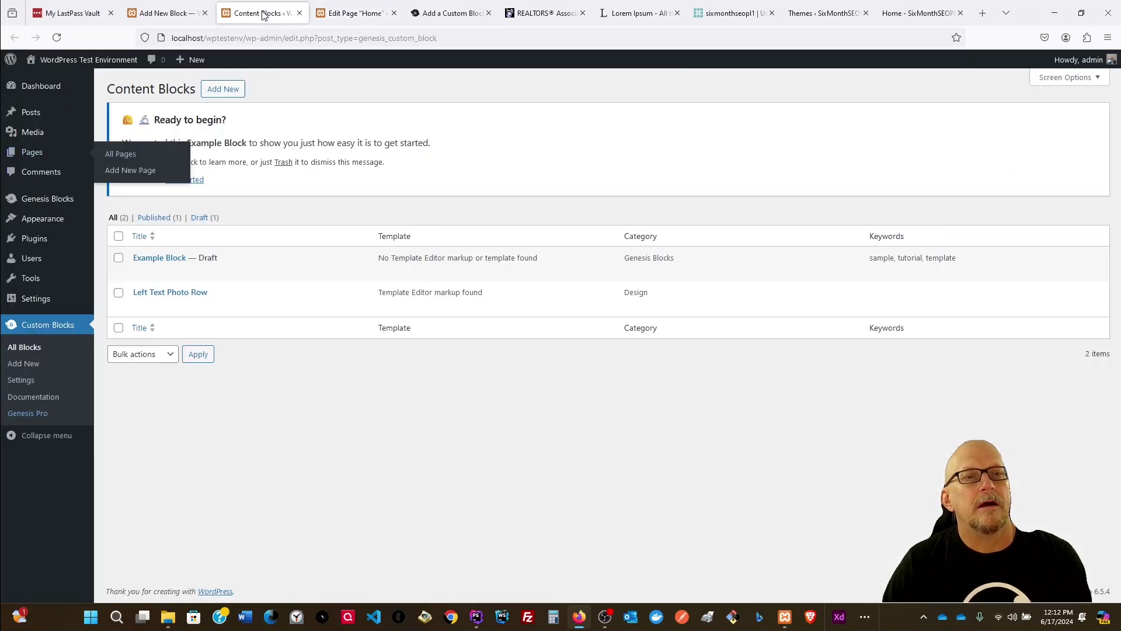
pyautogui.click(165, 12)
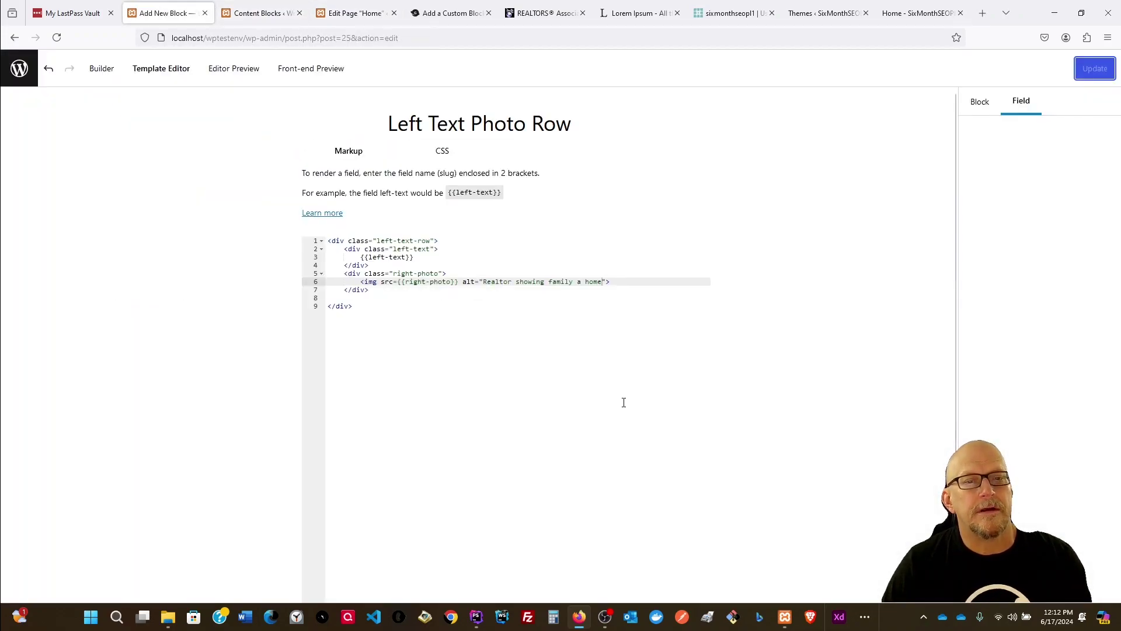
pyautogui.click(102, 68)
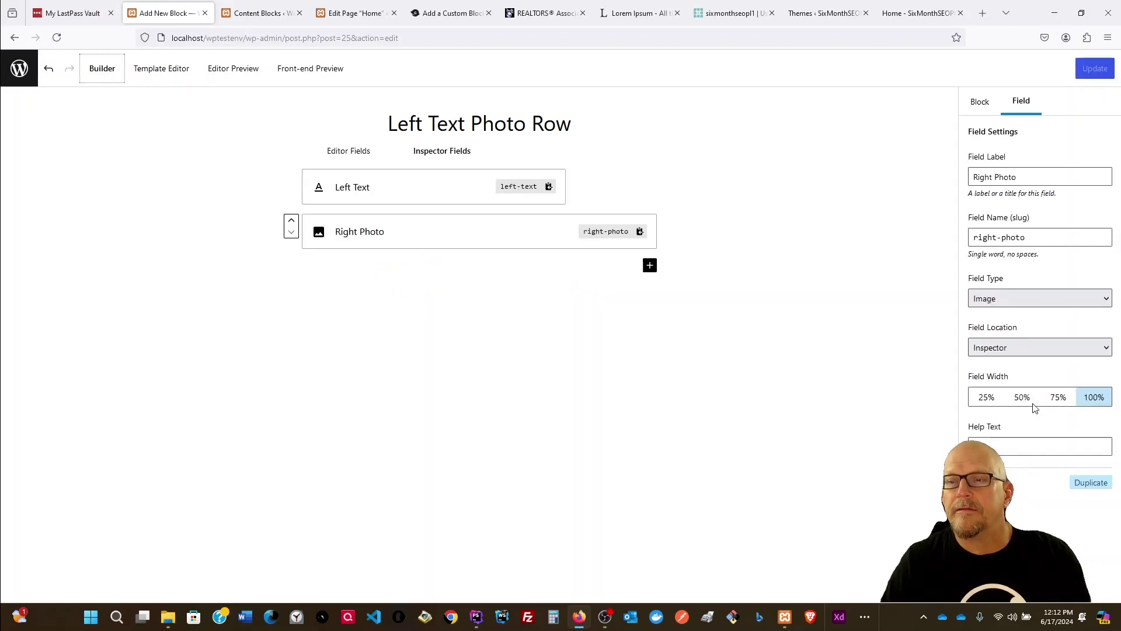
pyautogui.click(986, 403)
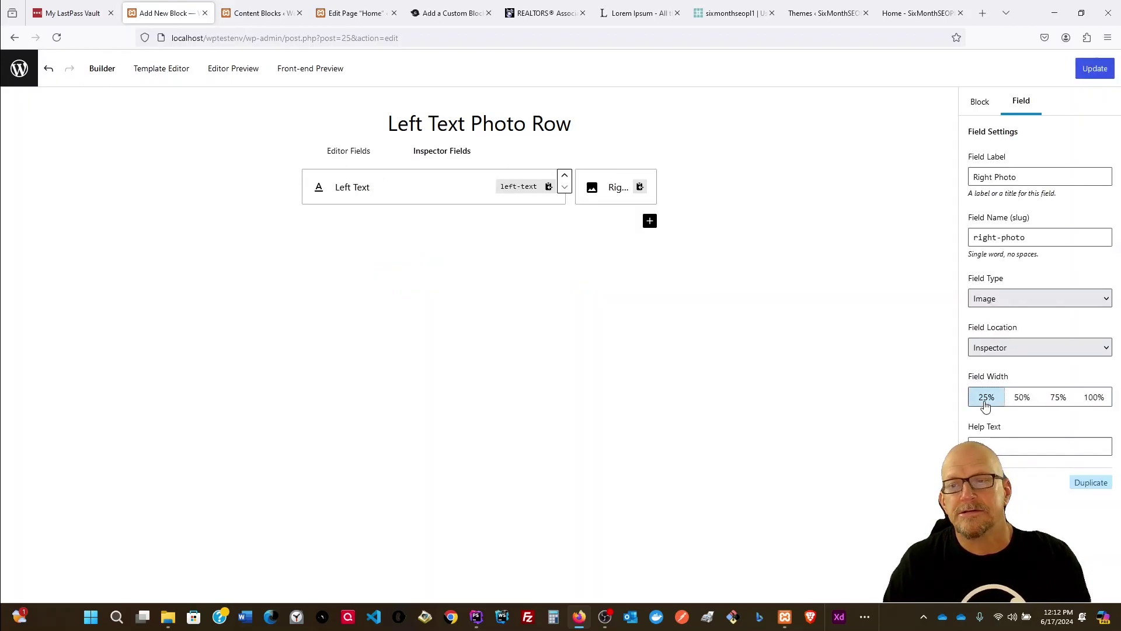
pyautogui.click(1093, 69)
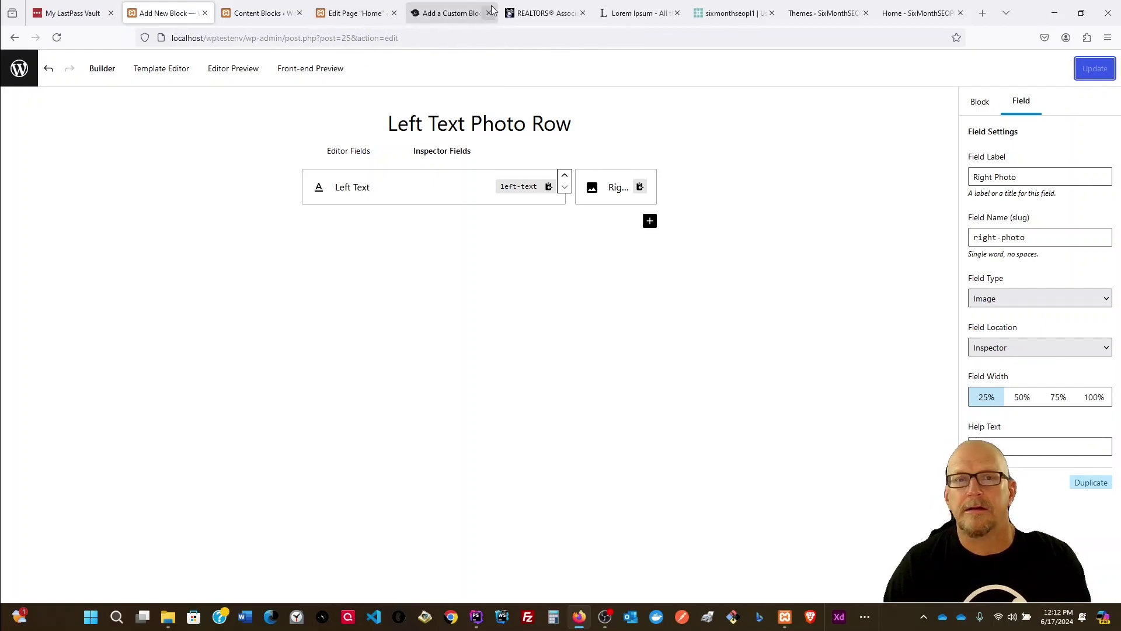
pyautogui.click(346, 14)
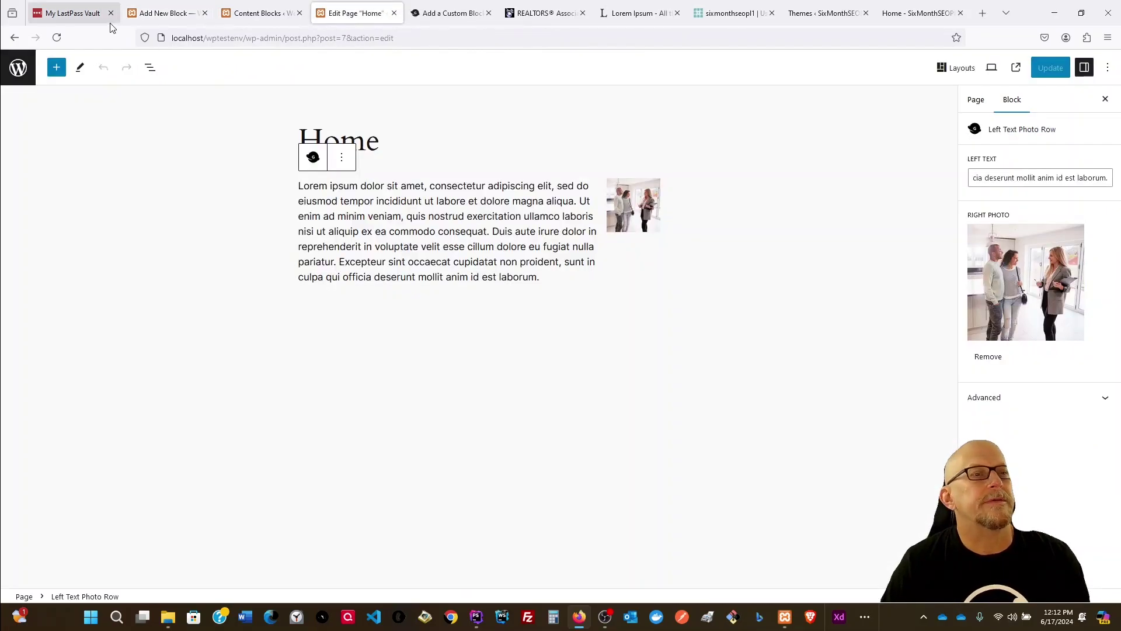
pyautogui.click(56, 40)
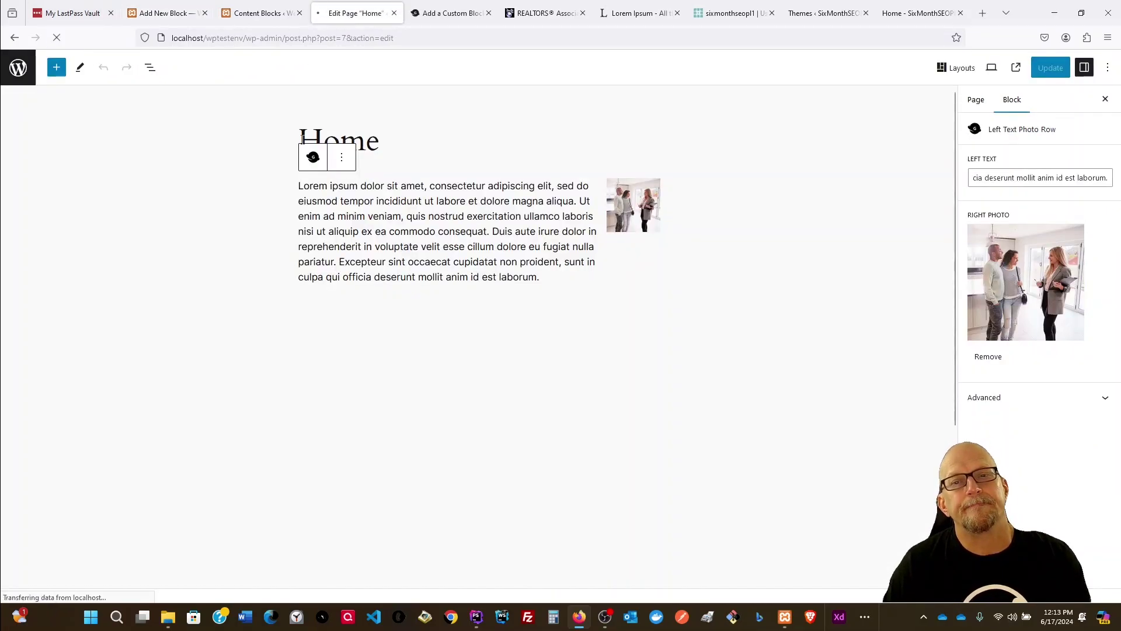